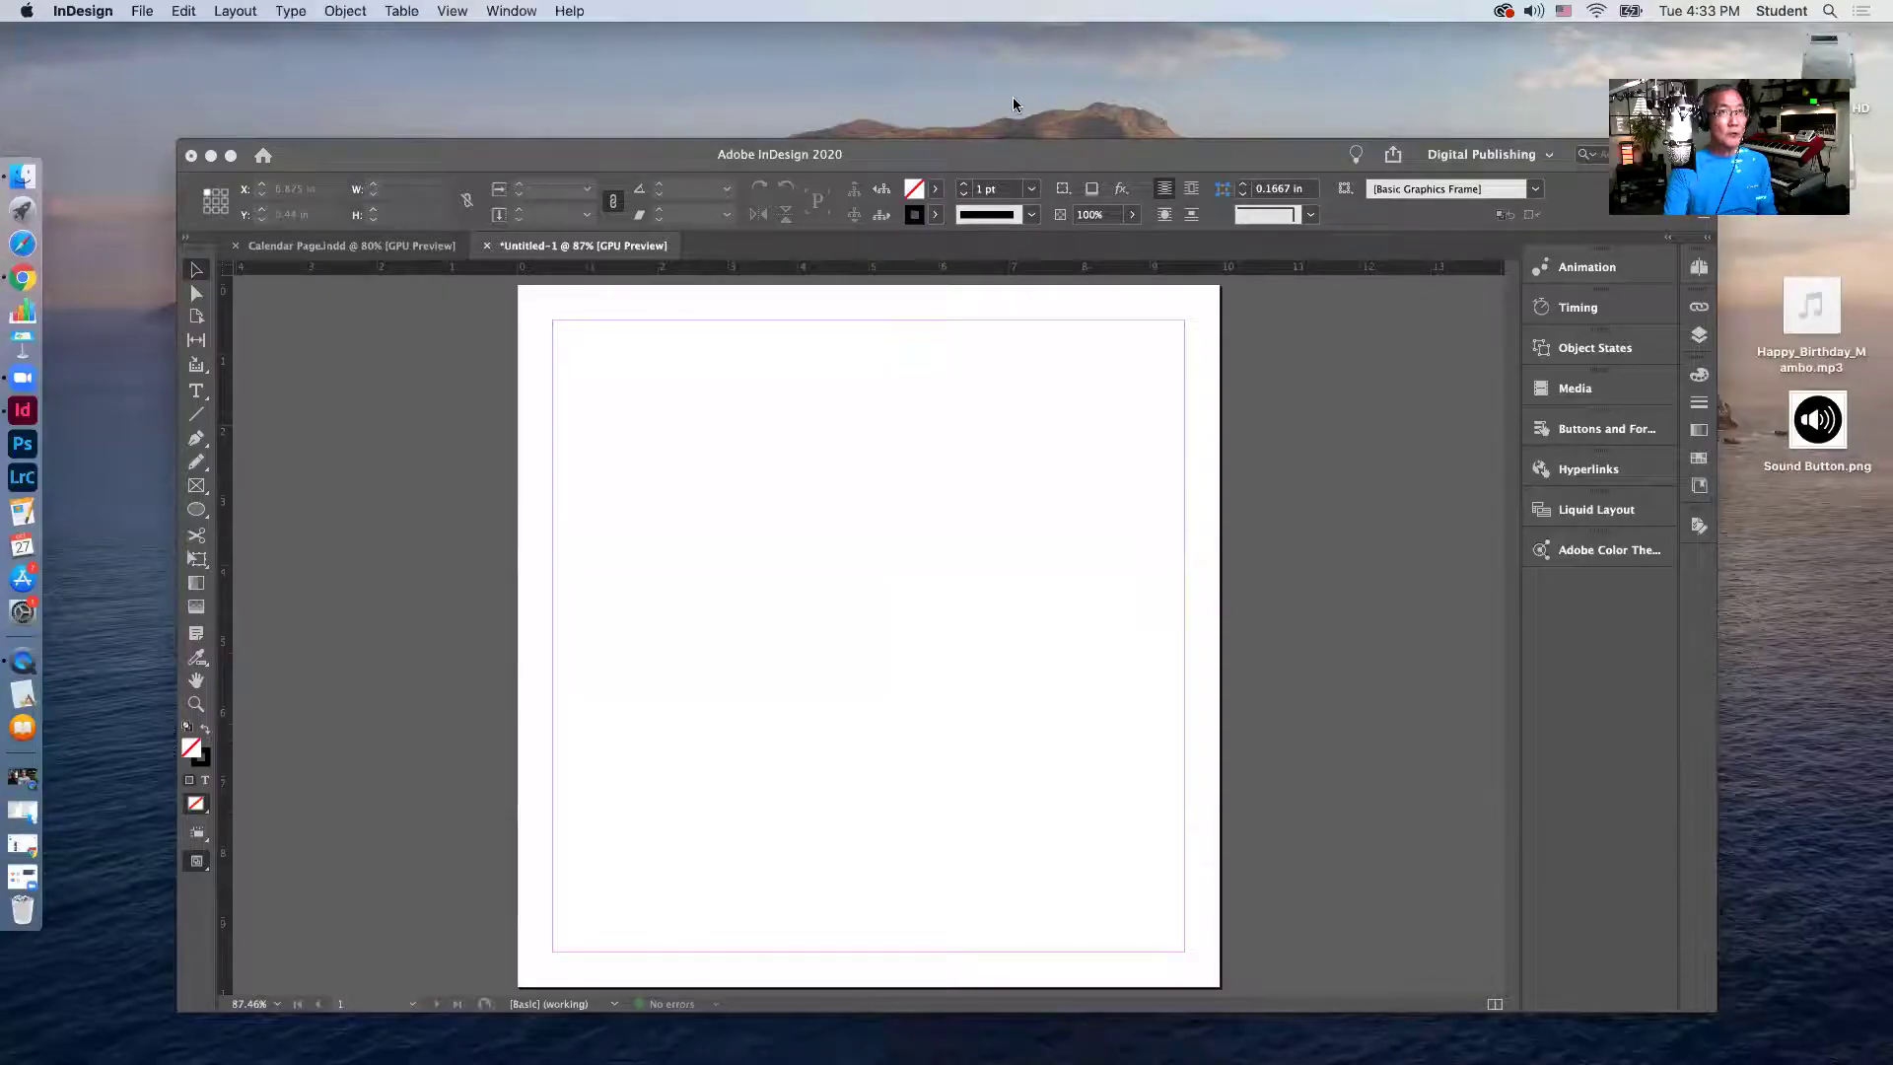
Place Happy_Birthday_Mambo.mp3 from the Desktop in the upper middle of the page and check the clip's media playback options.
drag(991, 149, 984, 89)
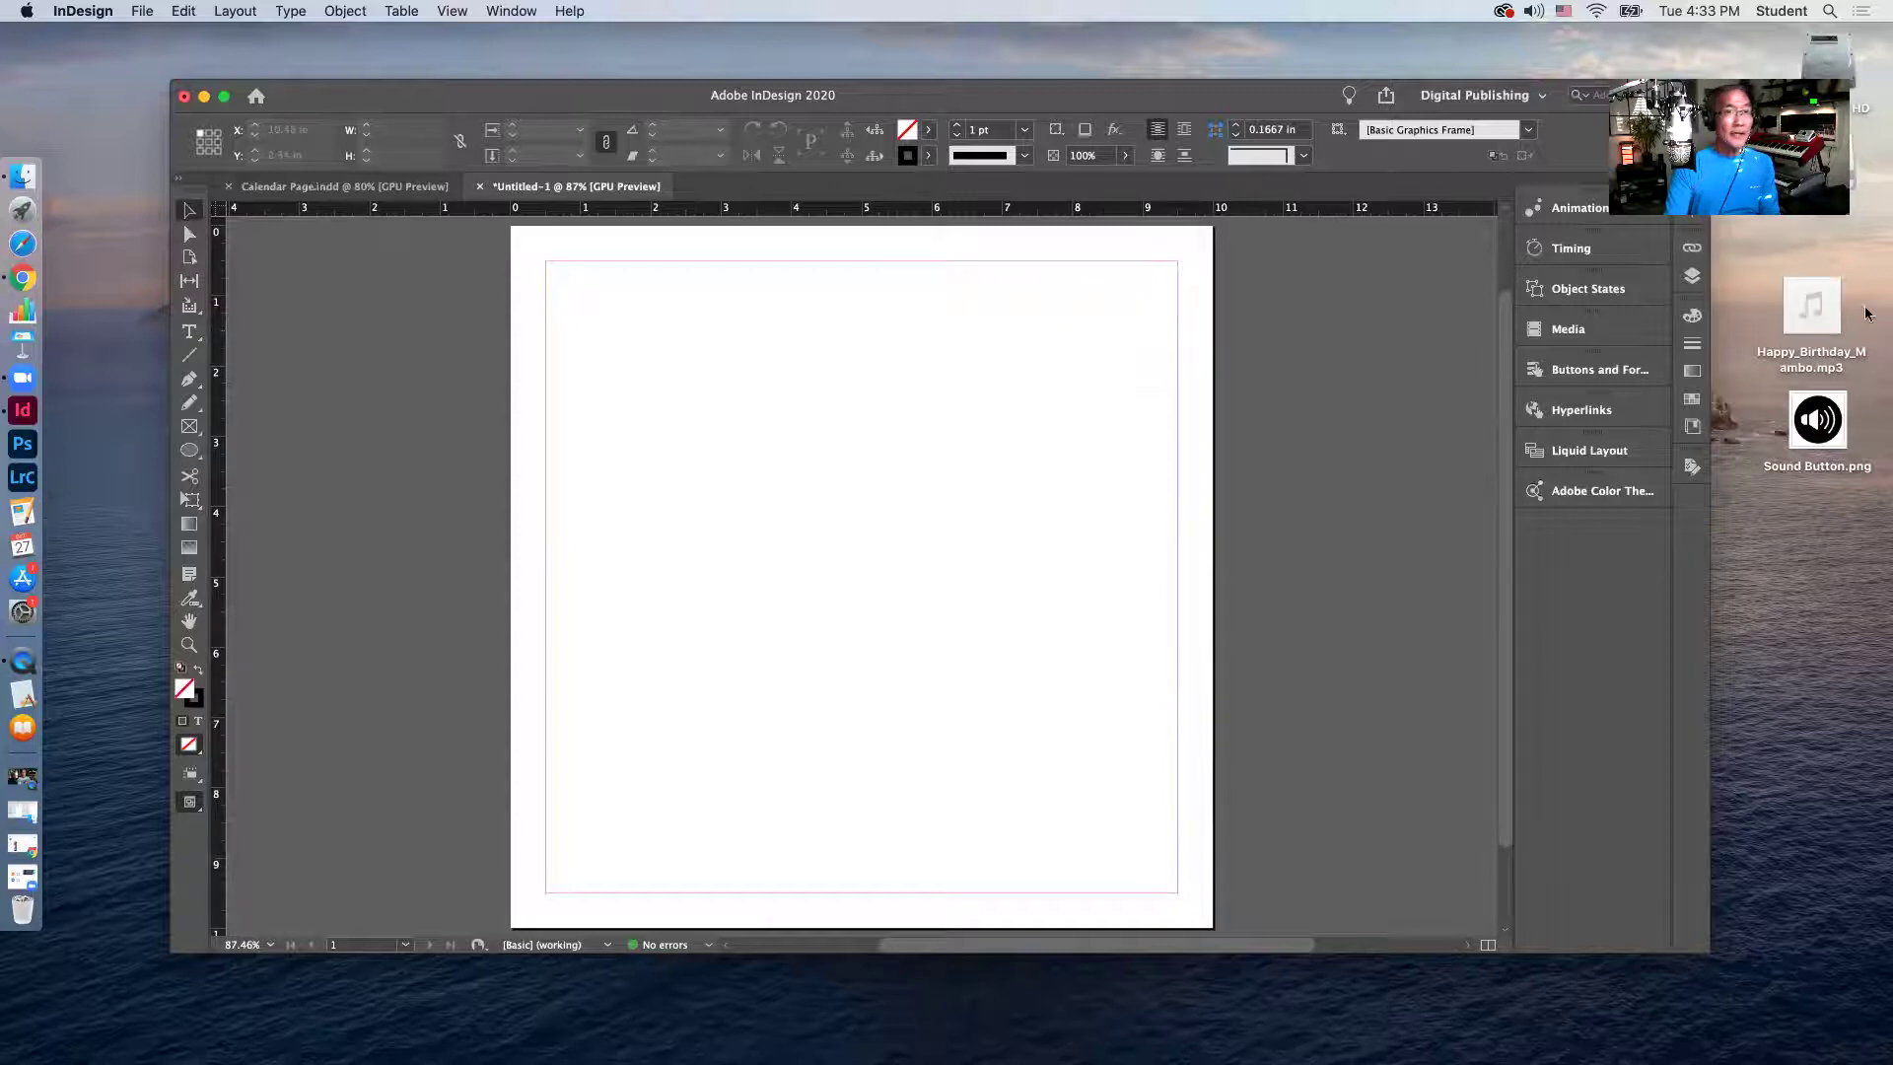
click(143, 12)
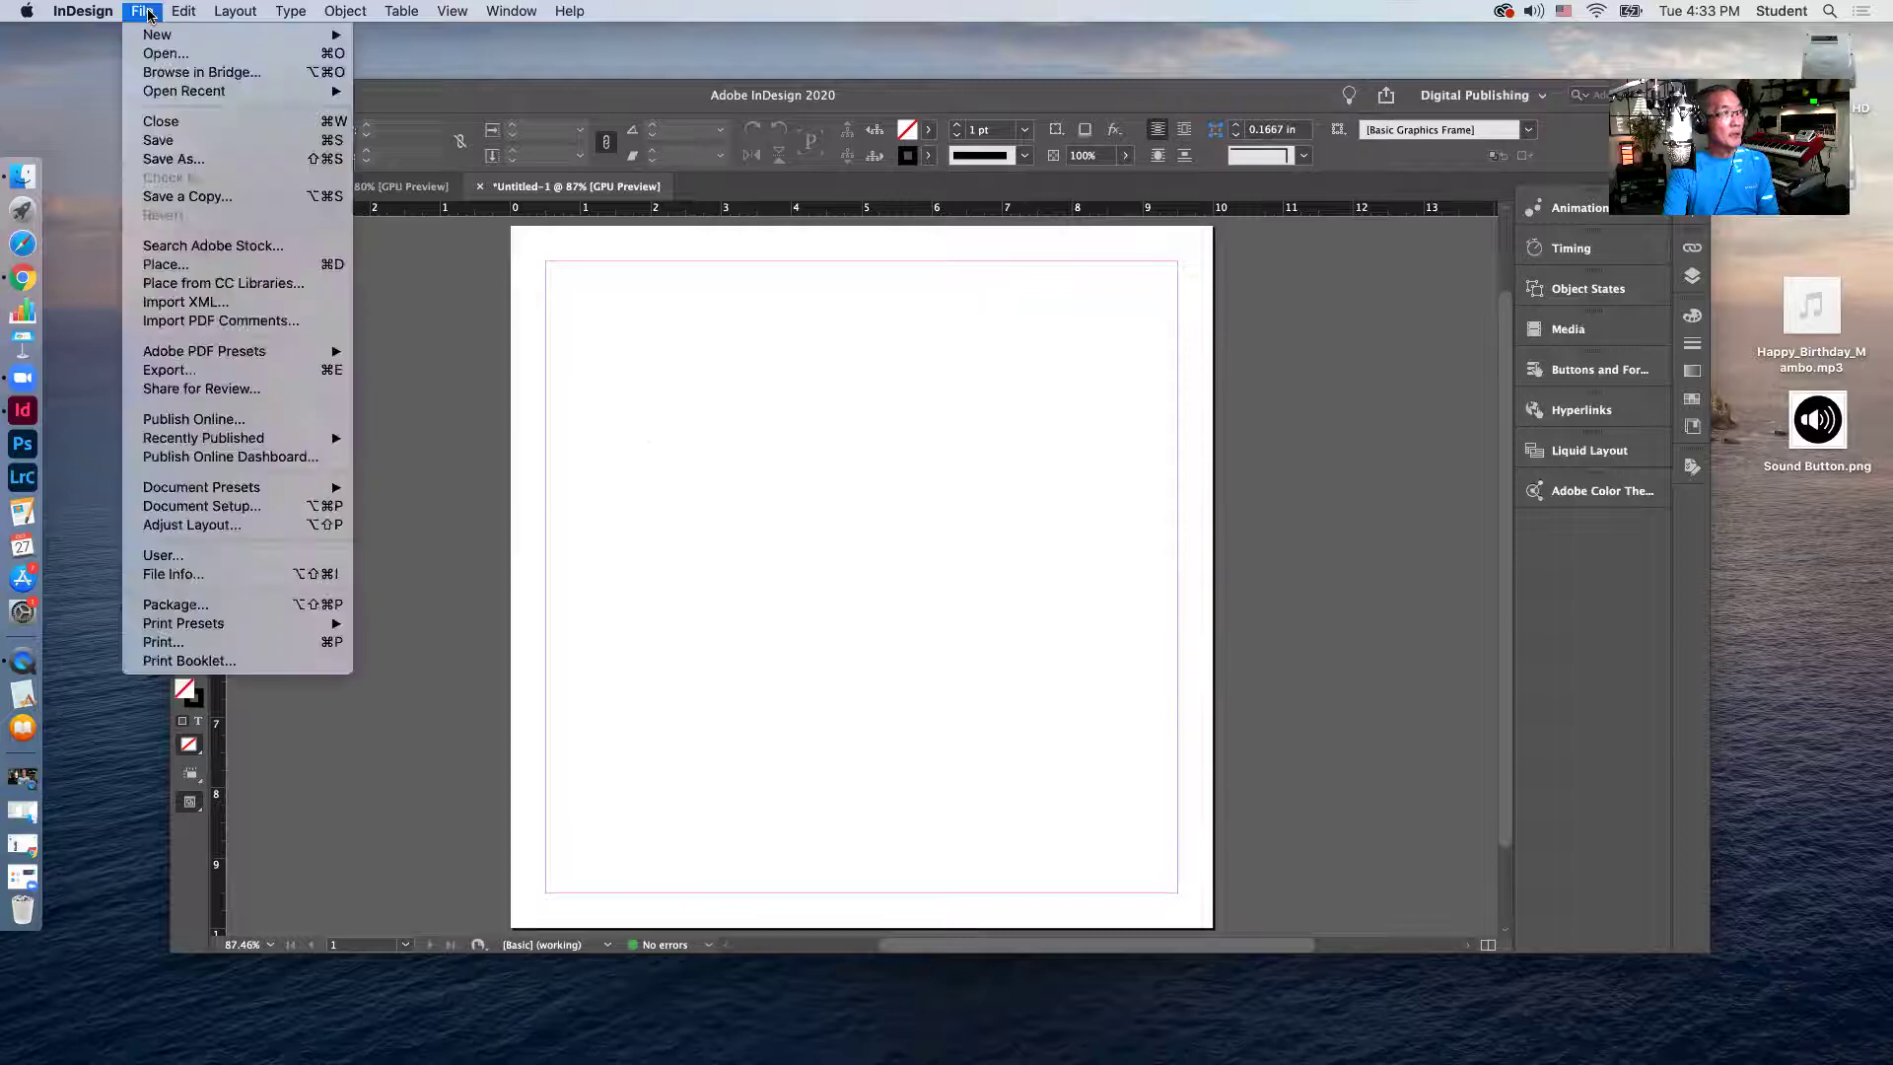
click(178, 267)
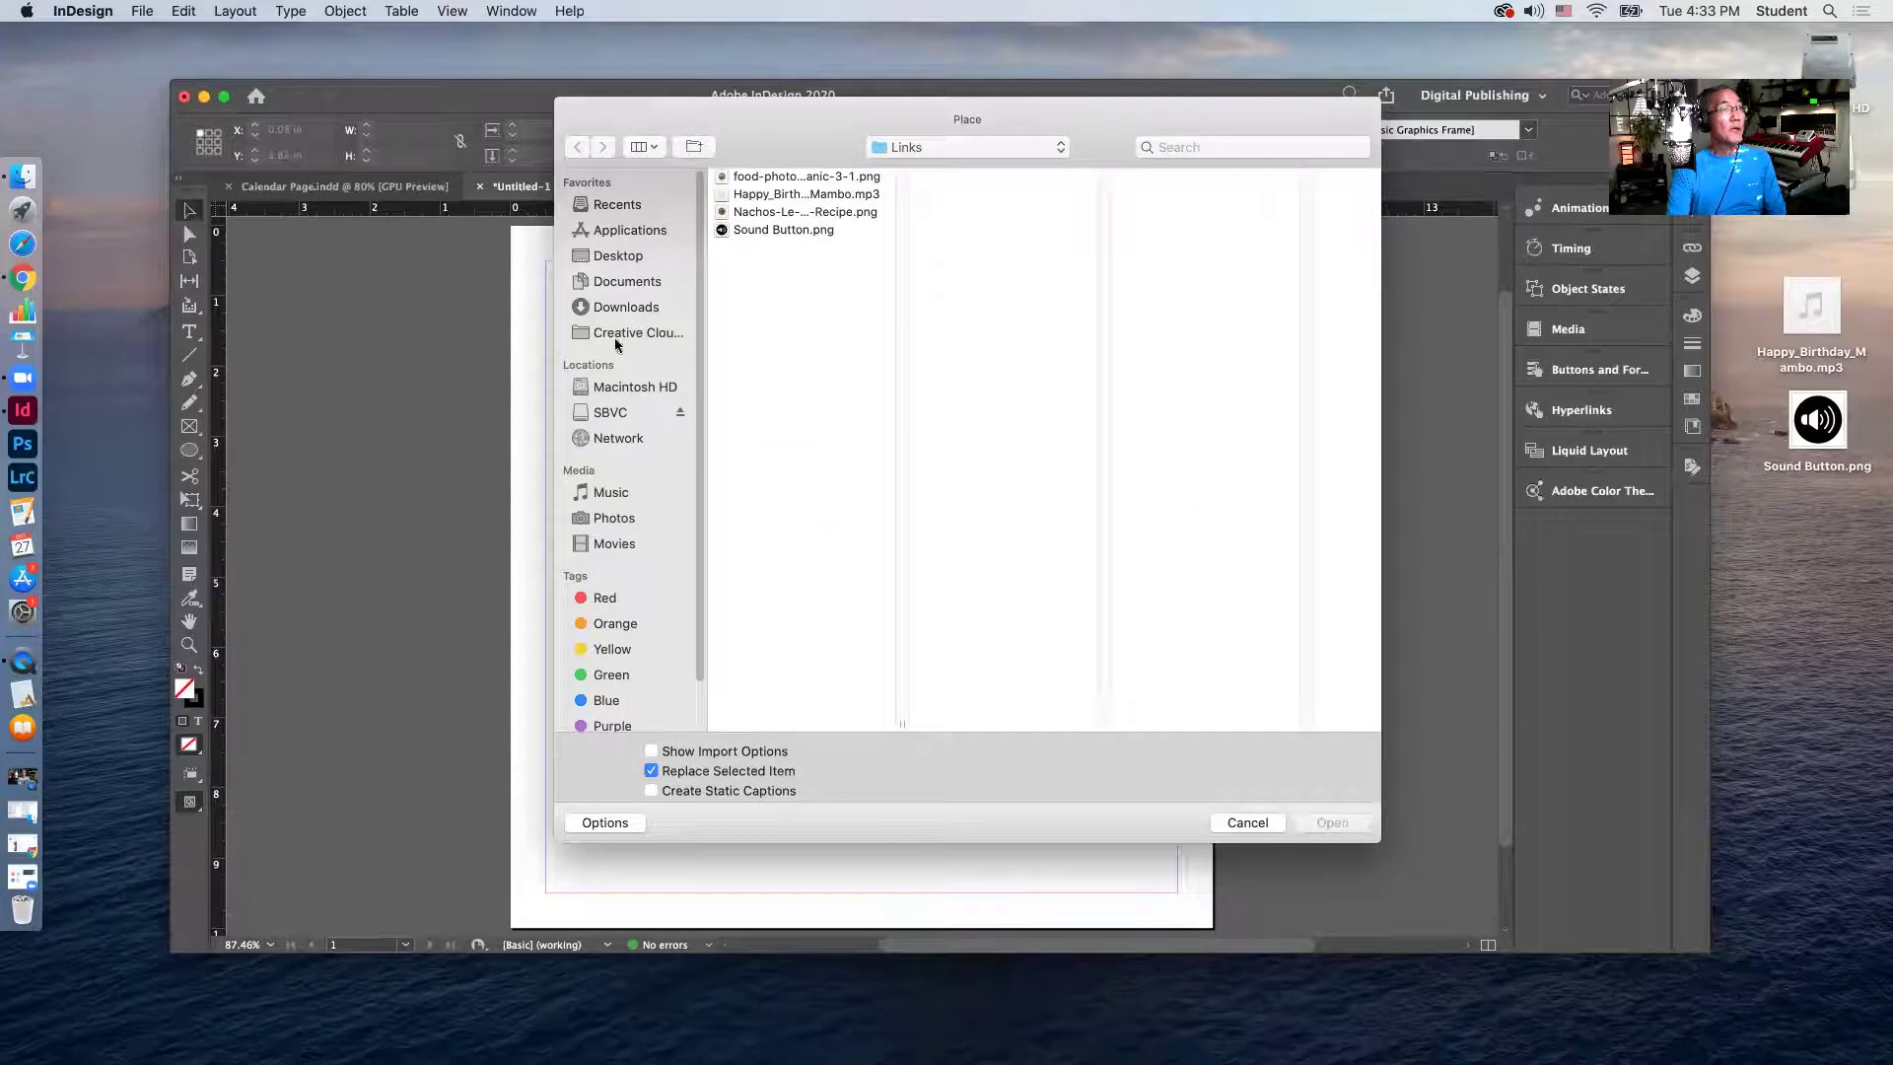
click(617, 255)
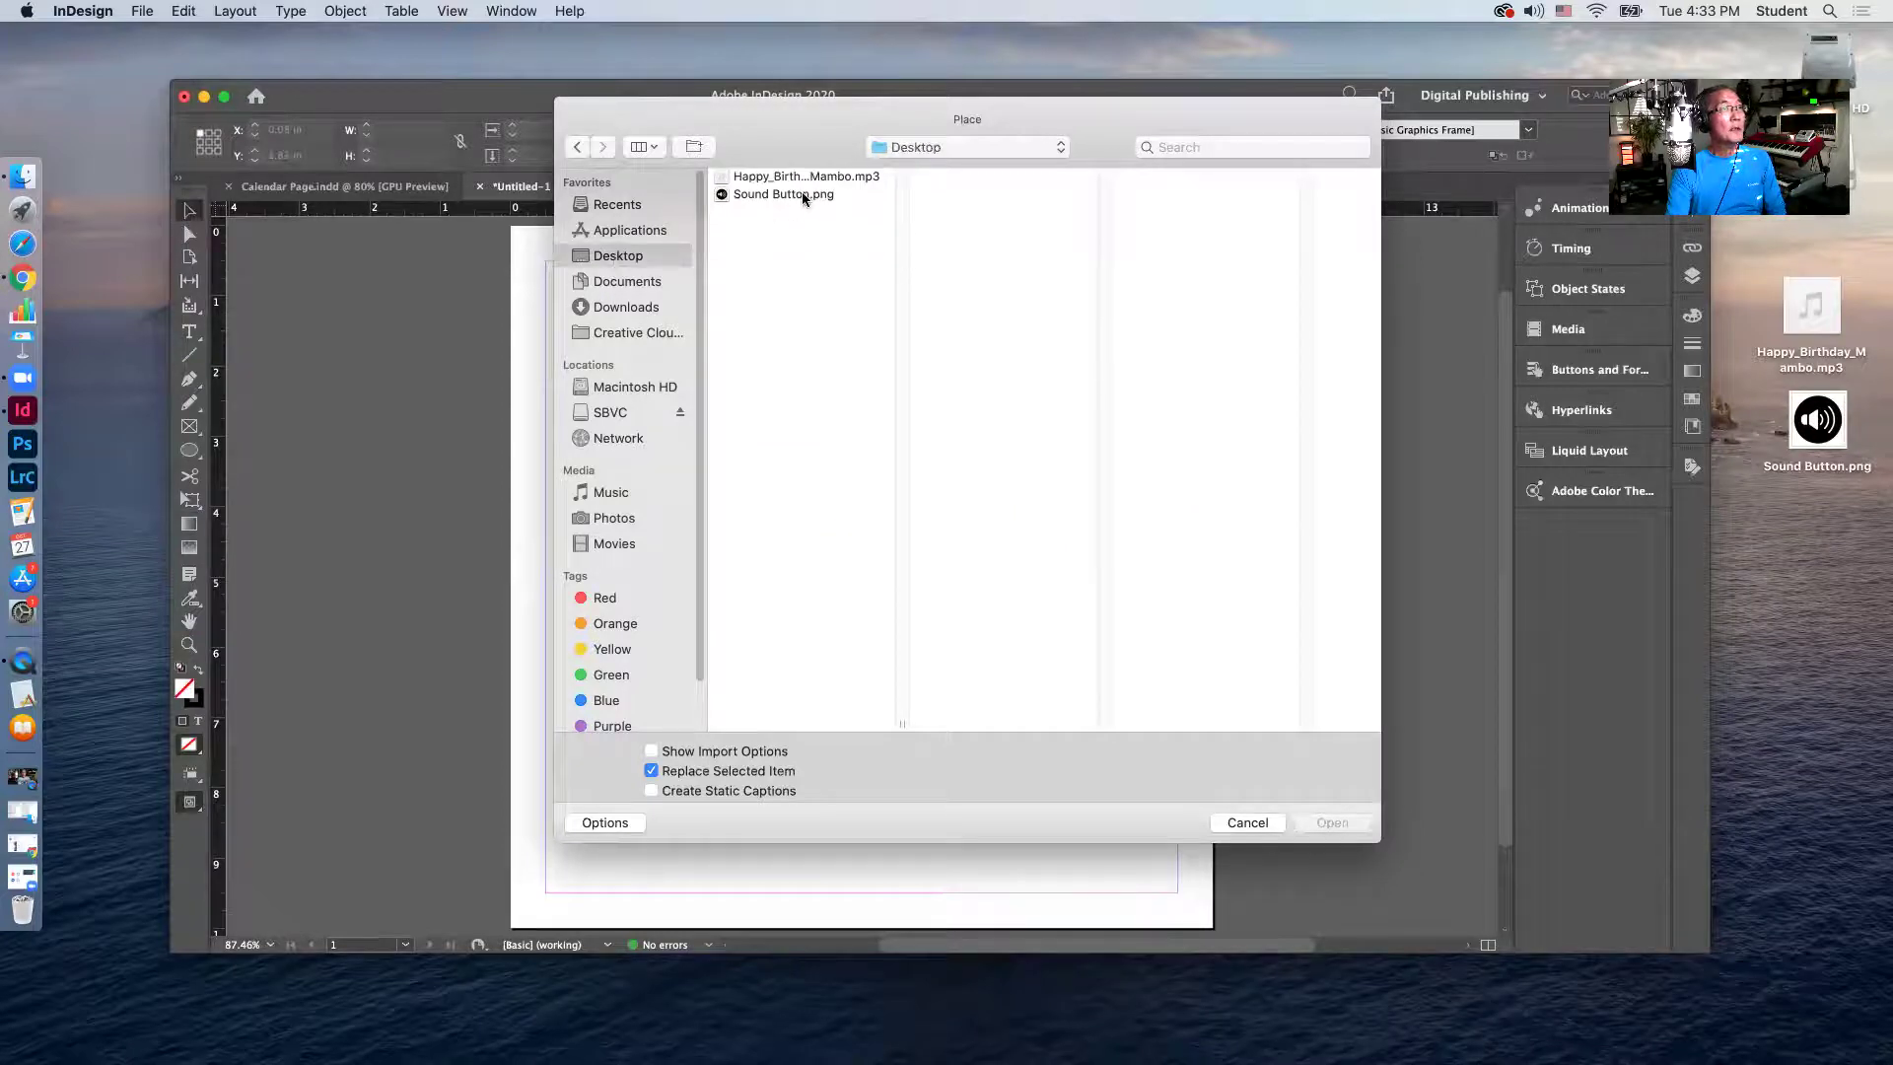
click(798, 178)
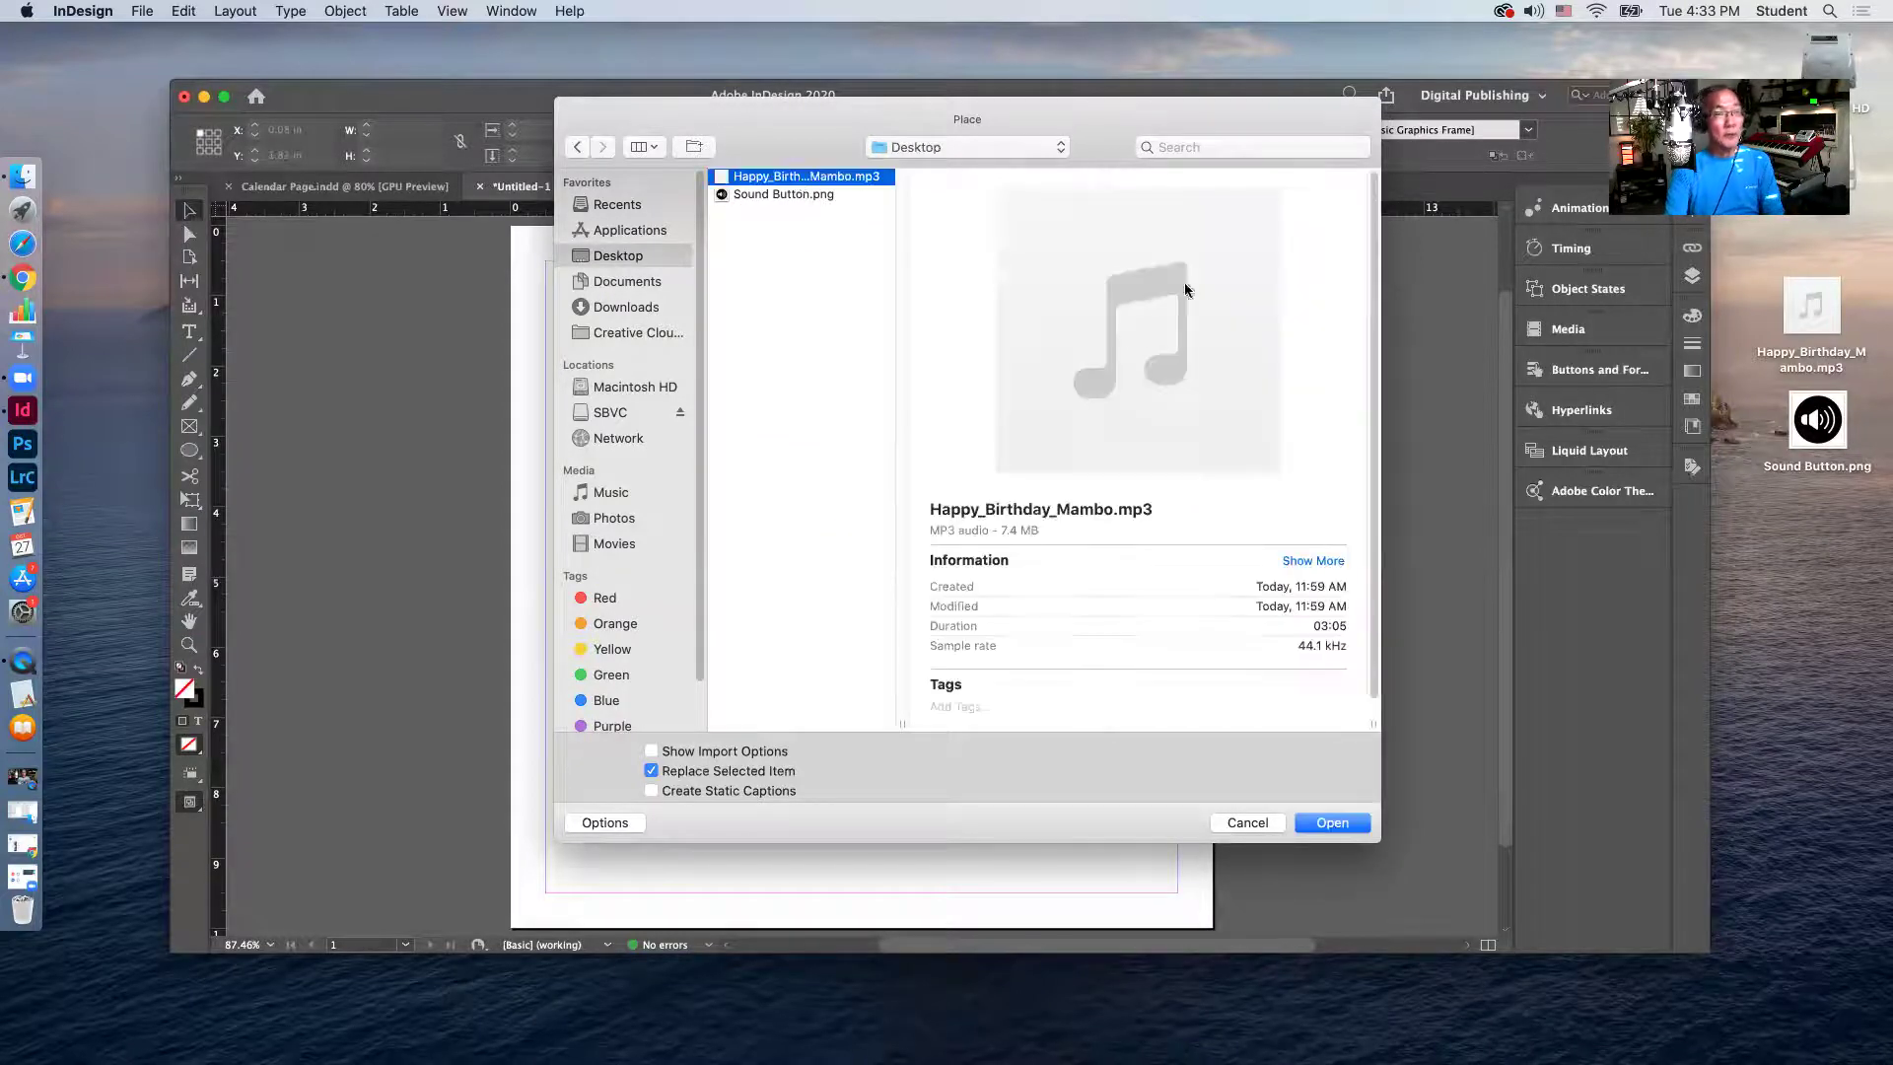
click(1330, 823)
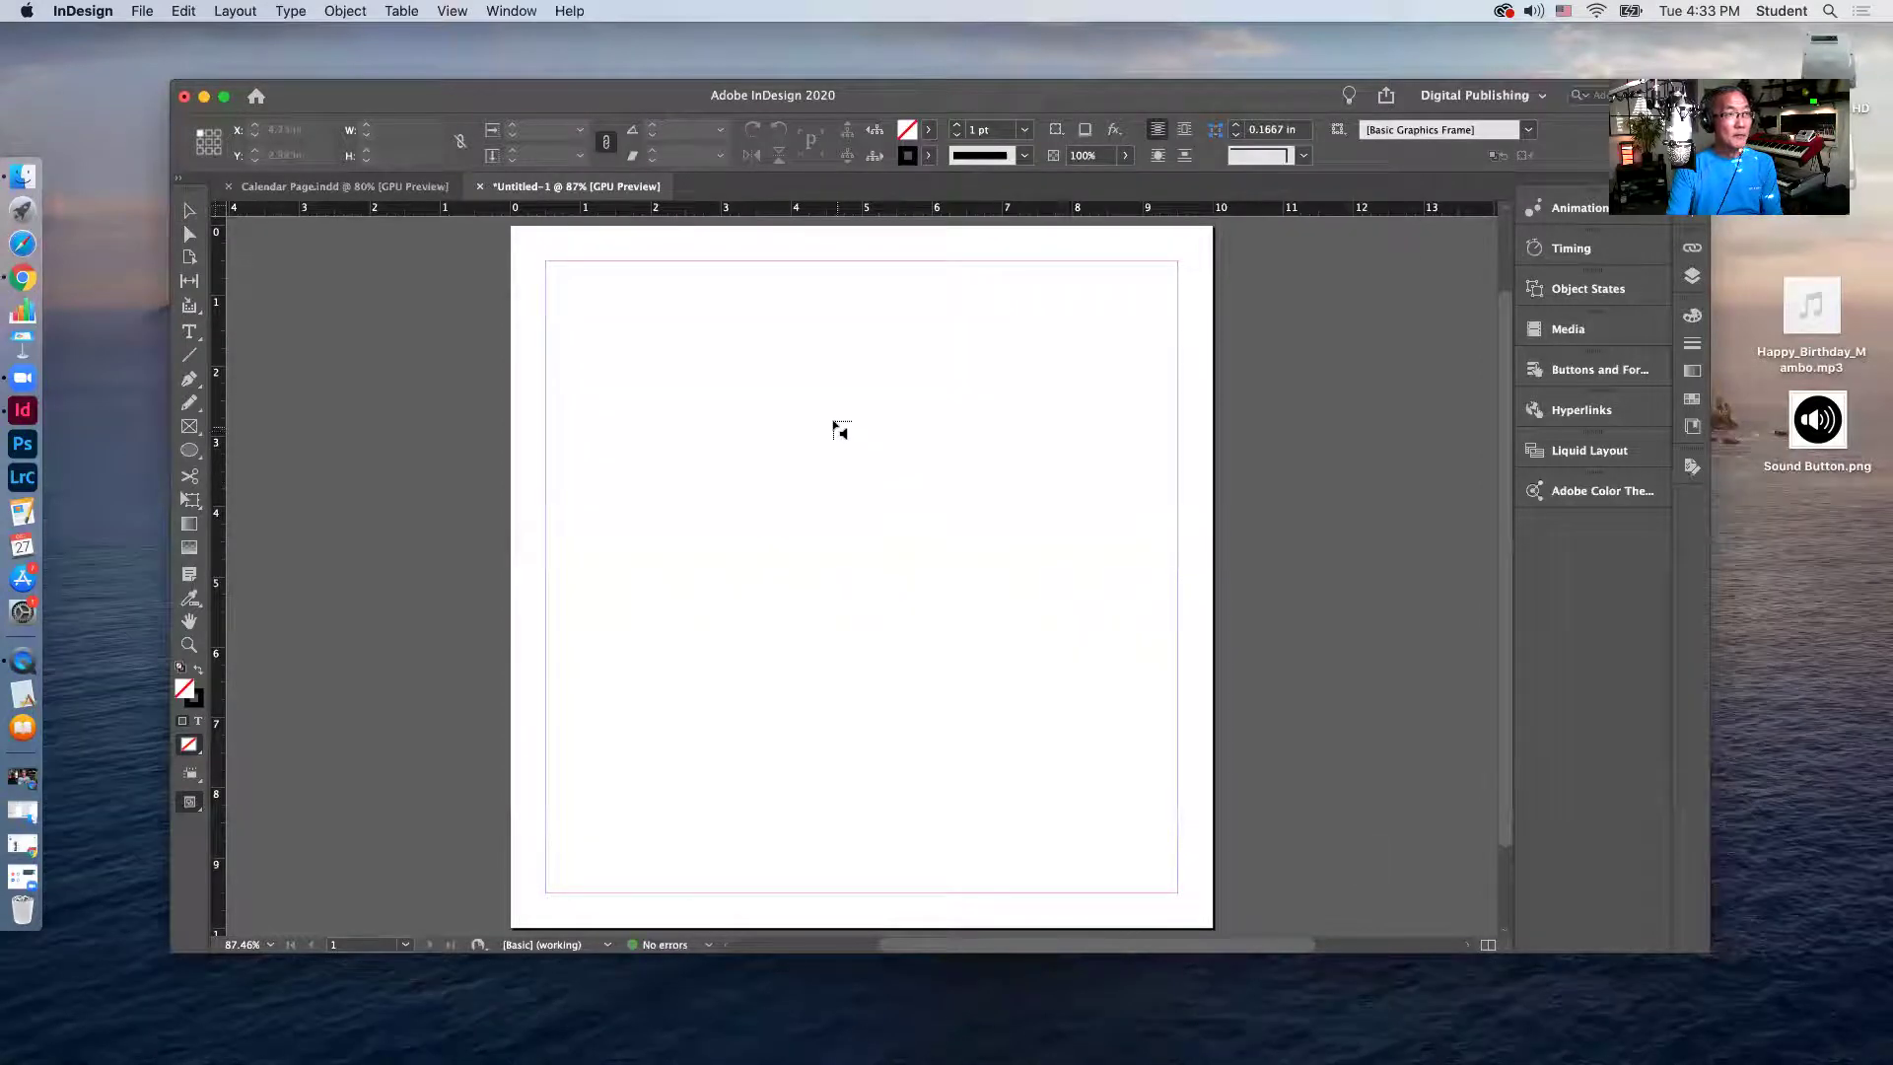
click(820, 413)
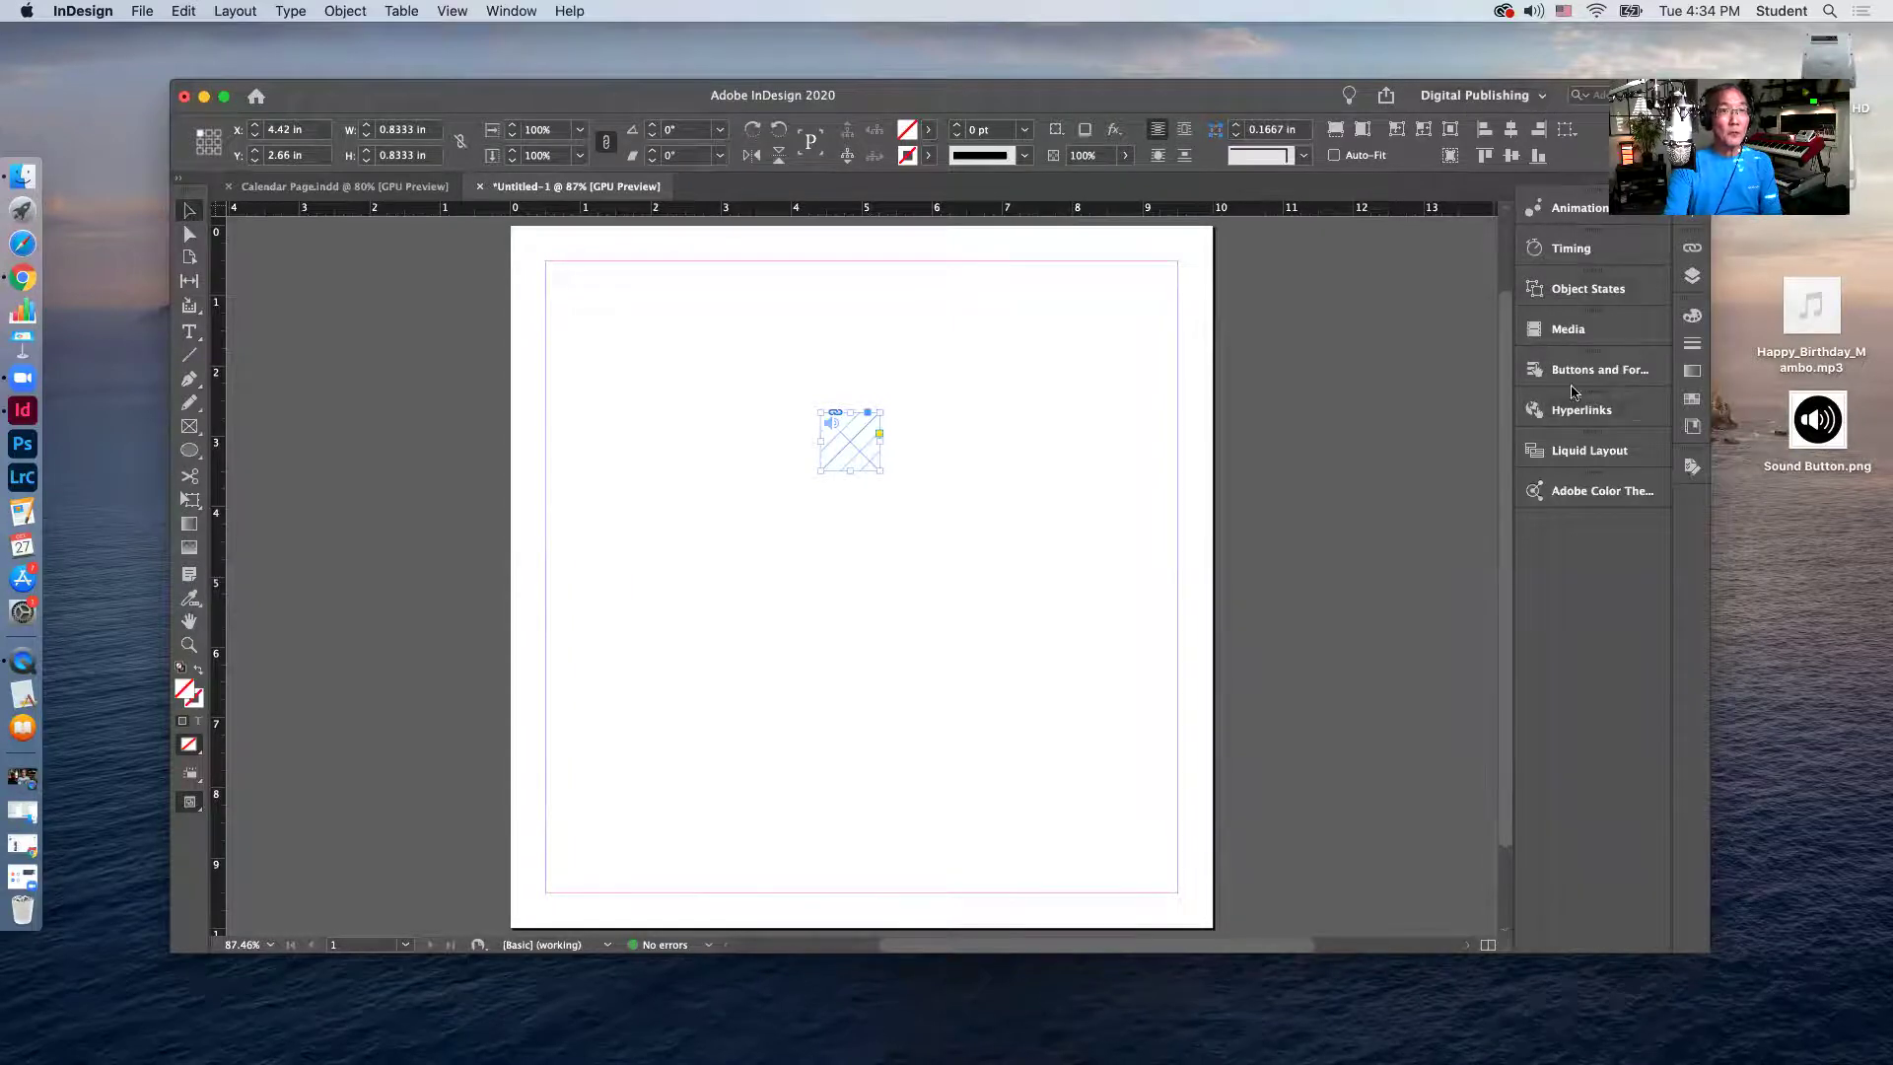
click(1566, 335)
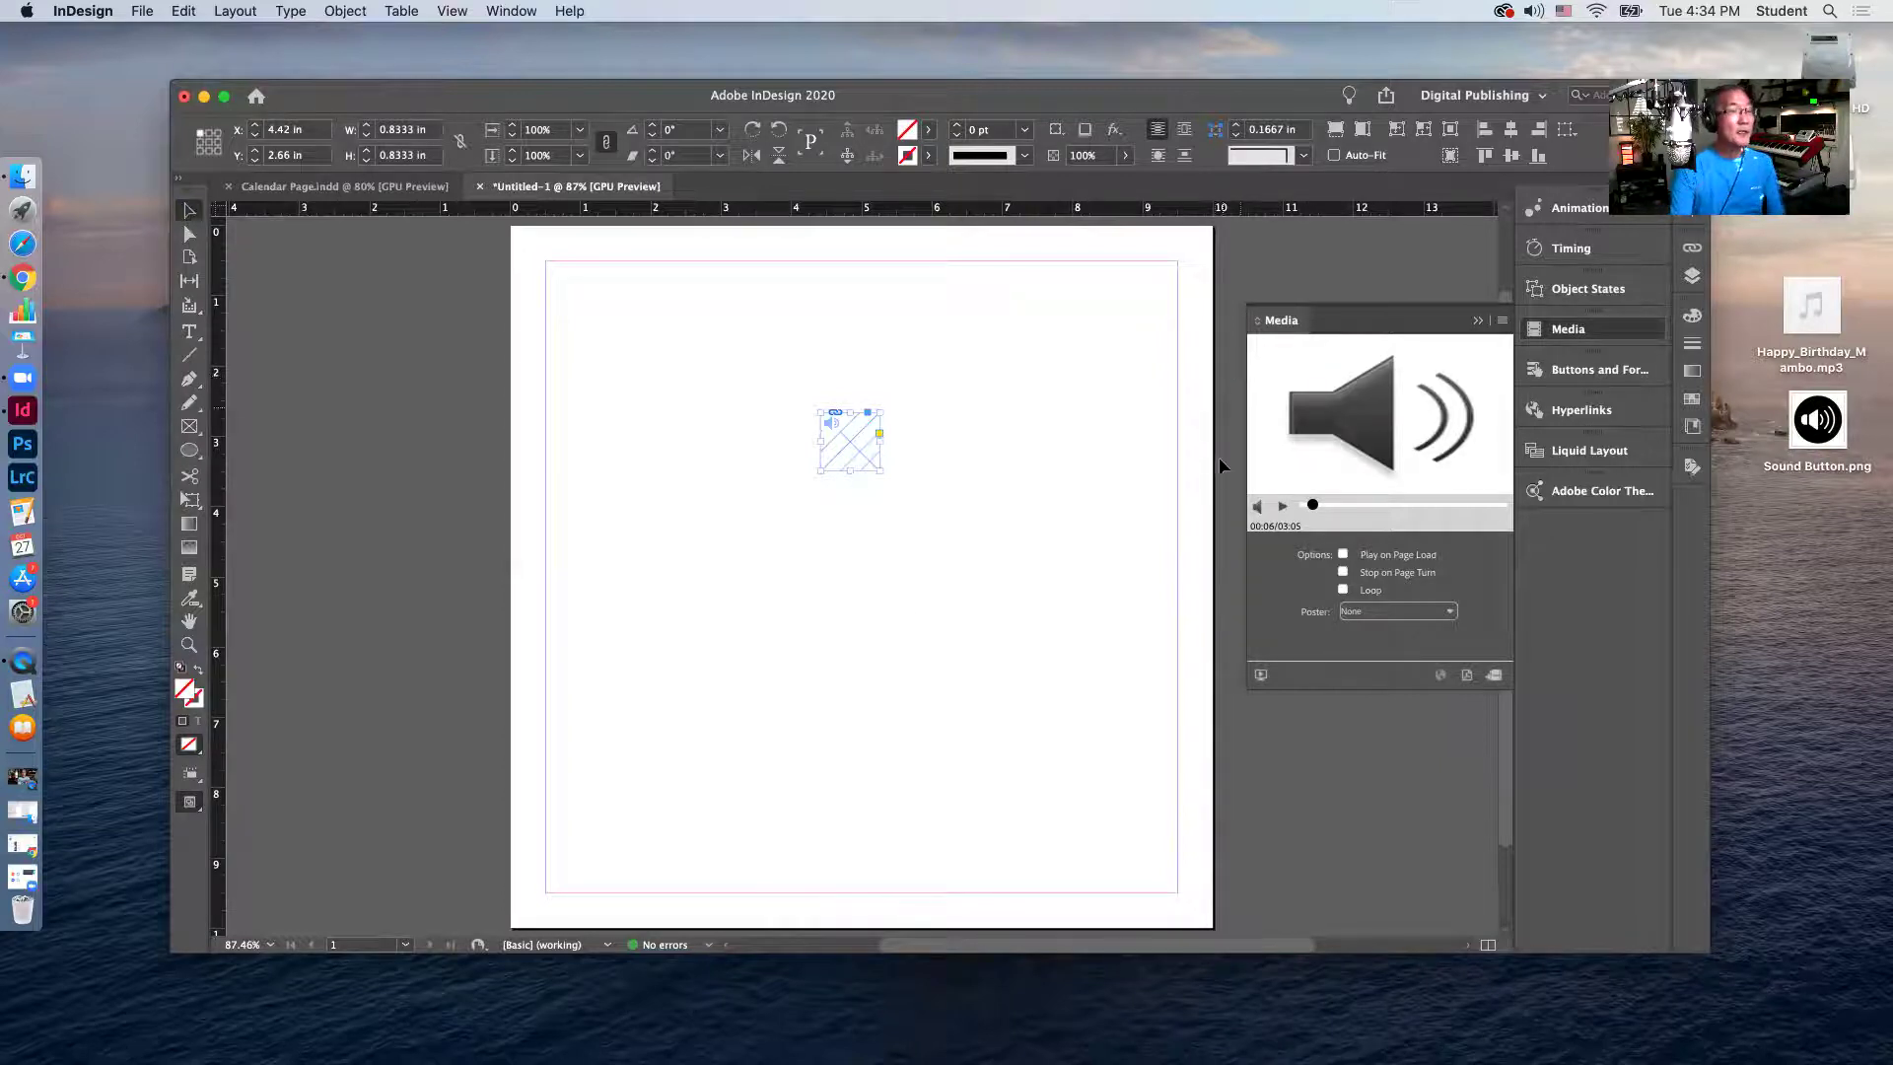
click(1478, 322)
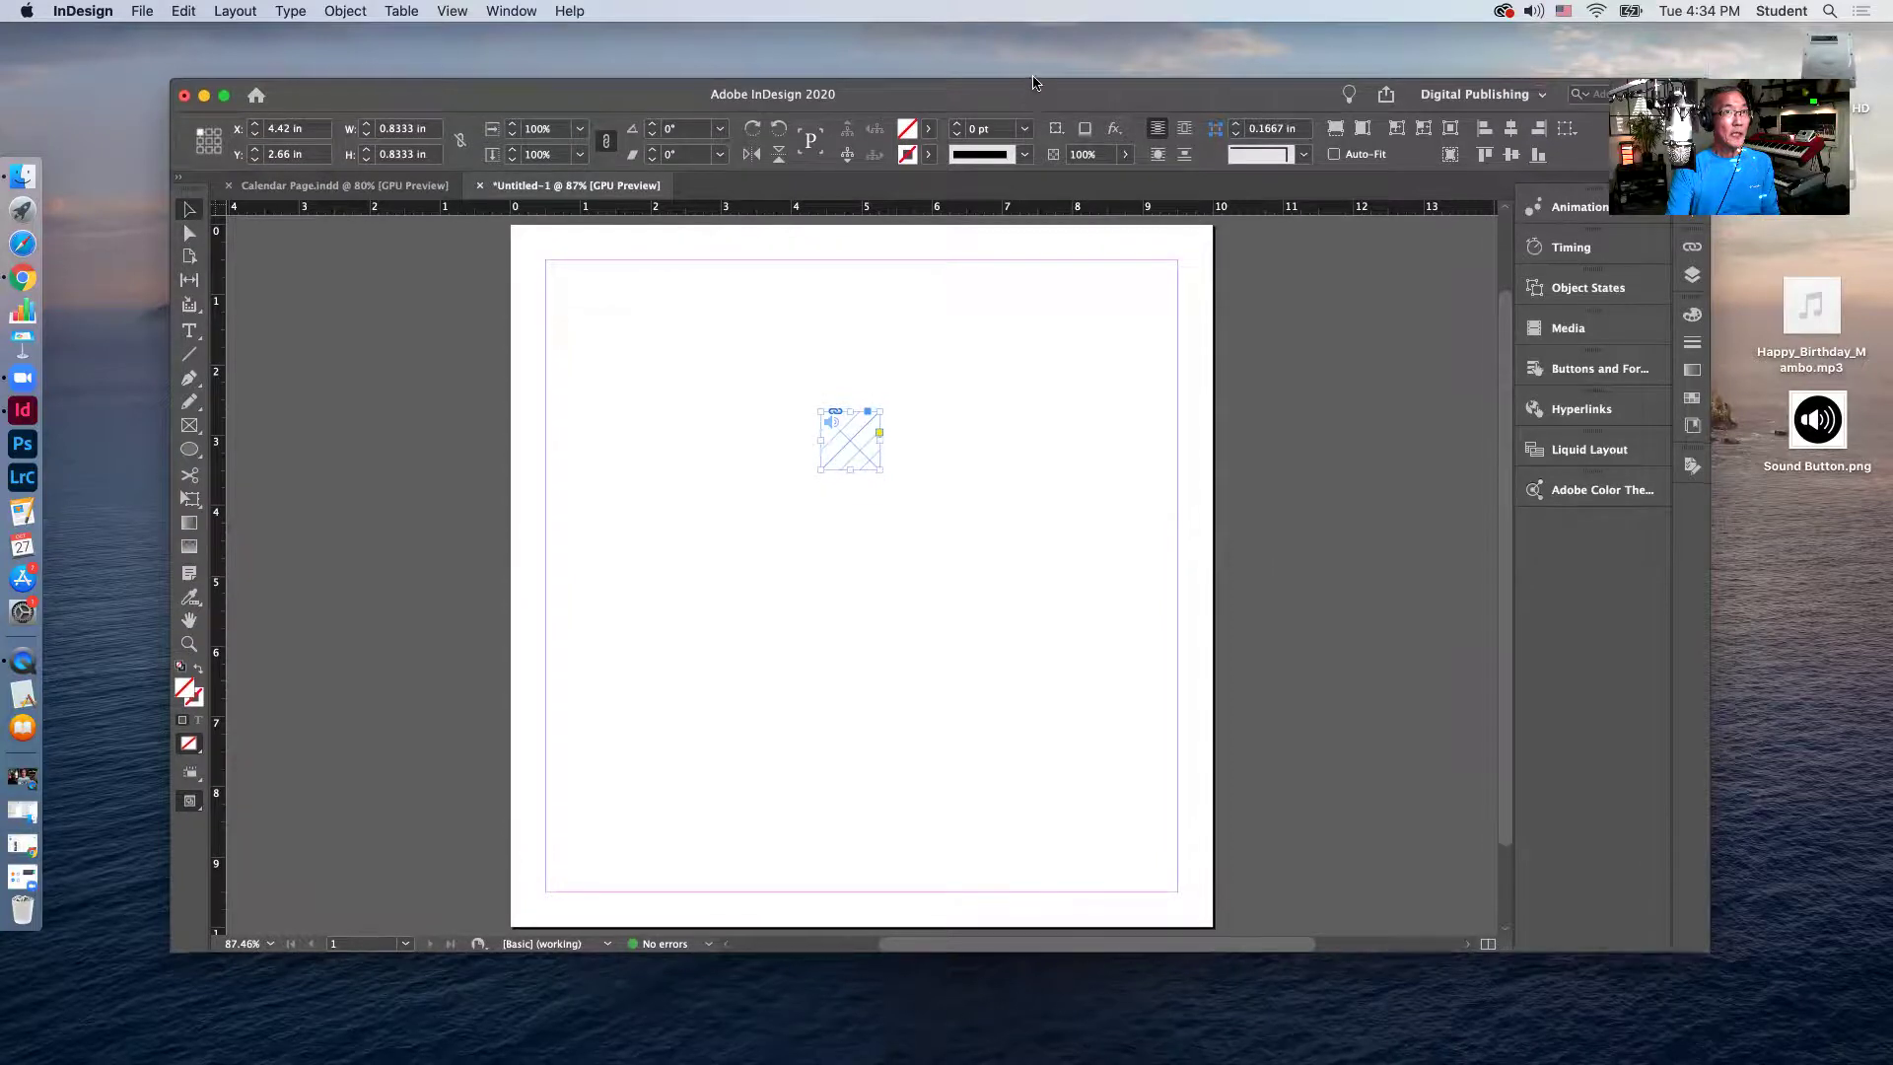
Place Sound Button.png below the sound clip at about 1.36 in square and duplicate it directly to its right.
drag(1035, 107, 1036, 91)
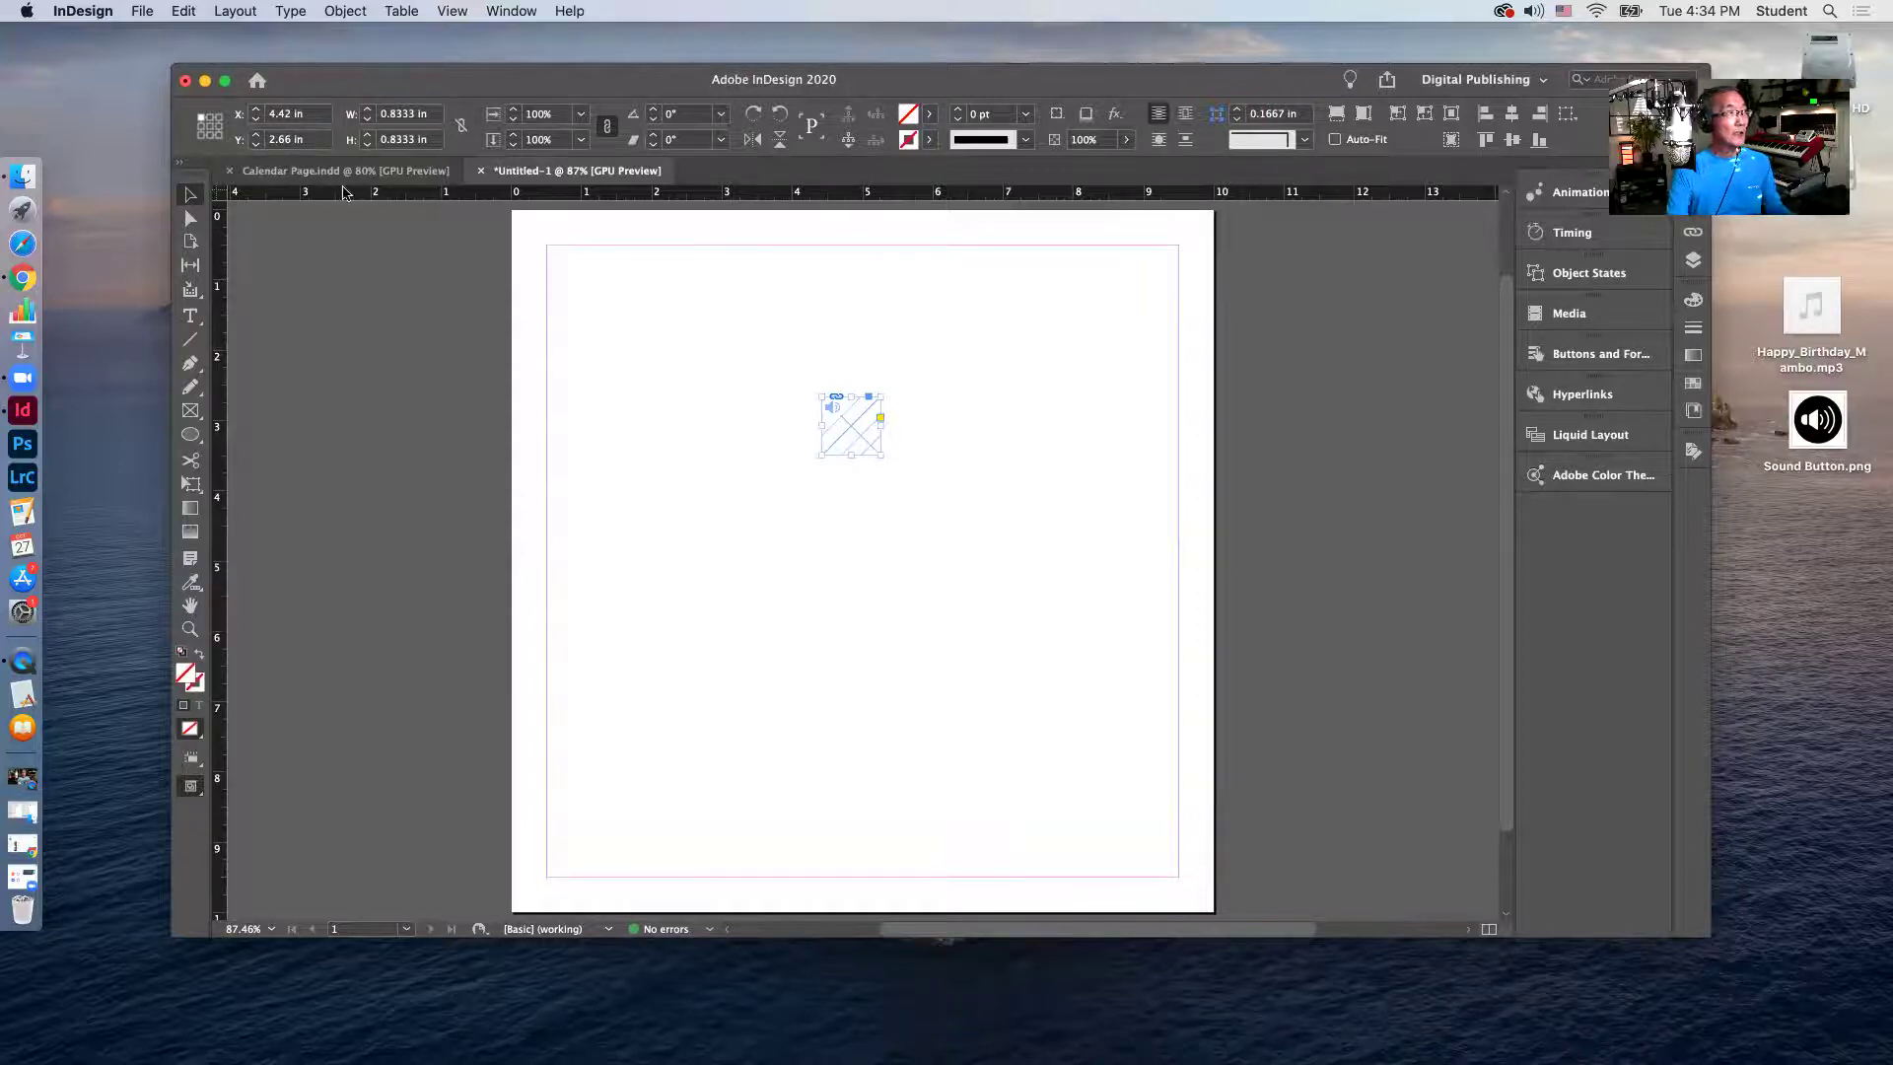
key(super+d)
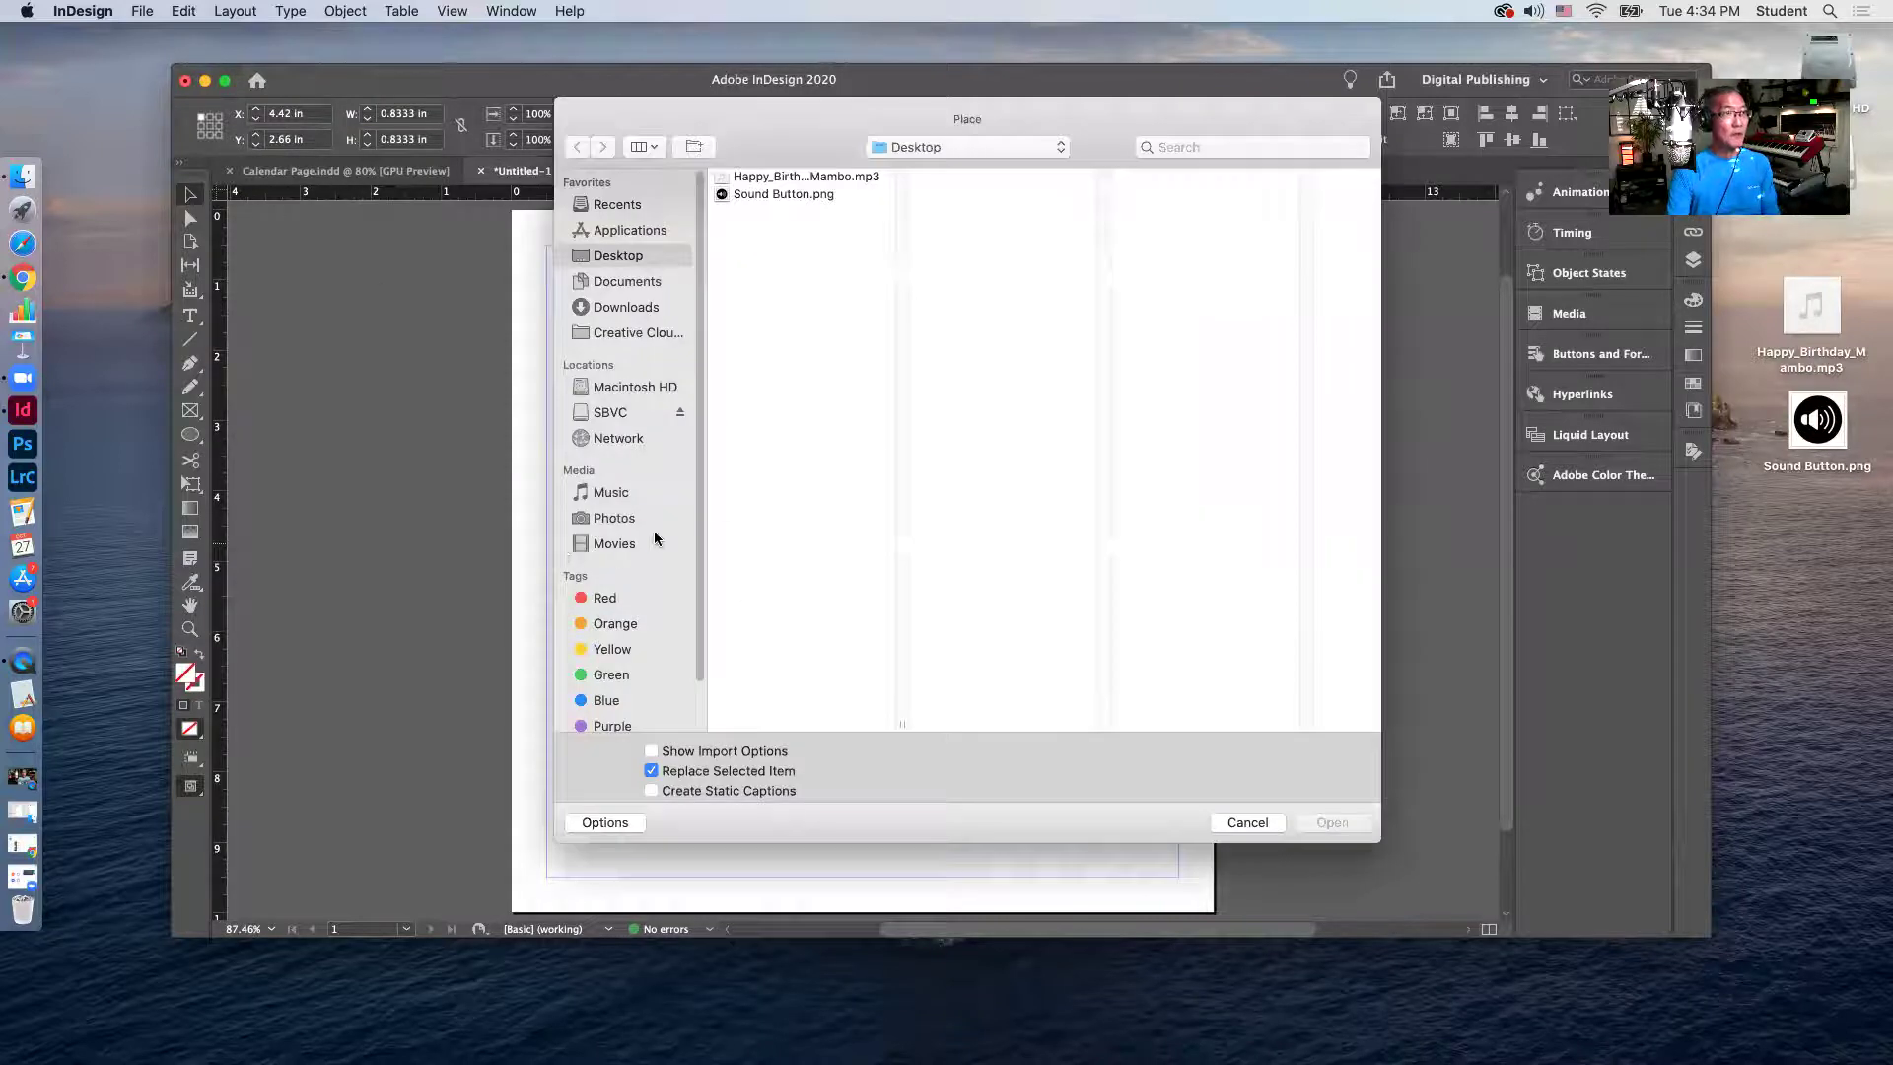
click(801, 195)
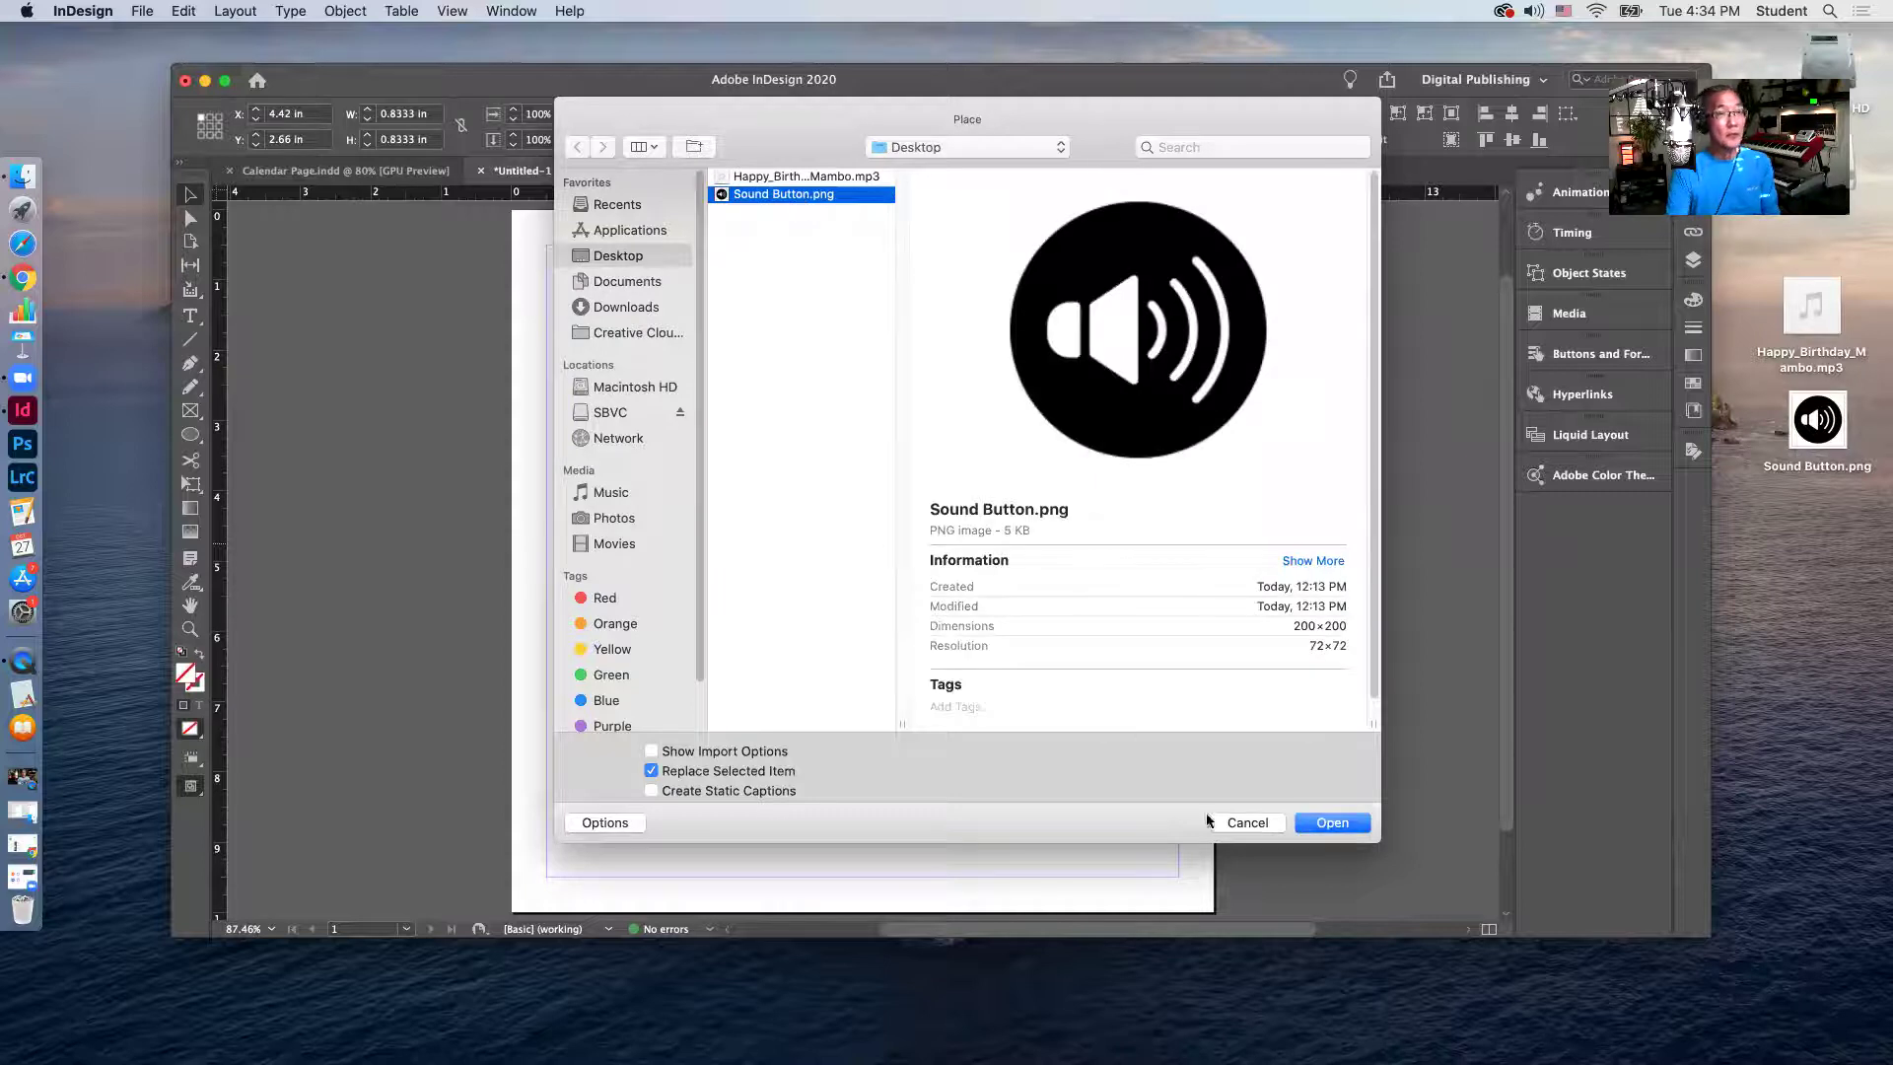
click(1325, 824)
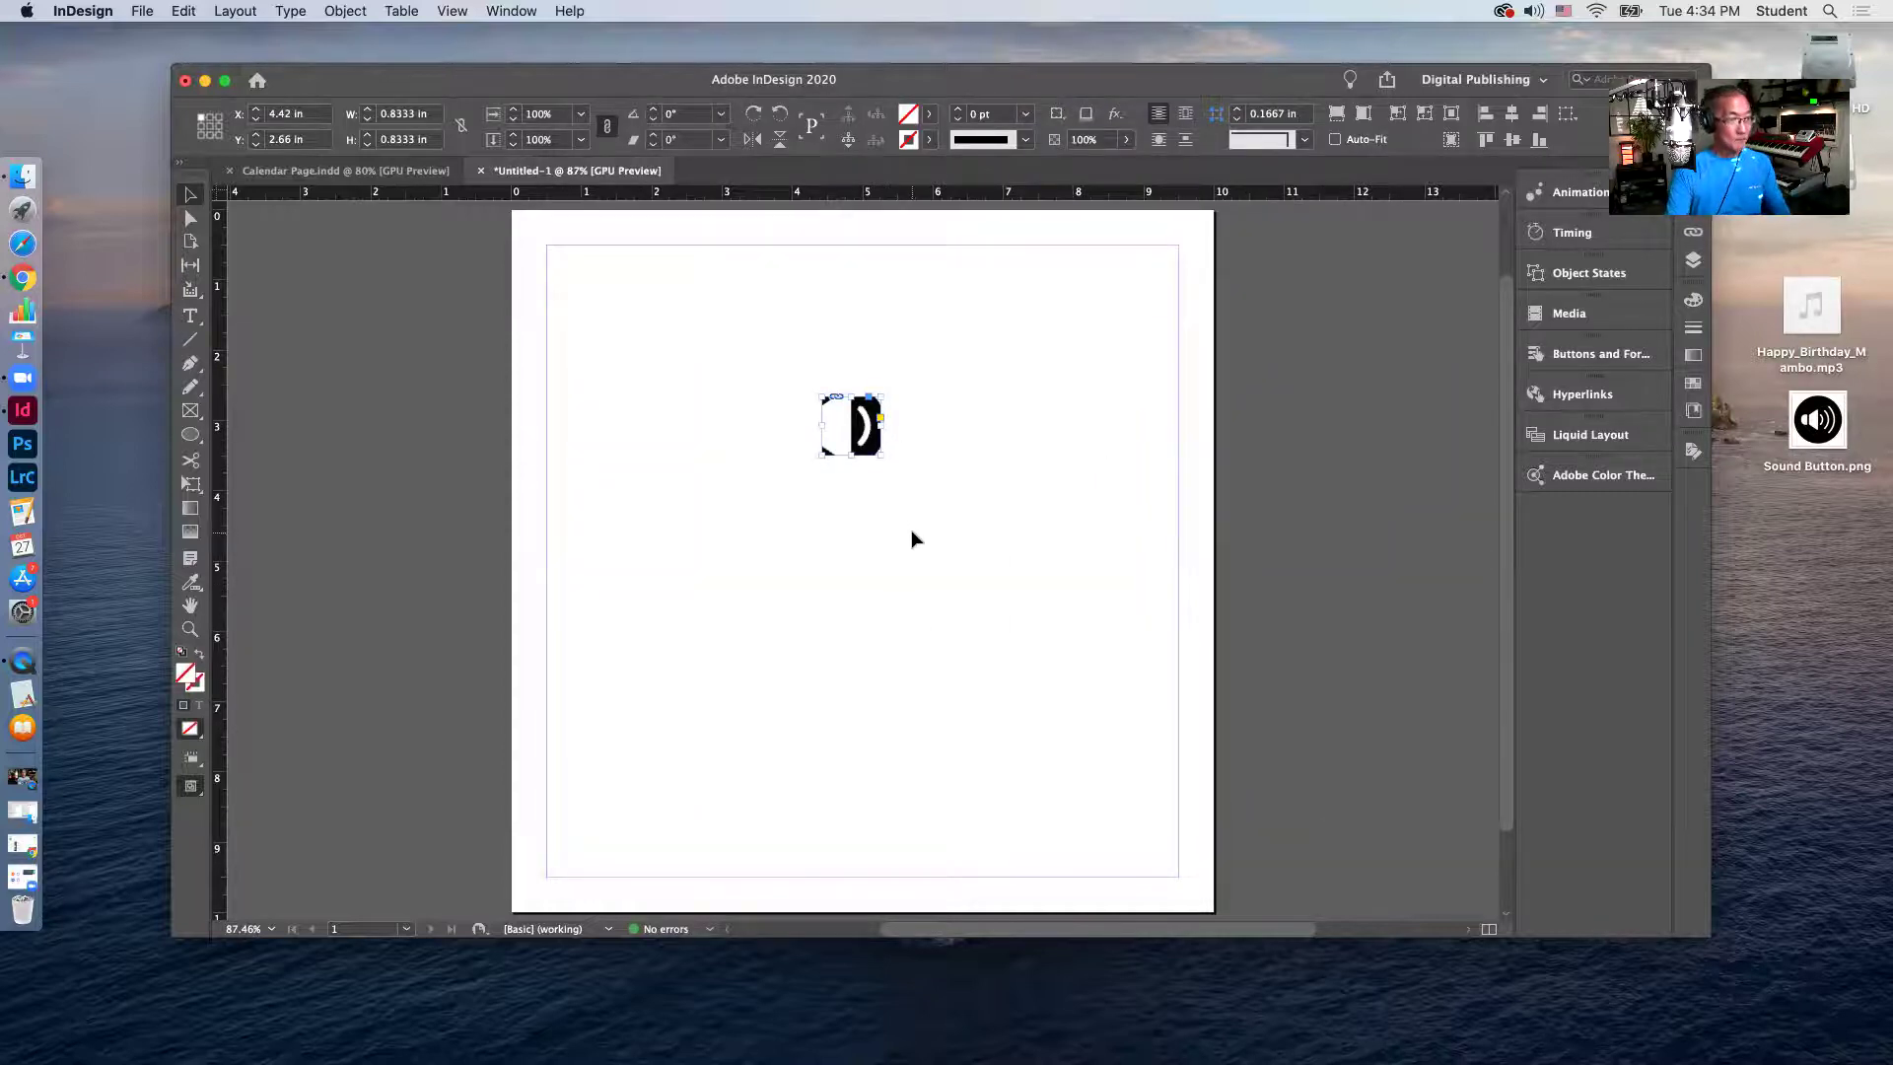
key(super+z)
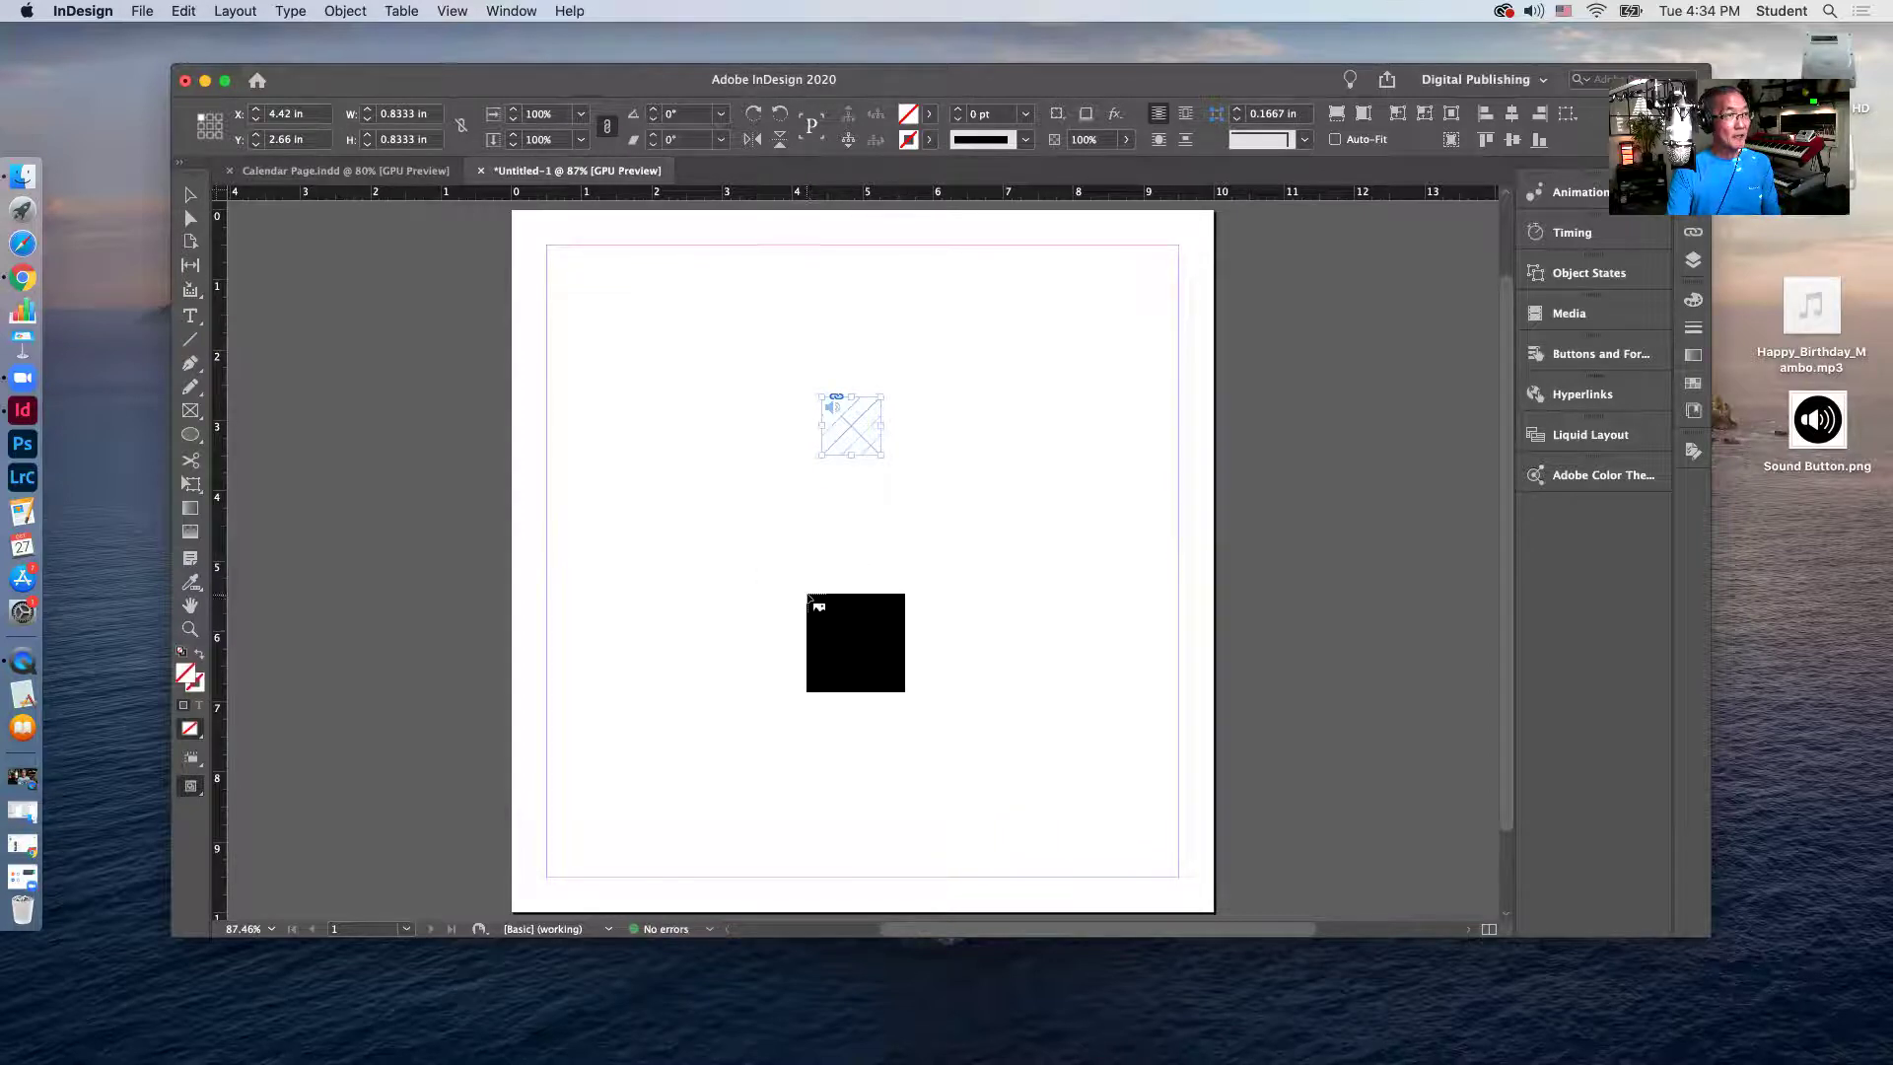
drag(808, 592, 905, 680)
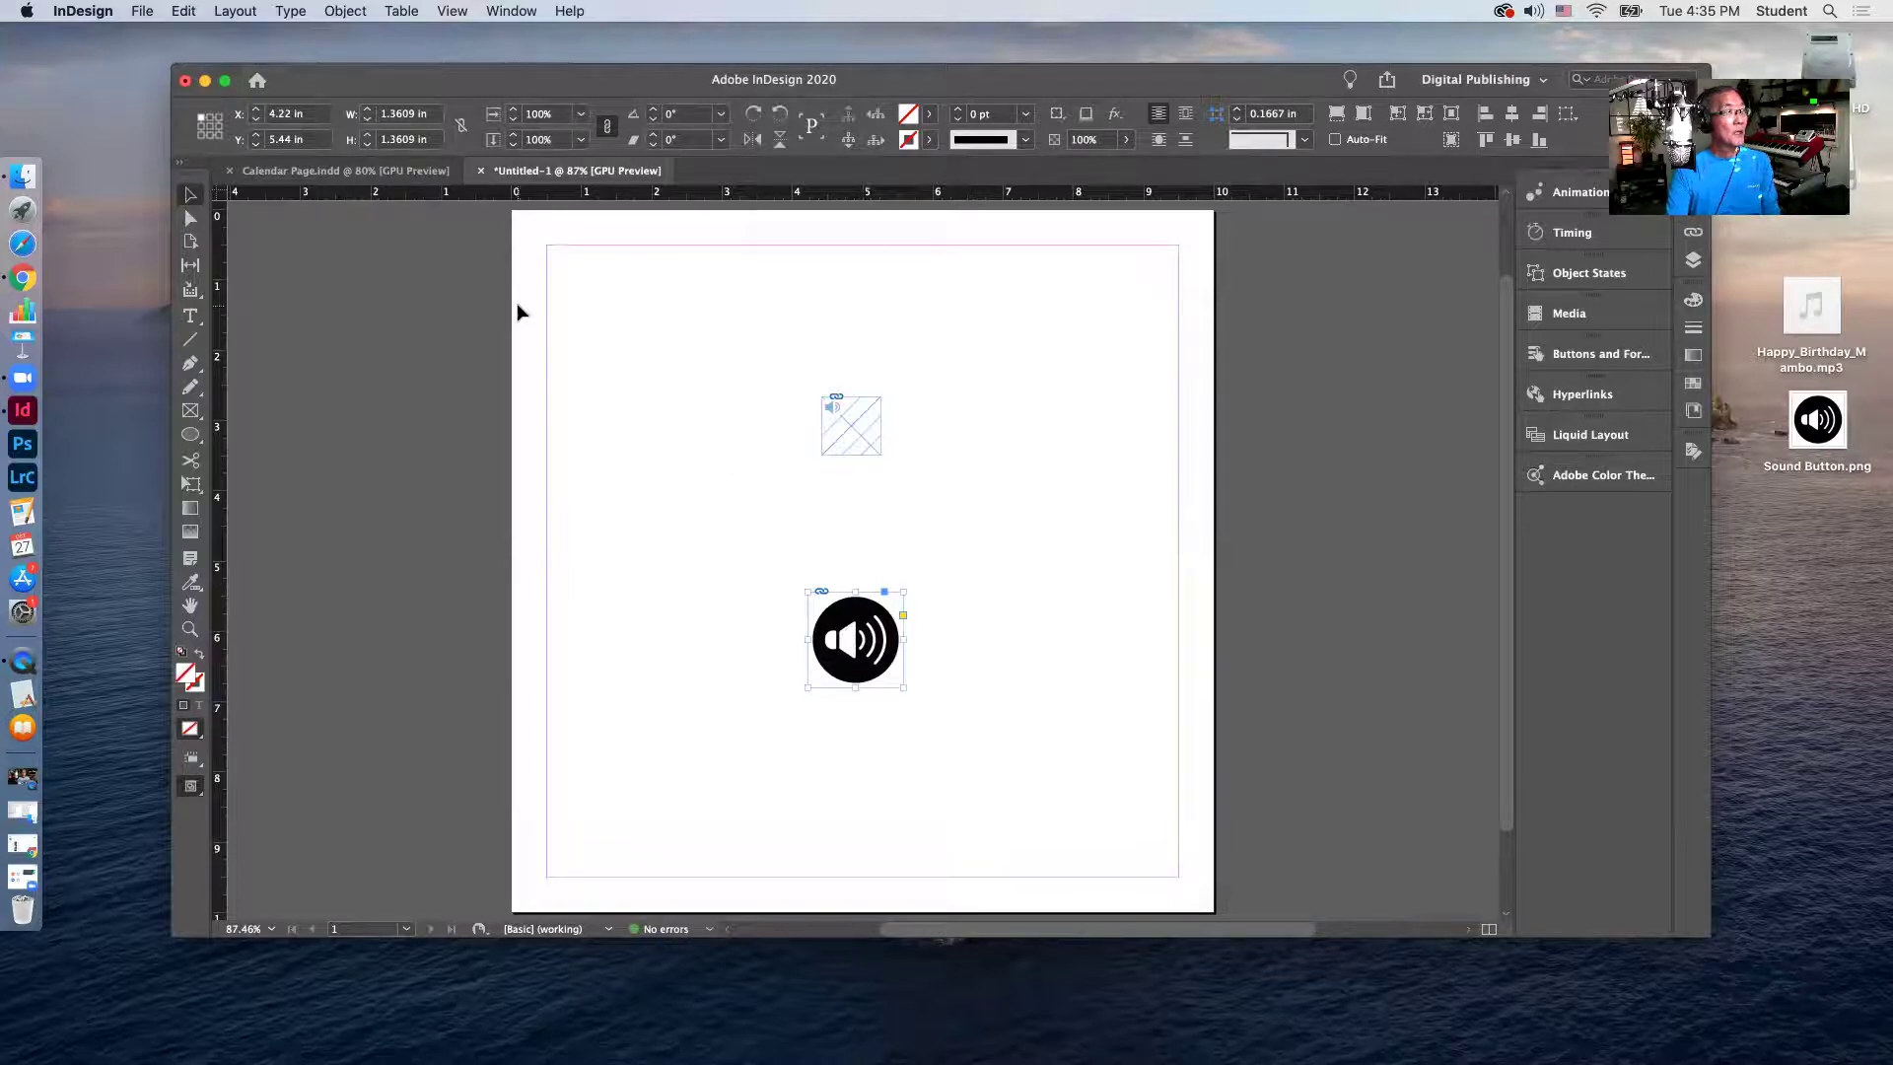
click(976, 656)
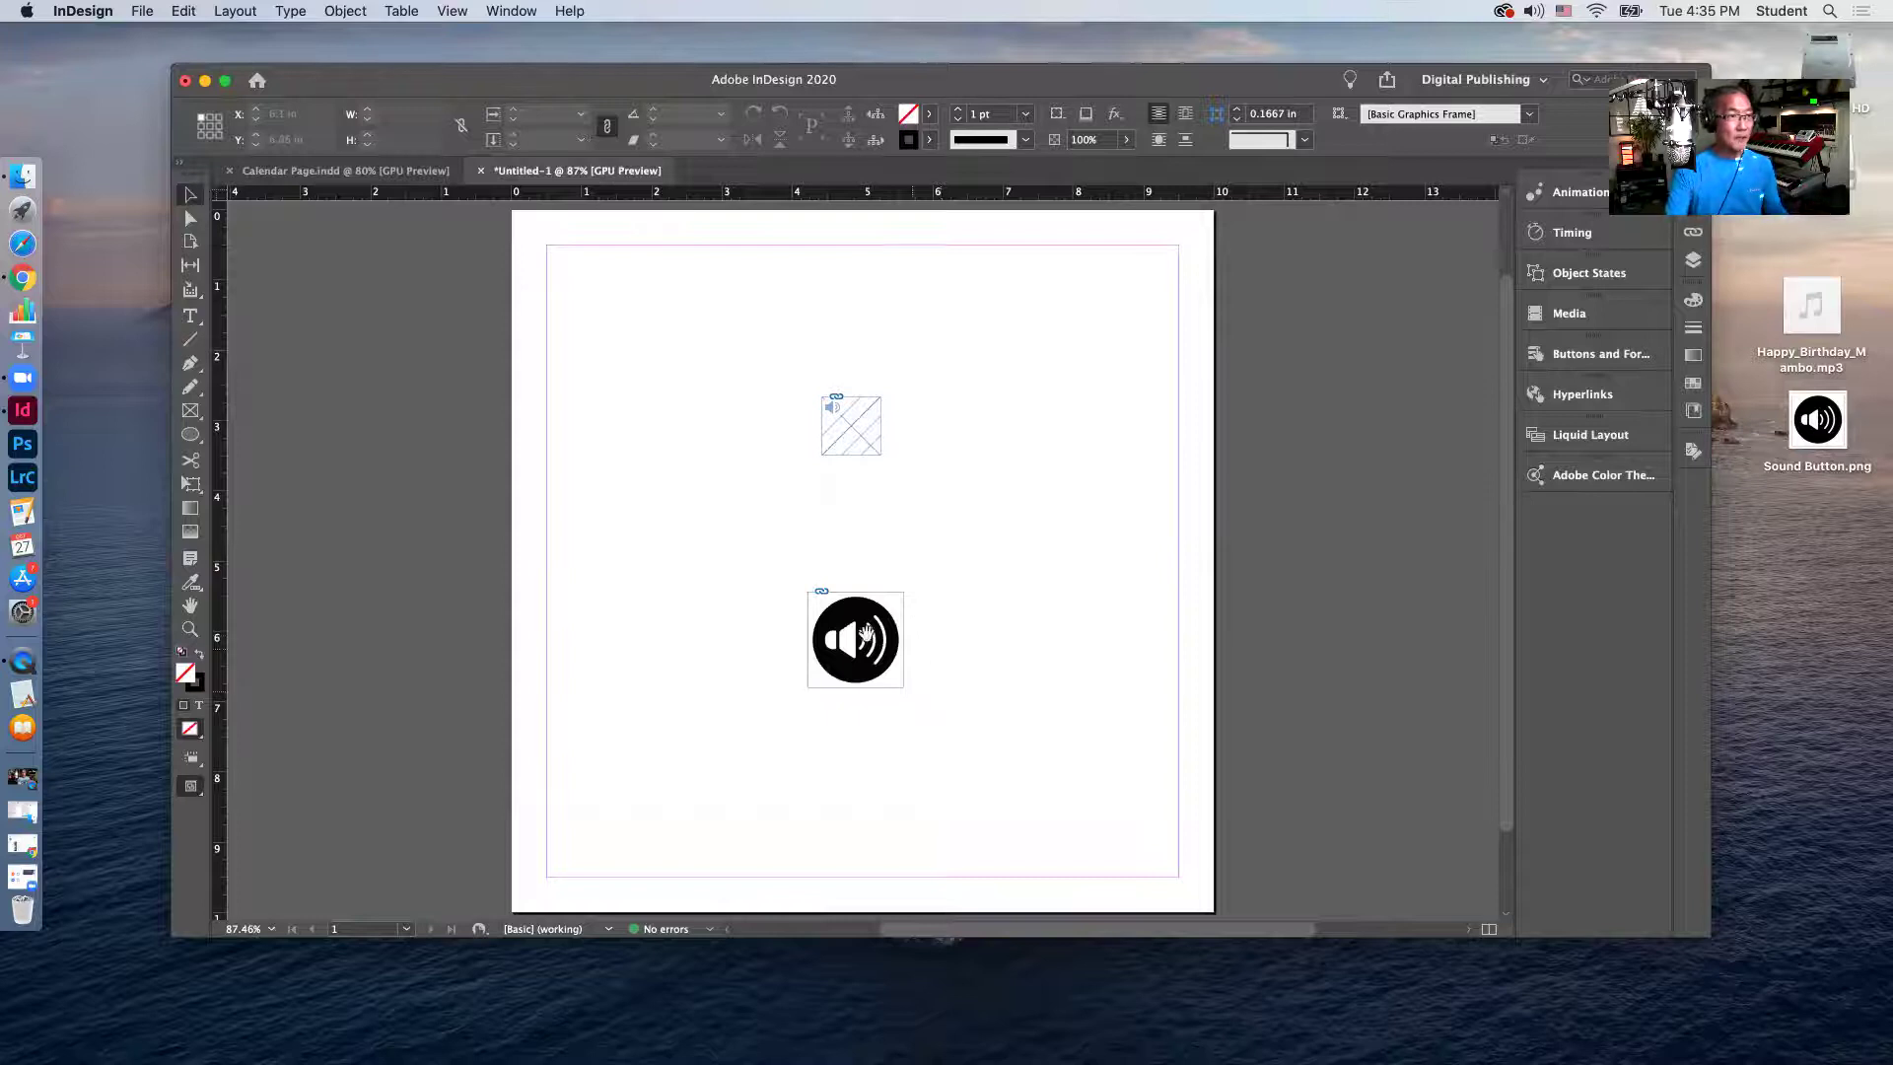
drag(891, 670, 1012, 677)
Convert the left speaker image to a button and name it "Play Butoon".
click(867, 674)
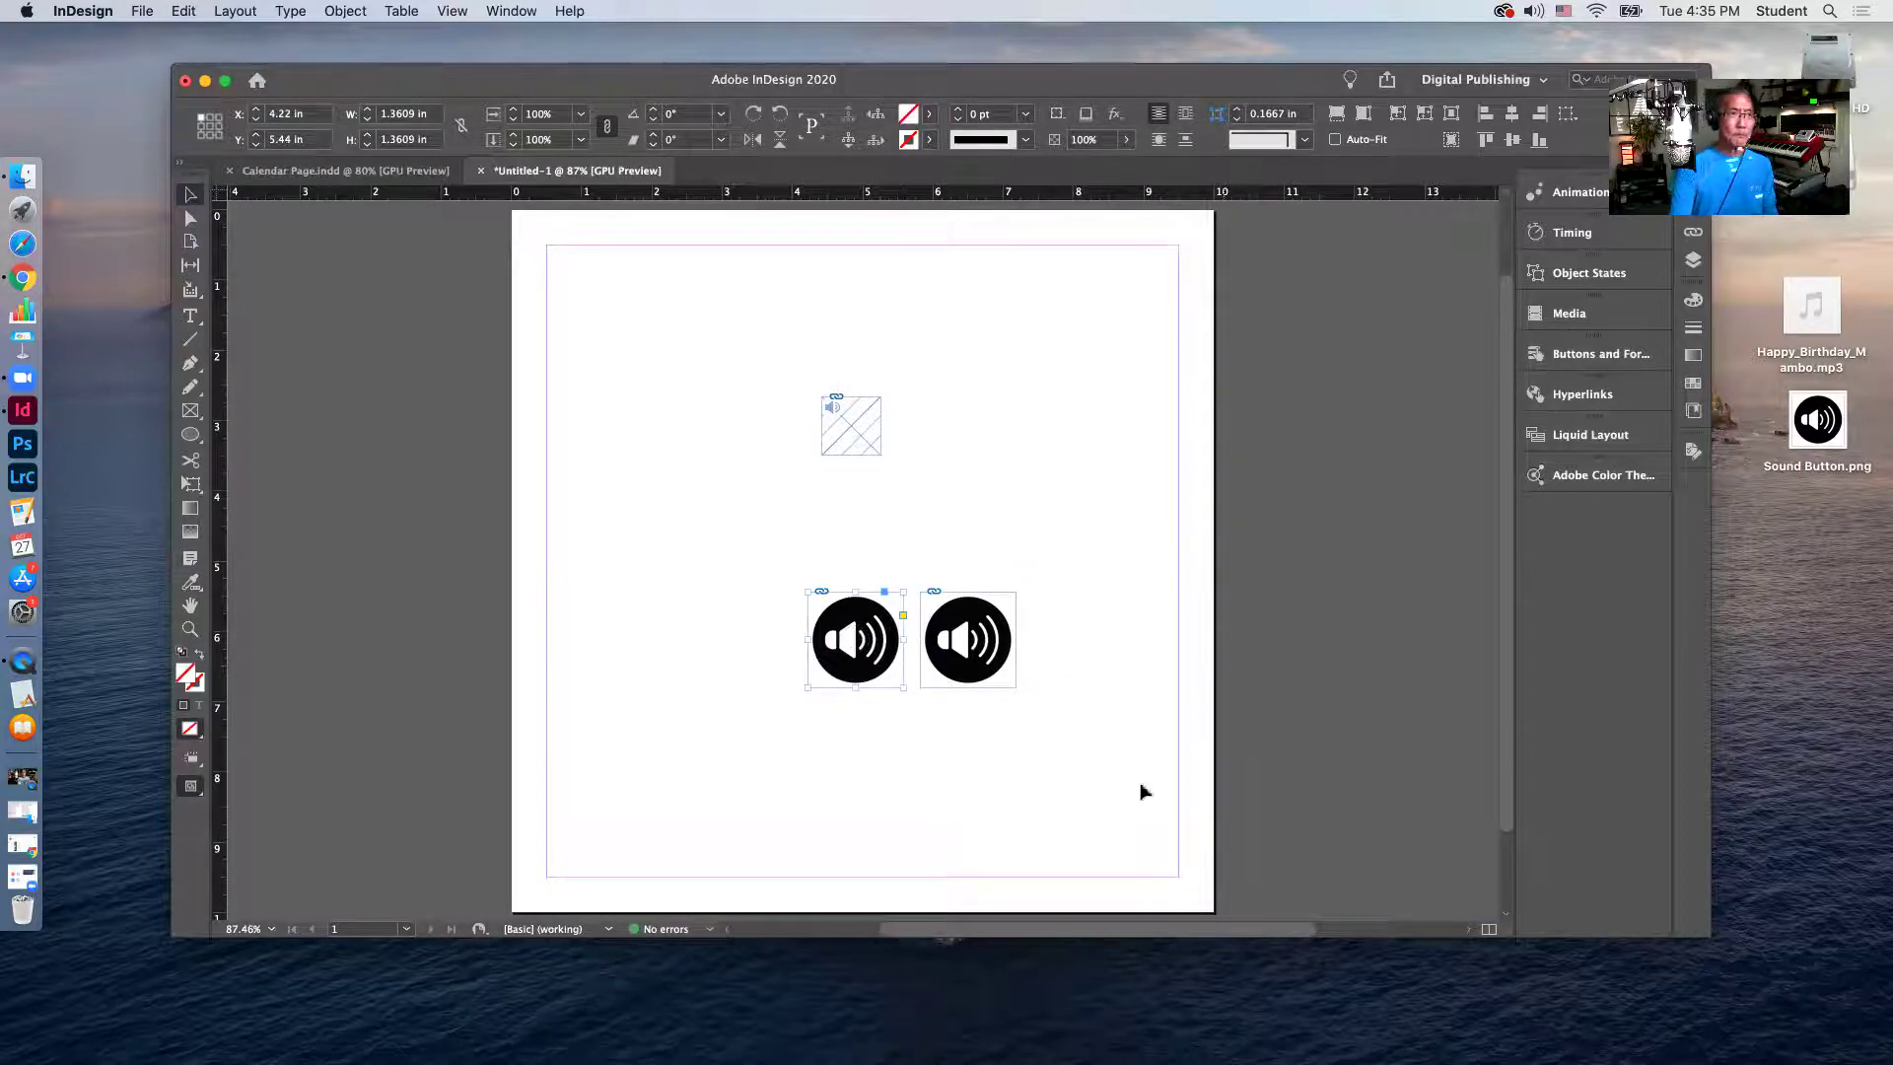
click(1568, 361)
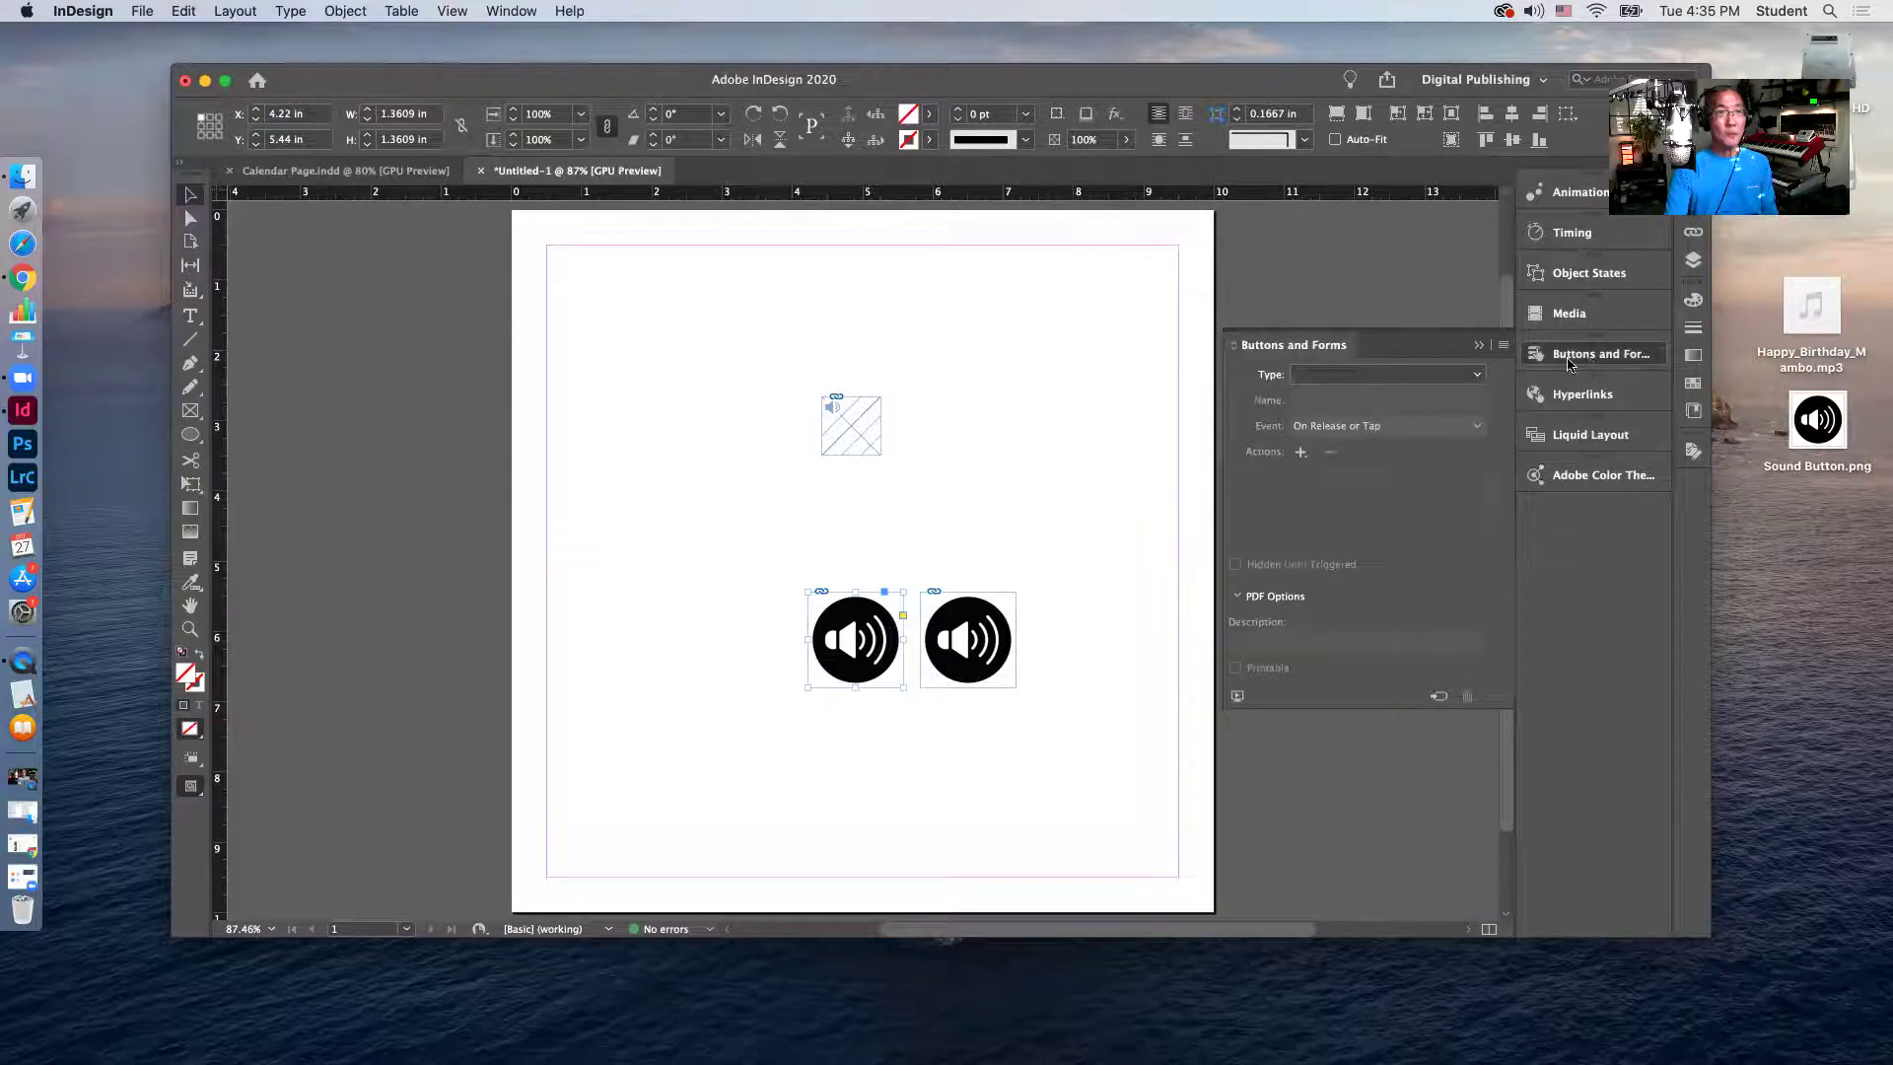
click(1437, 696)
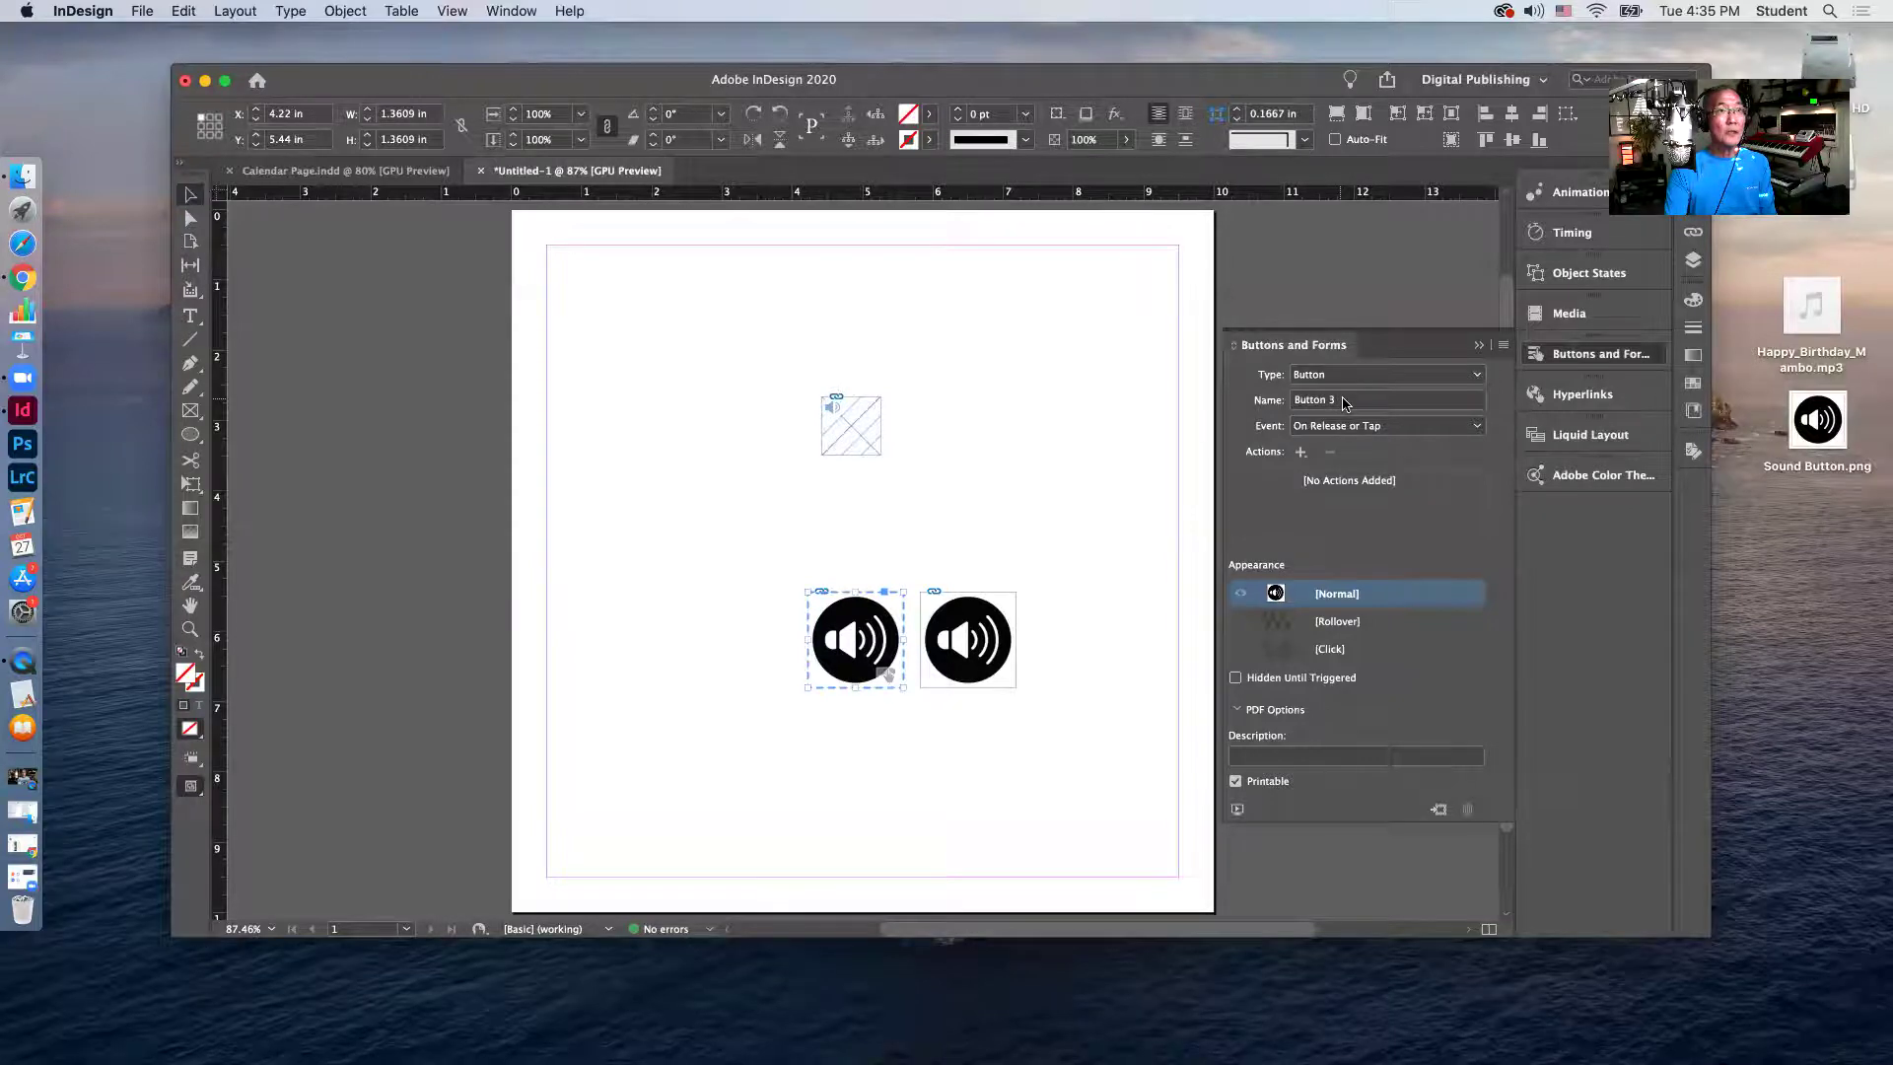
click(1345, 404)
text(Play But)
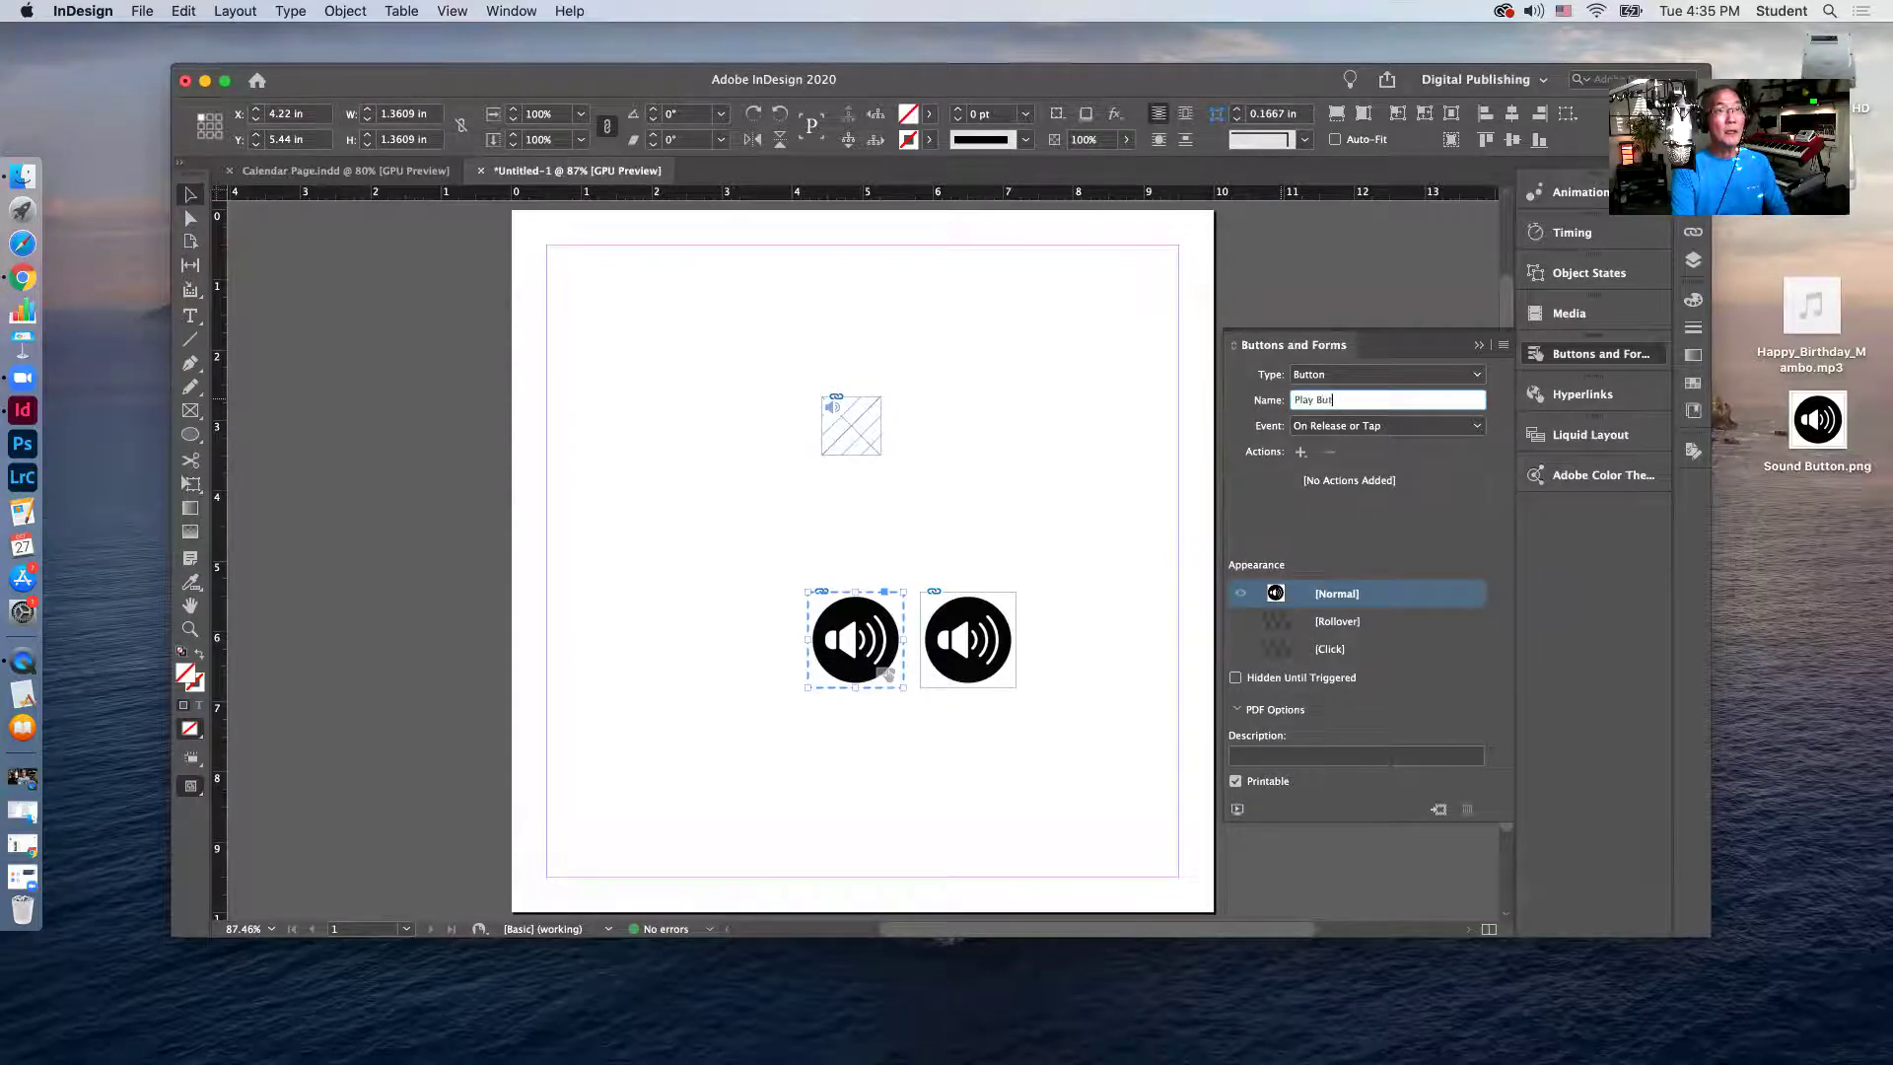
text(oon)
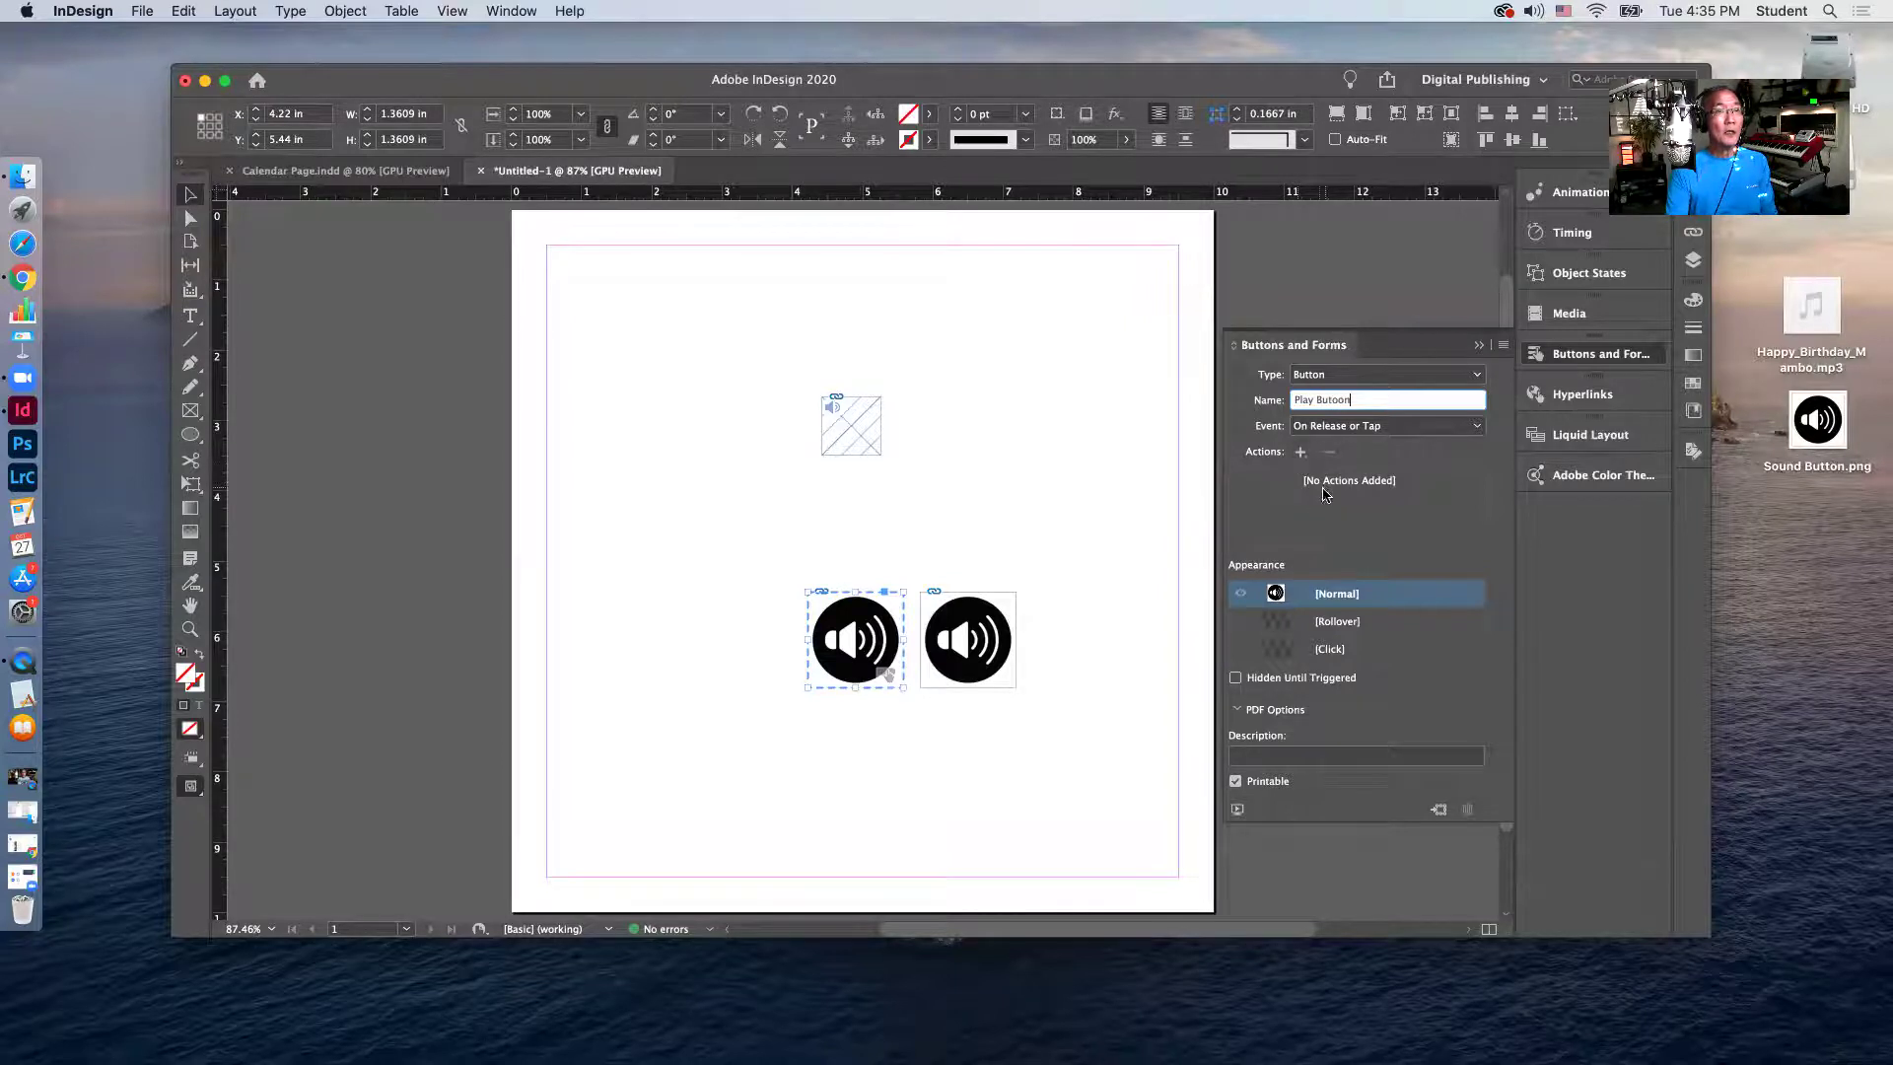
Add a Sound action for Happy_Birthday_Mambo.mp3 and a Show/Hide Buttons and Forms action to the left speaker button.
click(1303, 452)
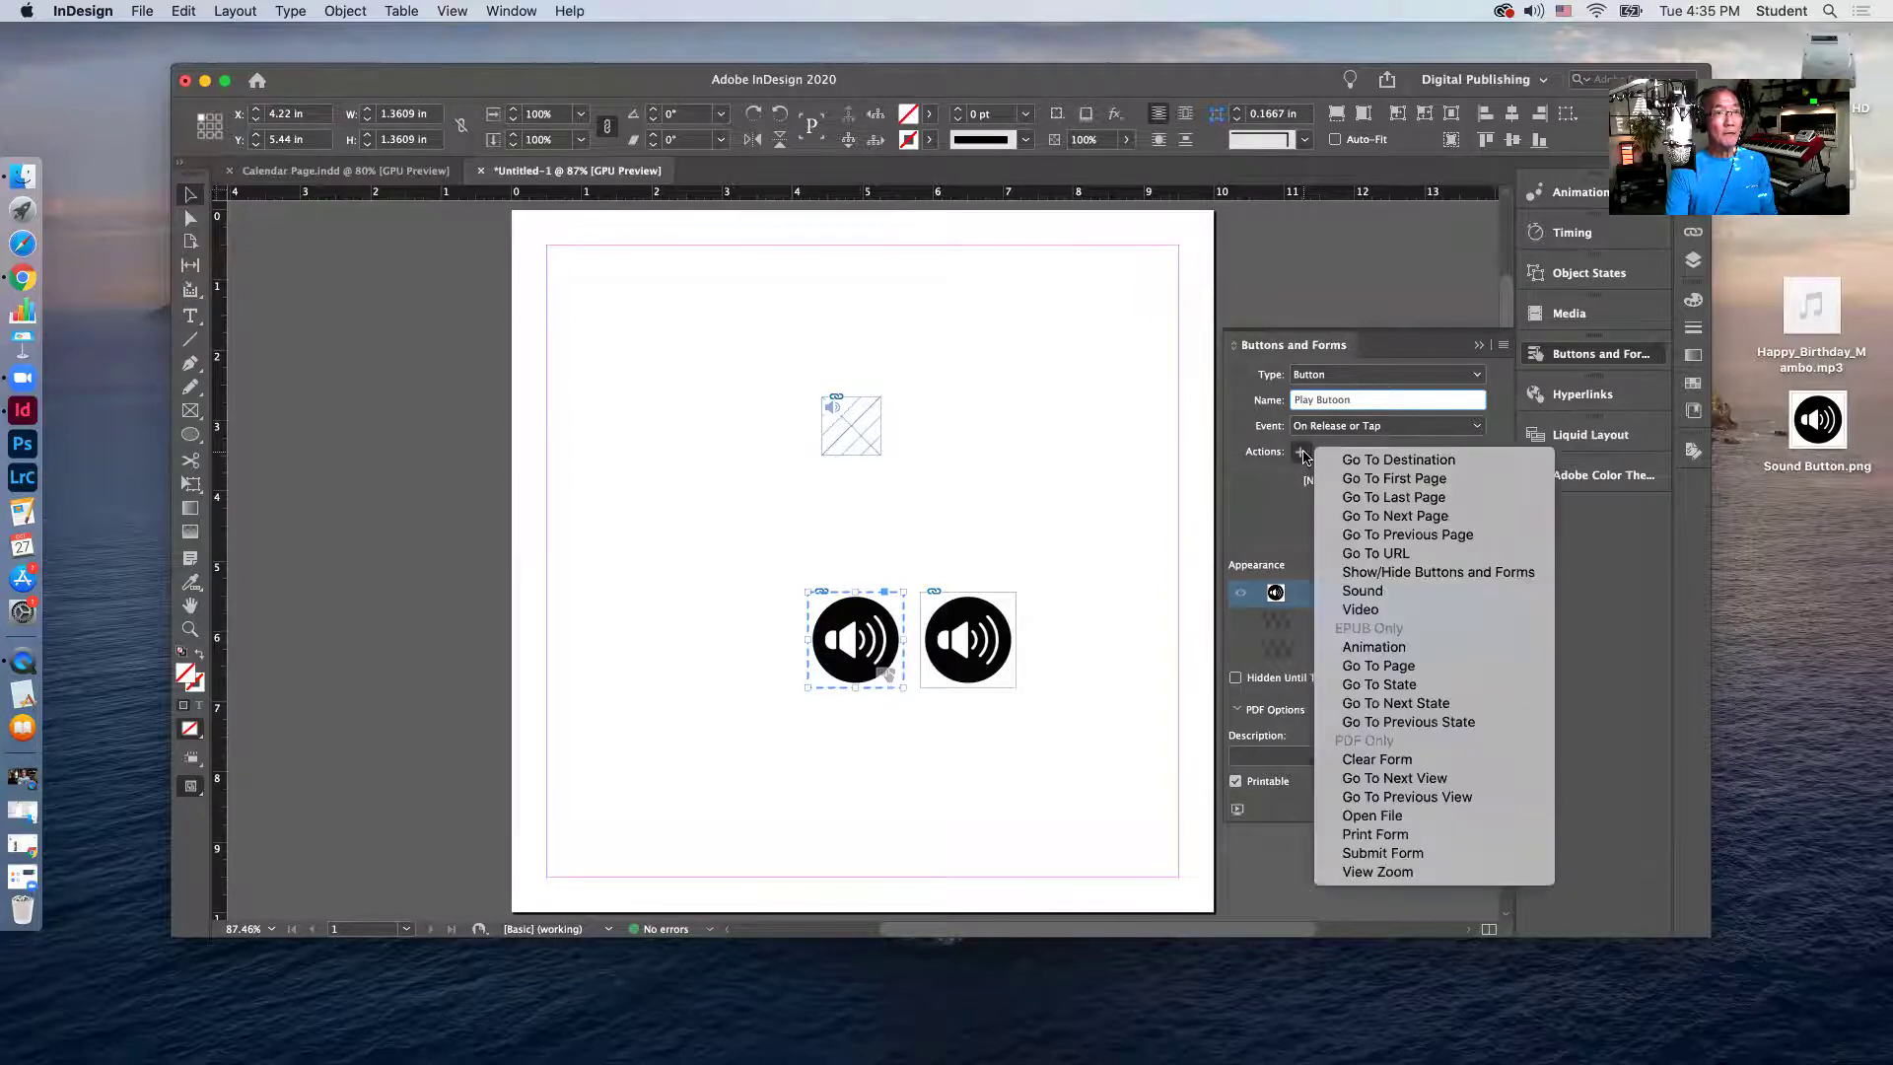
click(1361, 595)
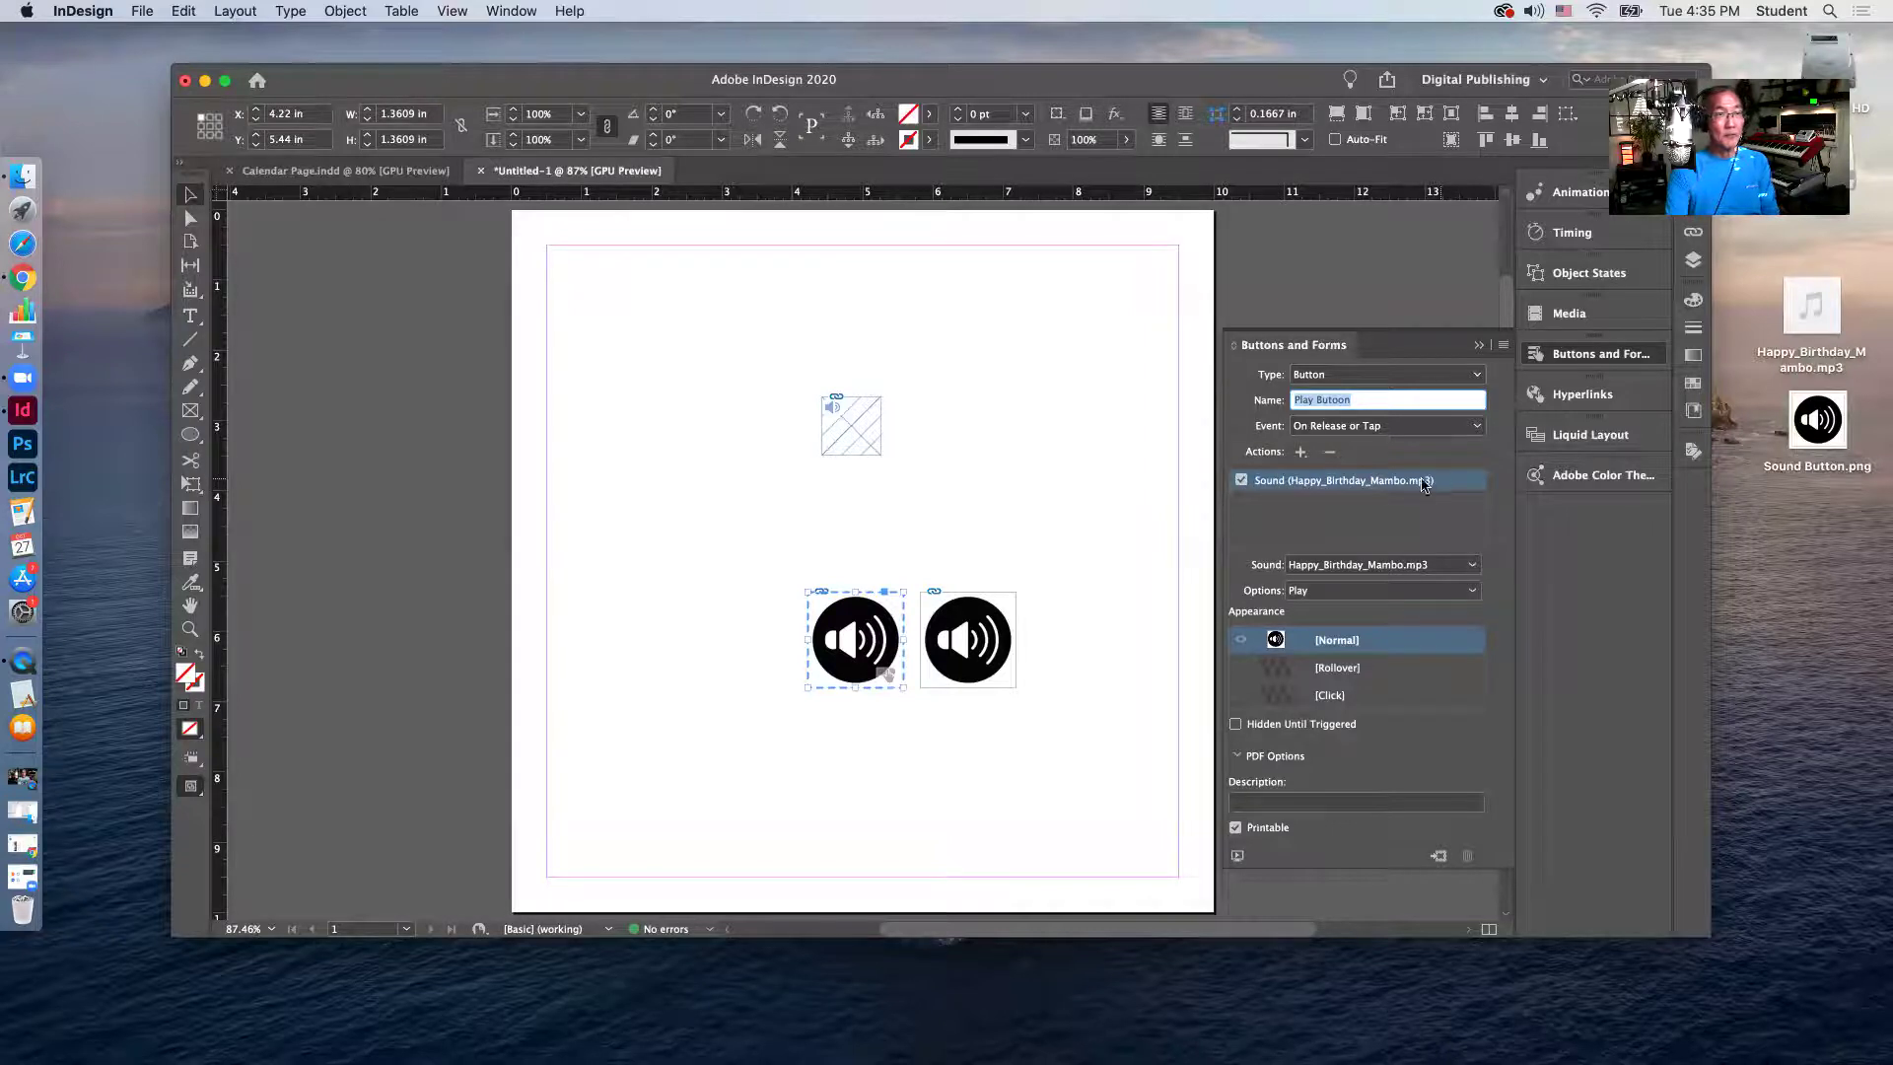
click(1302, 454)
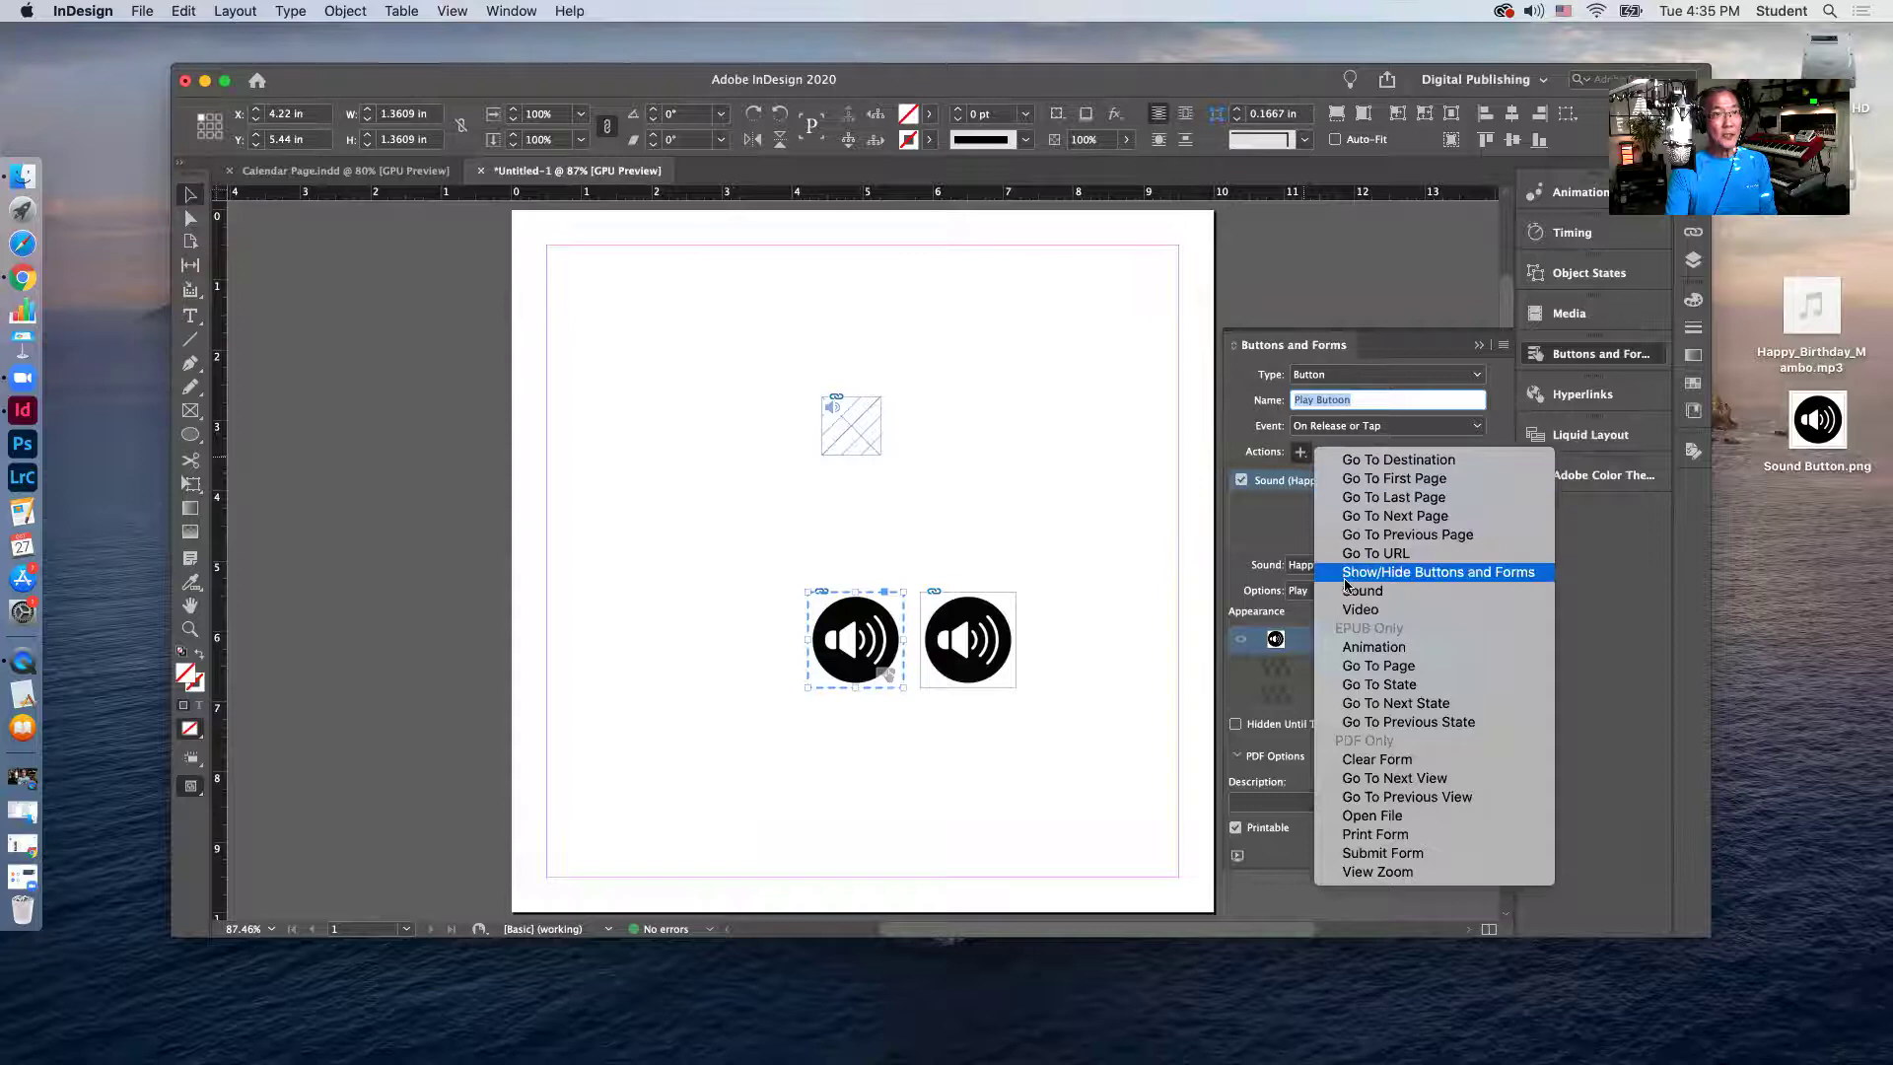
click(1415, 572)
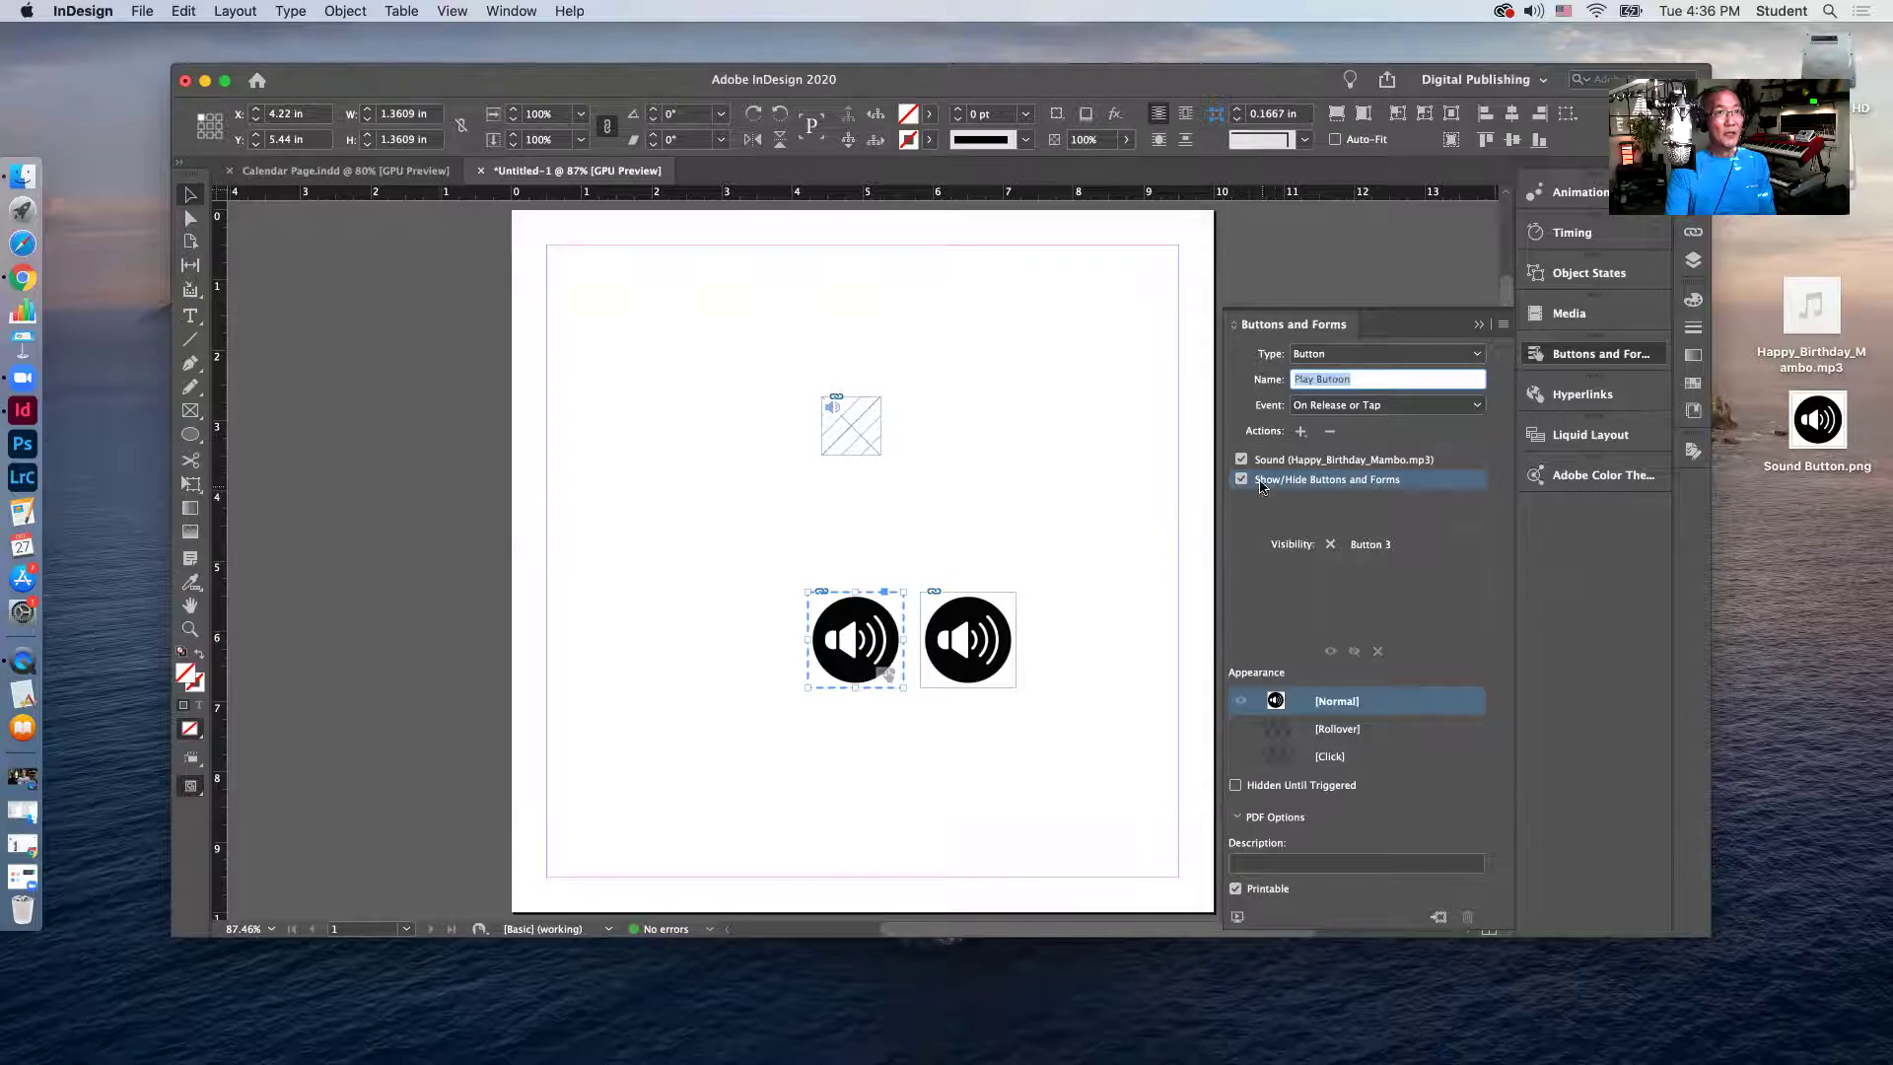
Convert the right speaker image to a button and name it "Stop Button".
click(986, 677)
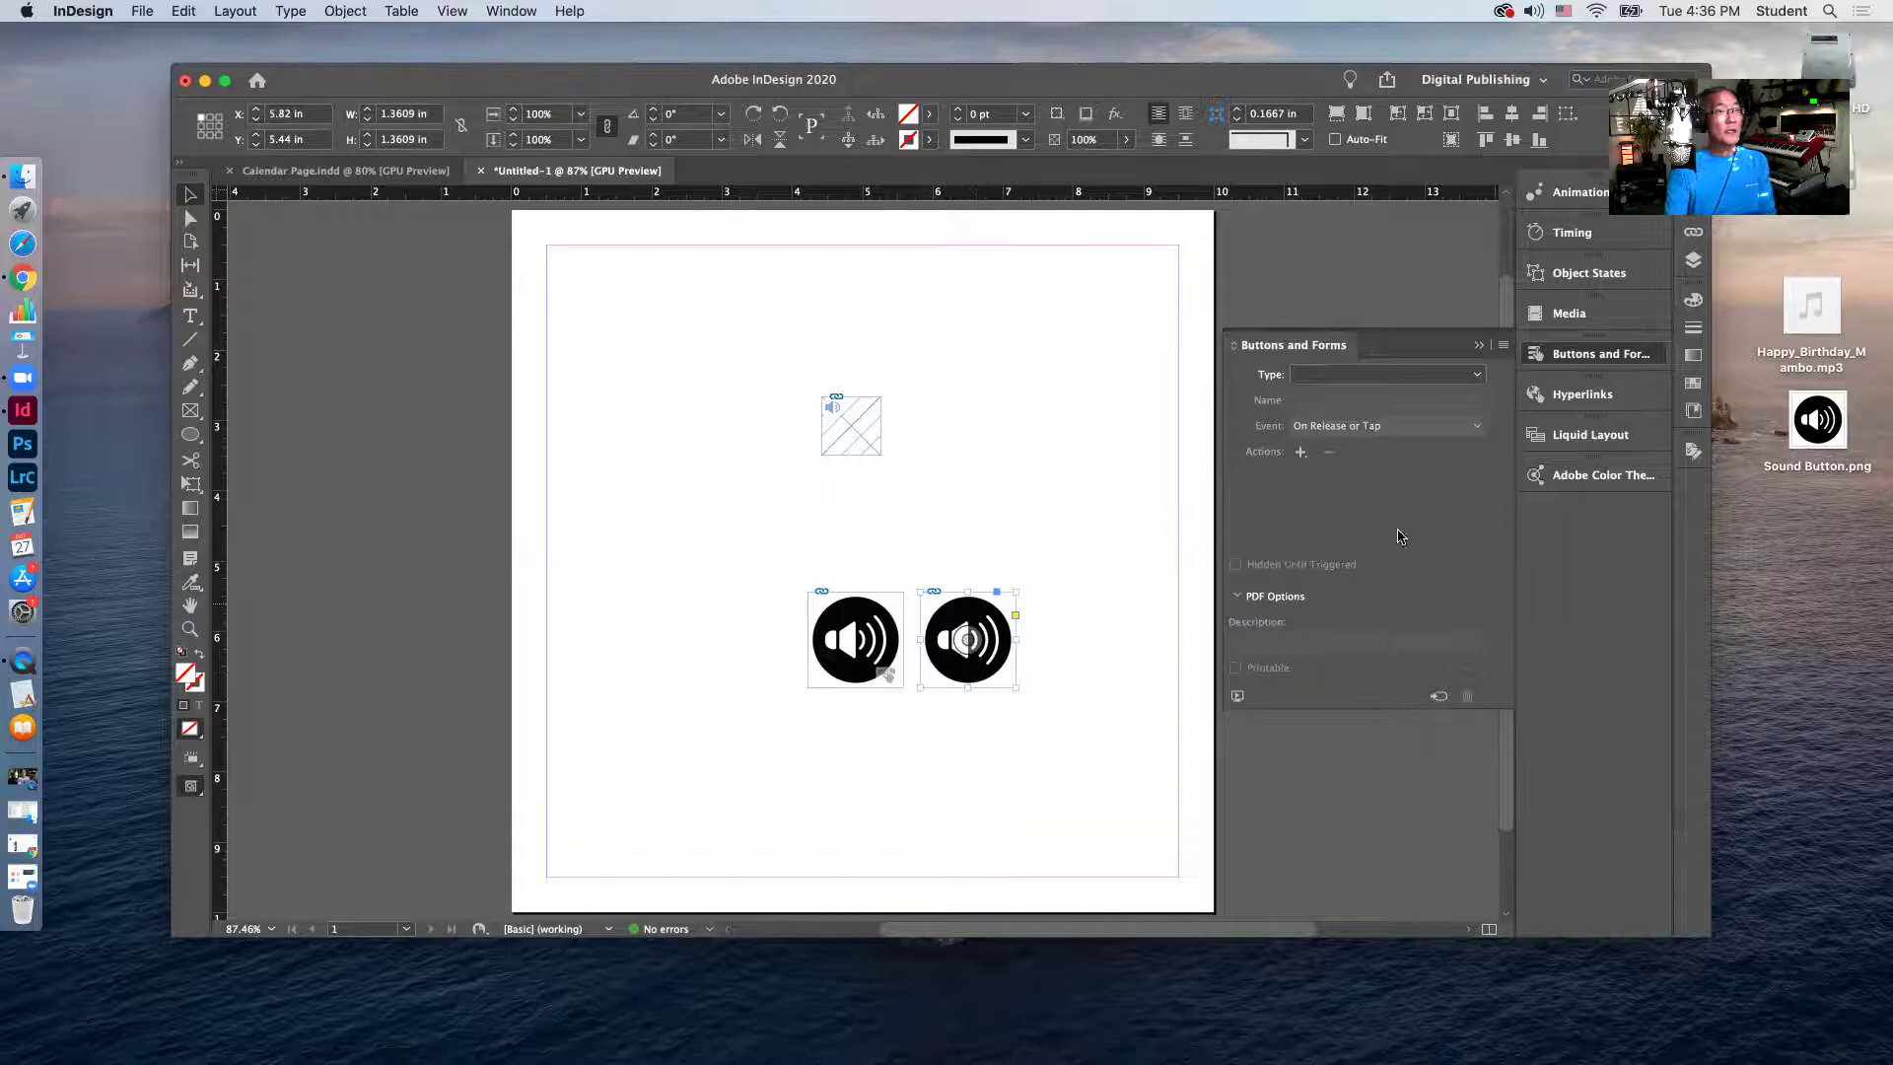
click(1441, 696)
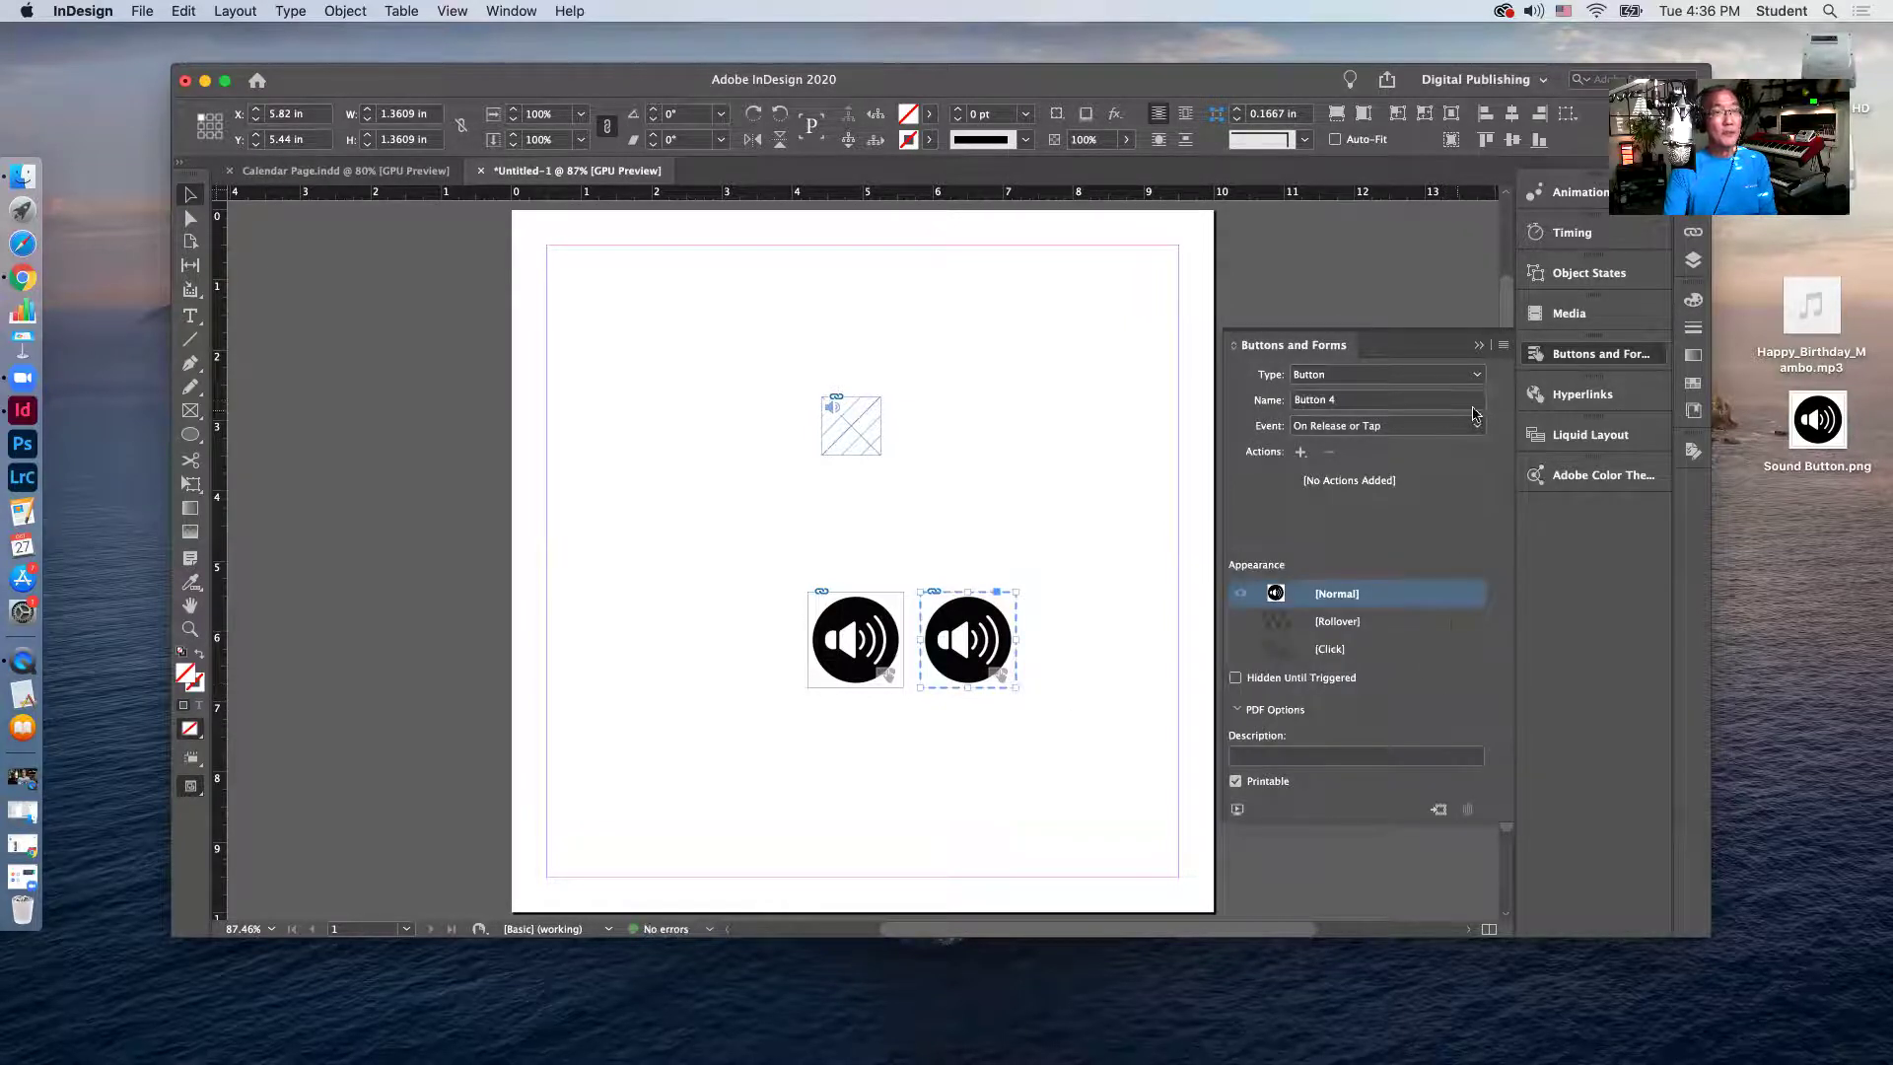
drag(1358, 402, 1271, 400)
text(S)
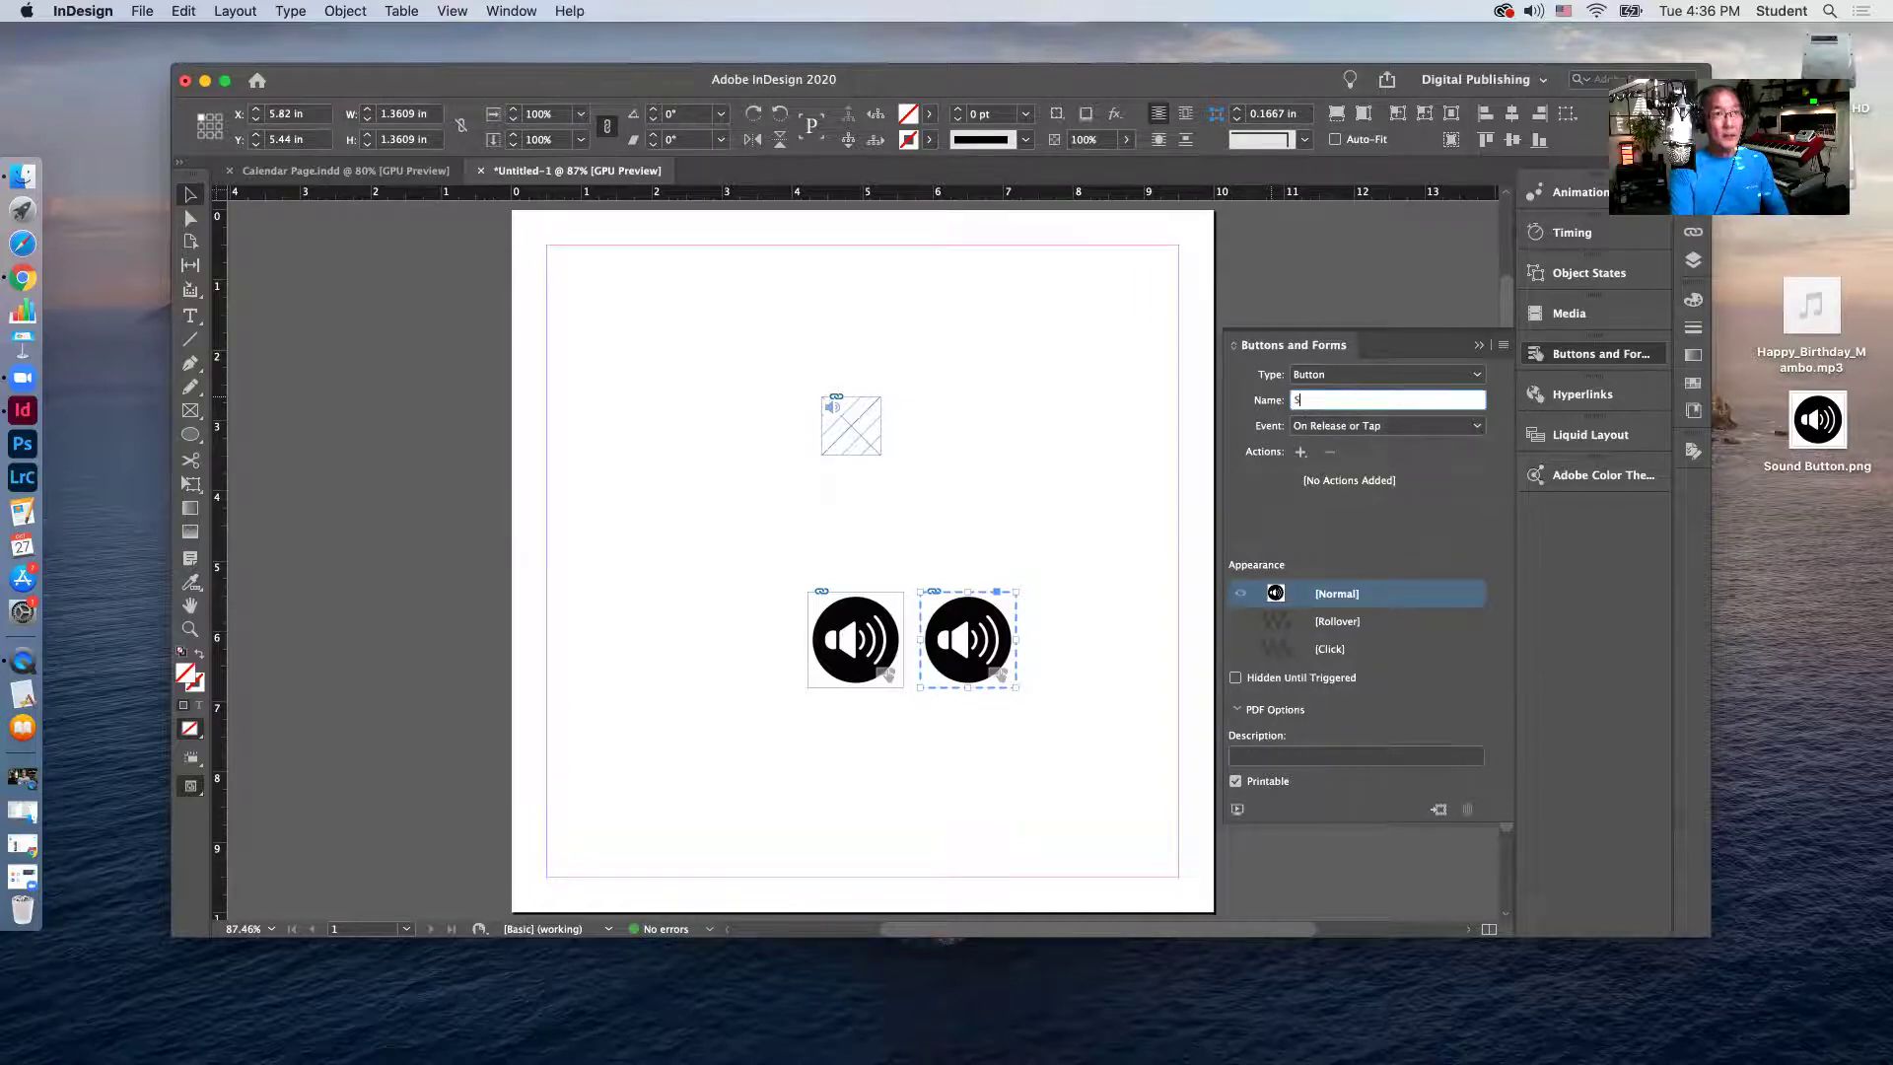
text(top Bu)
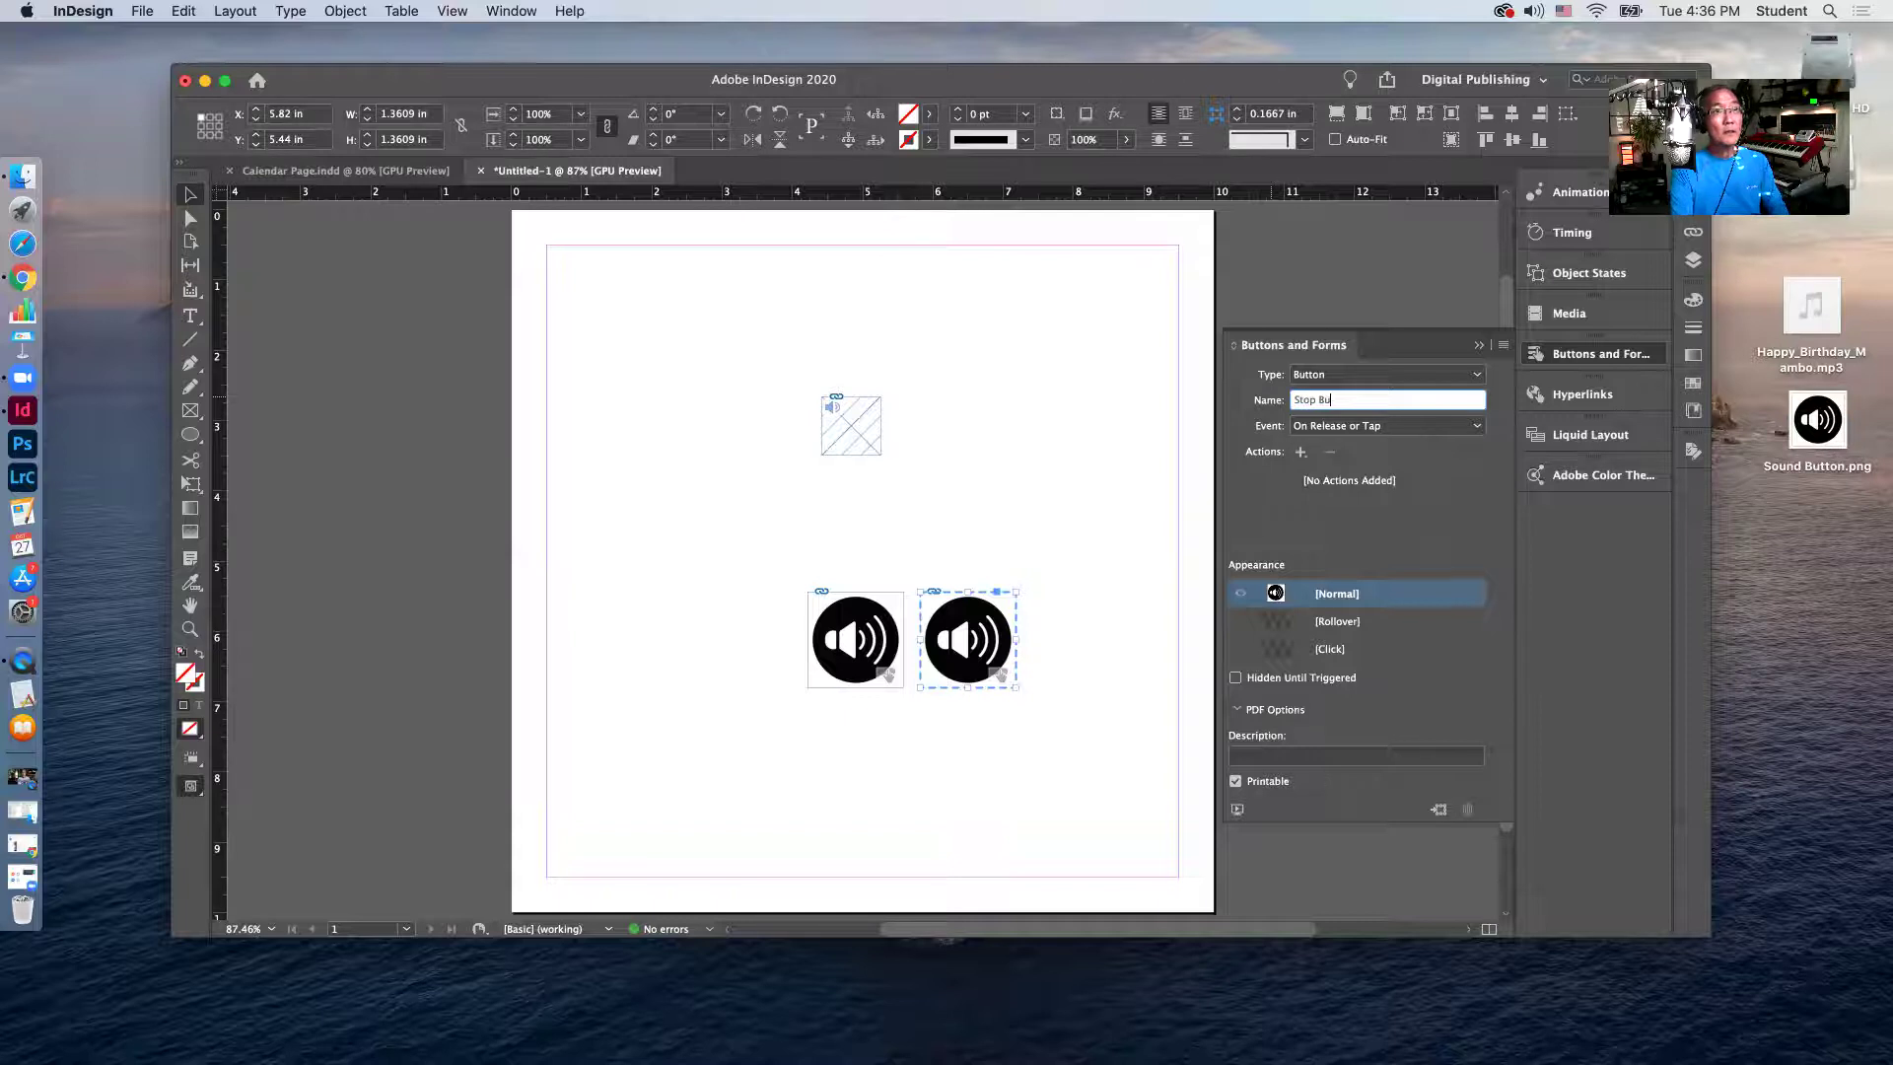
text(tton)
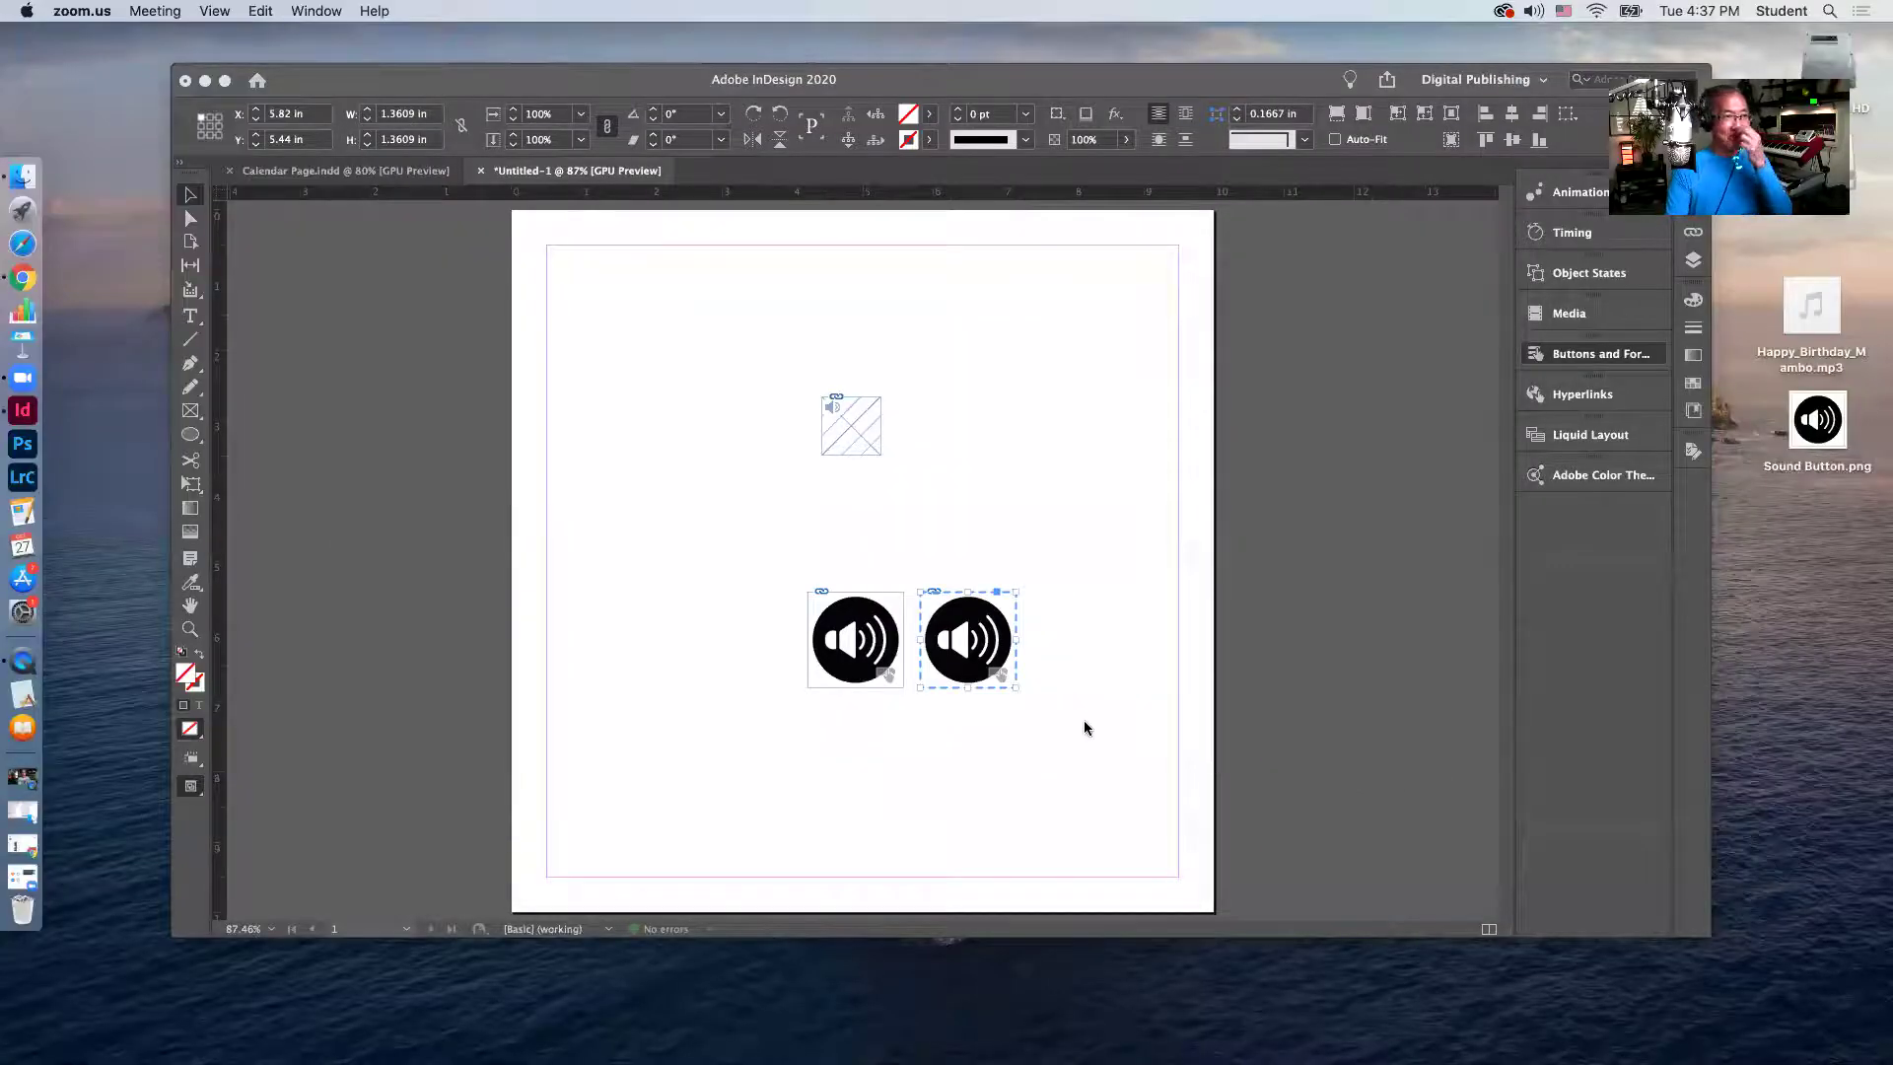
Add a Sound action for Happy_Birthday_Mambo.mp3 to the Stop Button and set its option to Stop.
click(1597, 357)
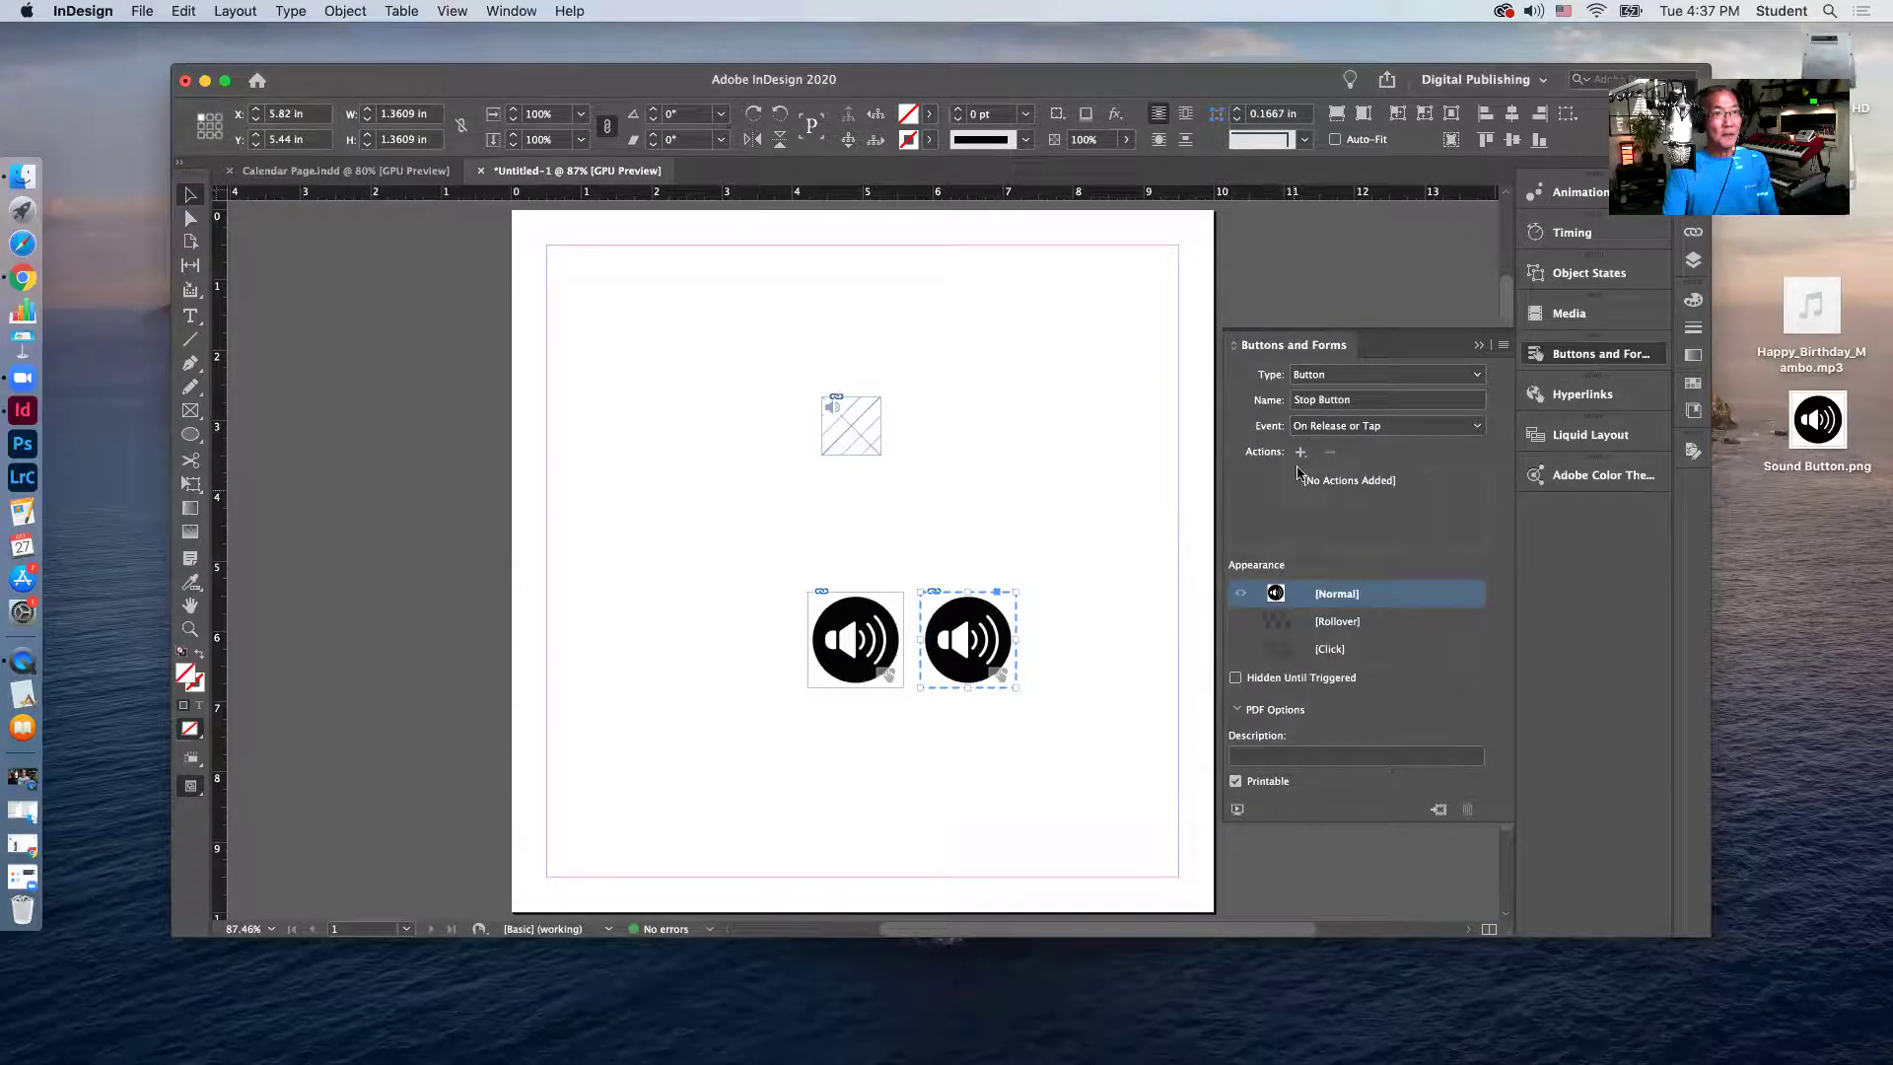
click(1301, 452)
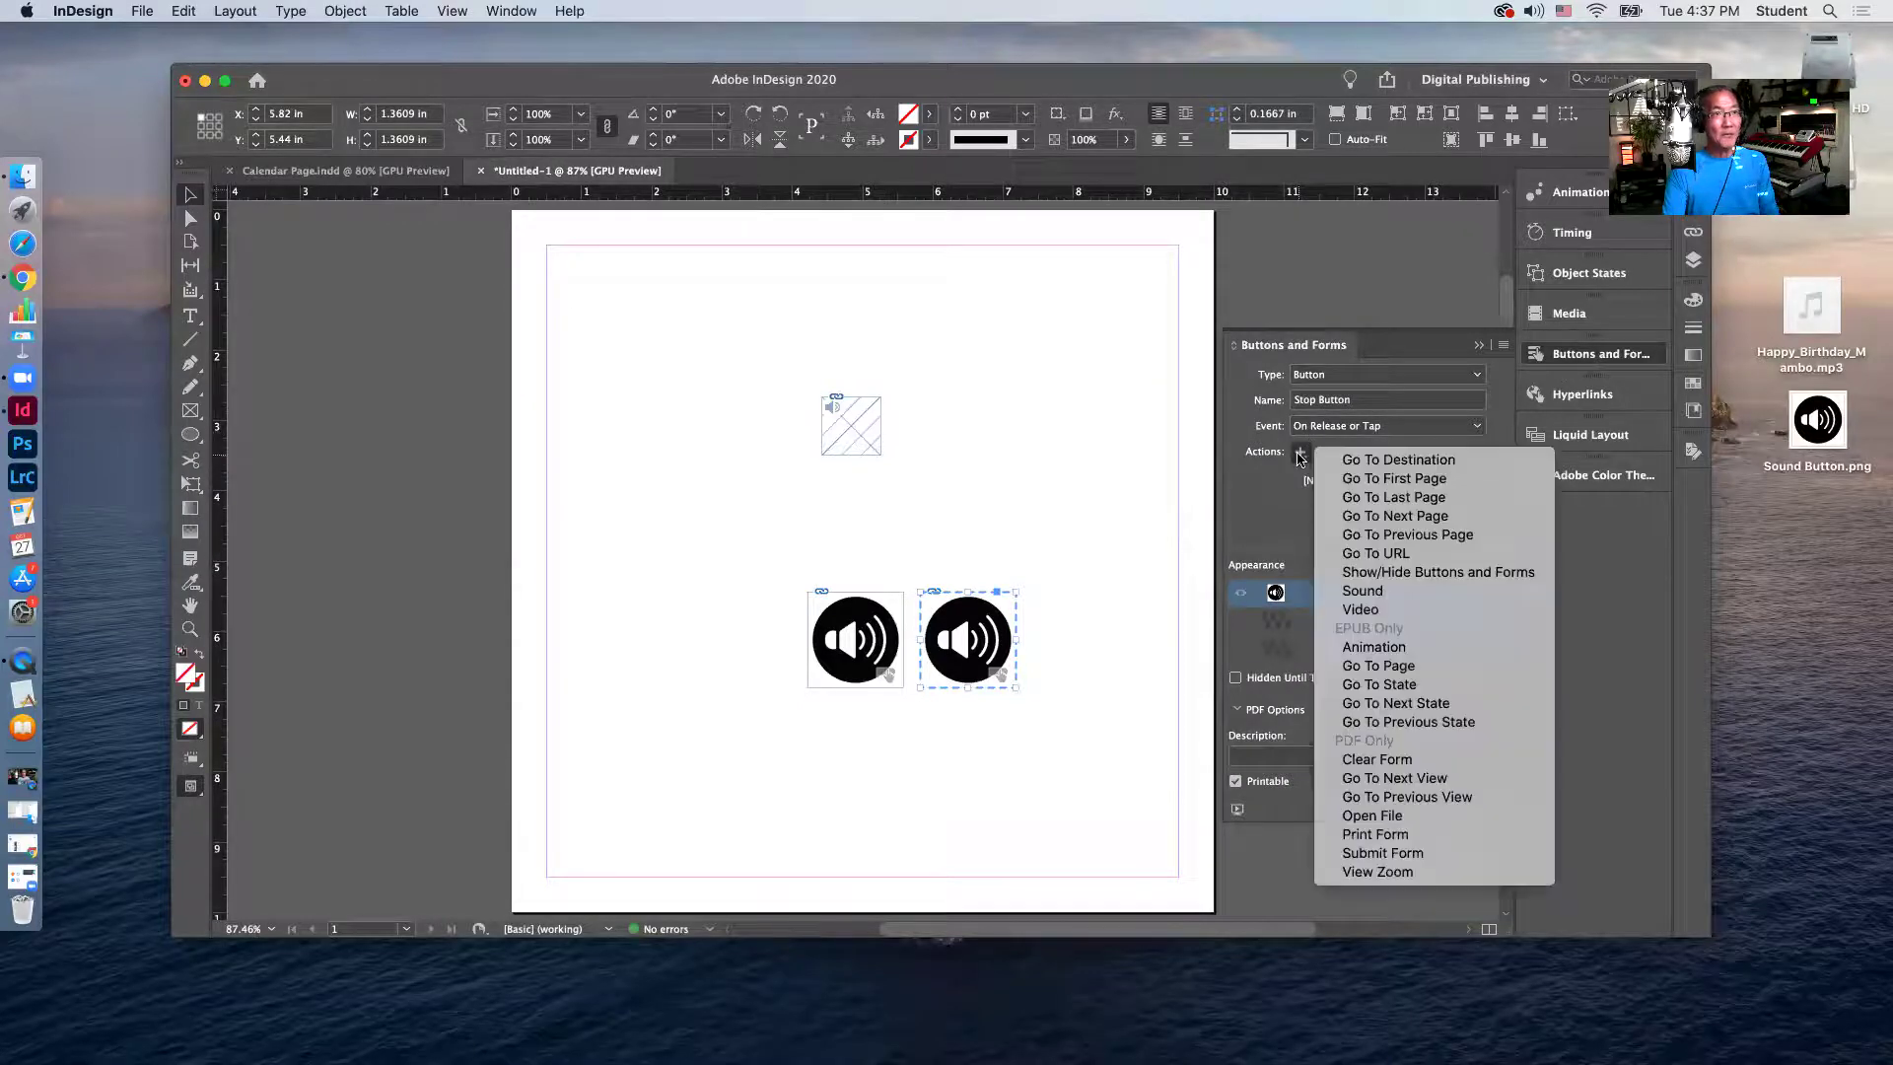
click(1366, 591)
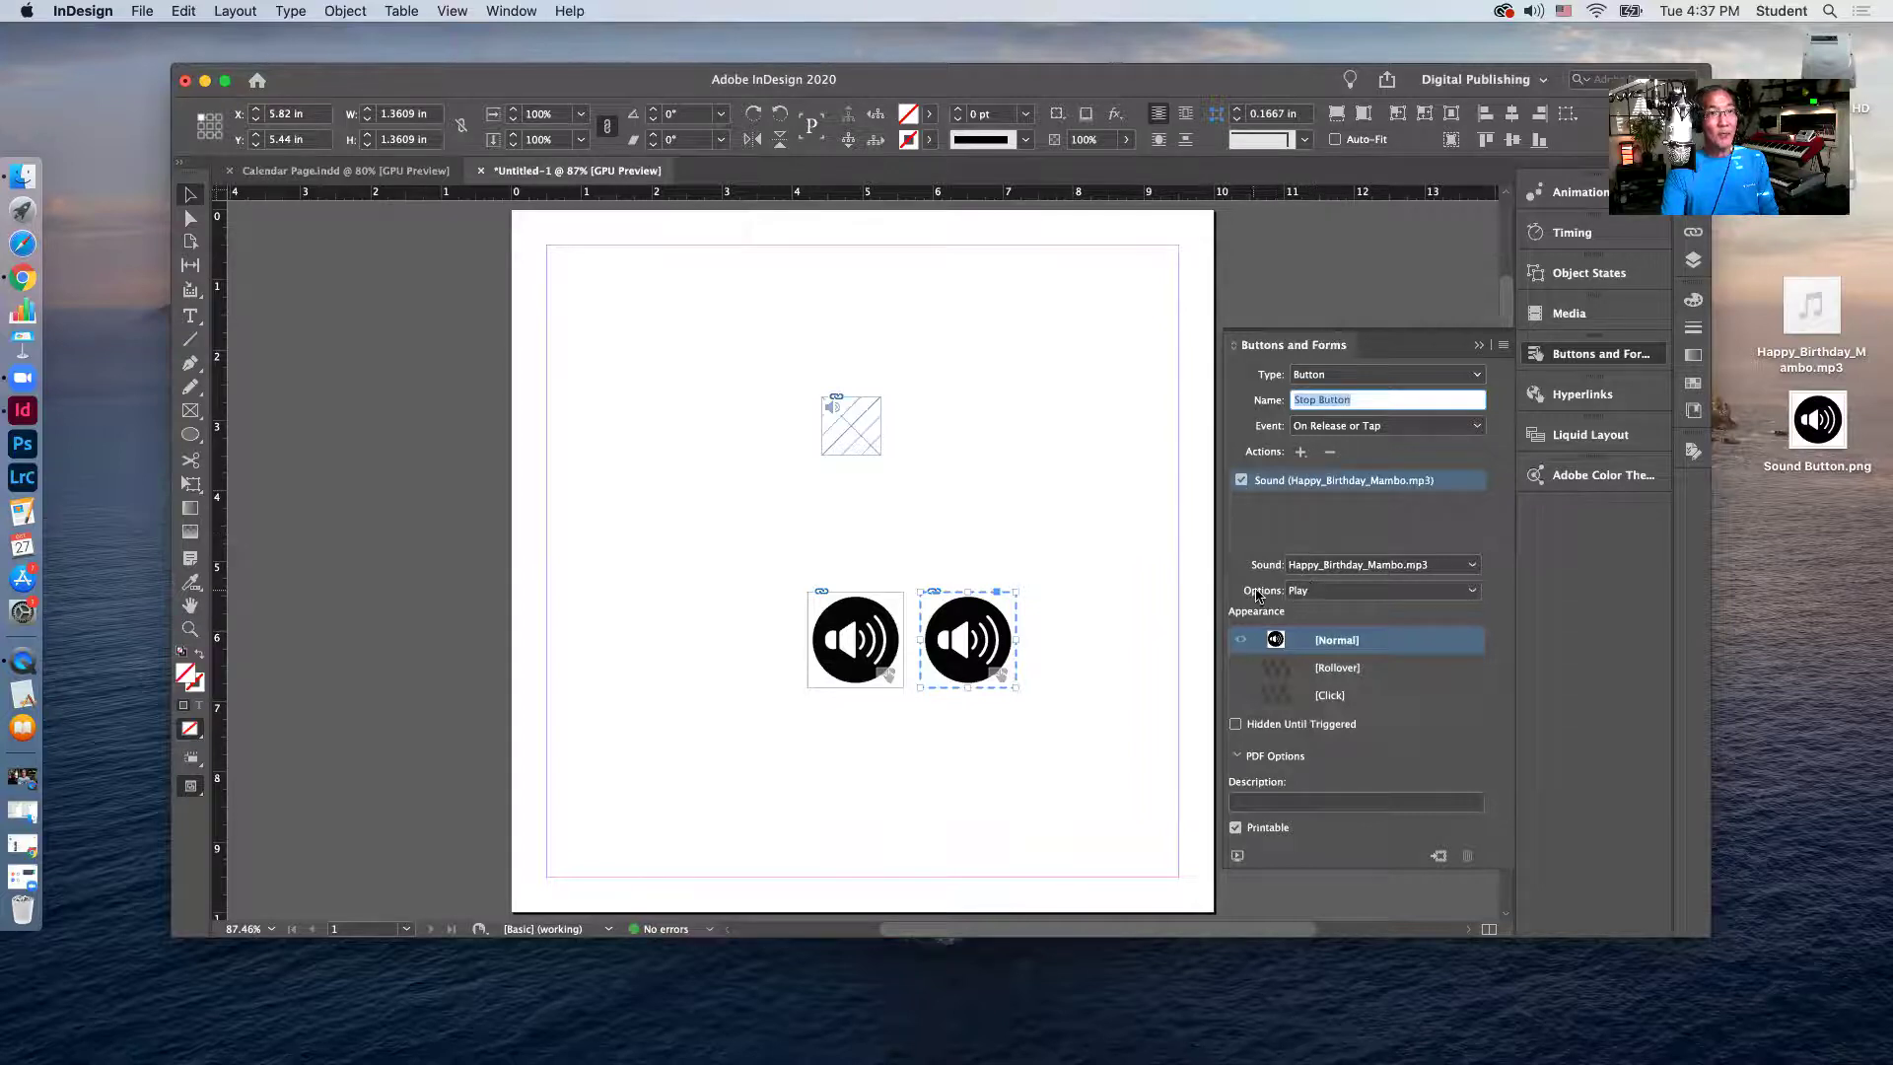
click(1462, 595)
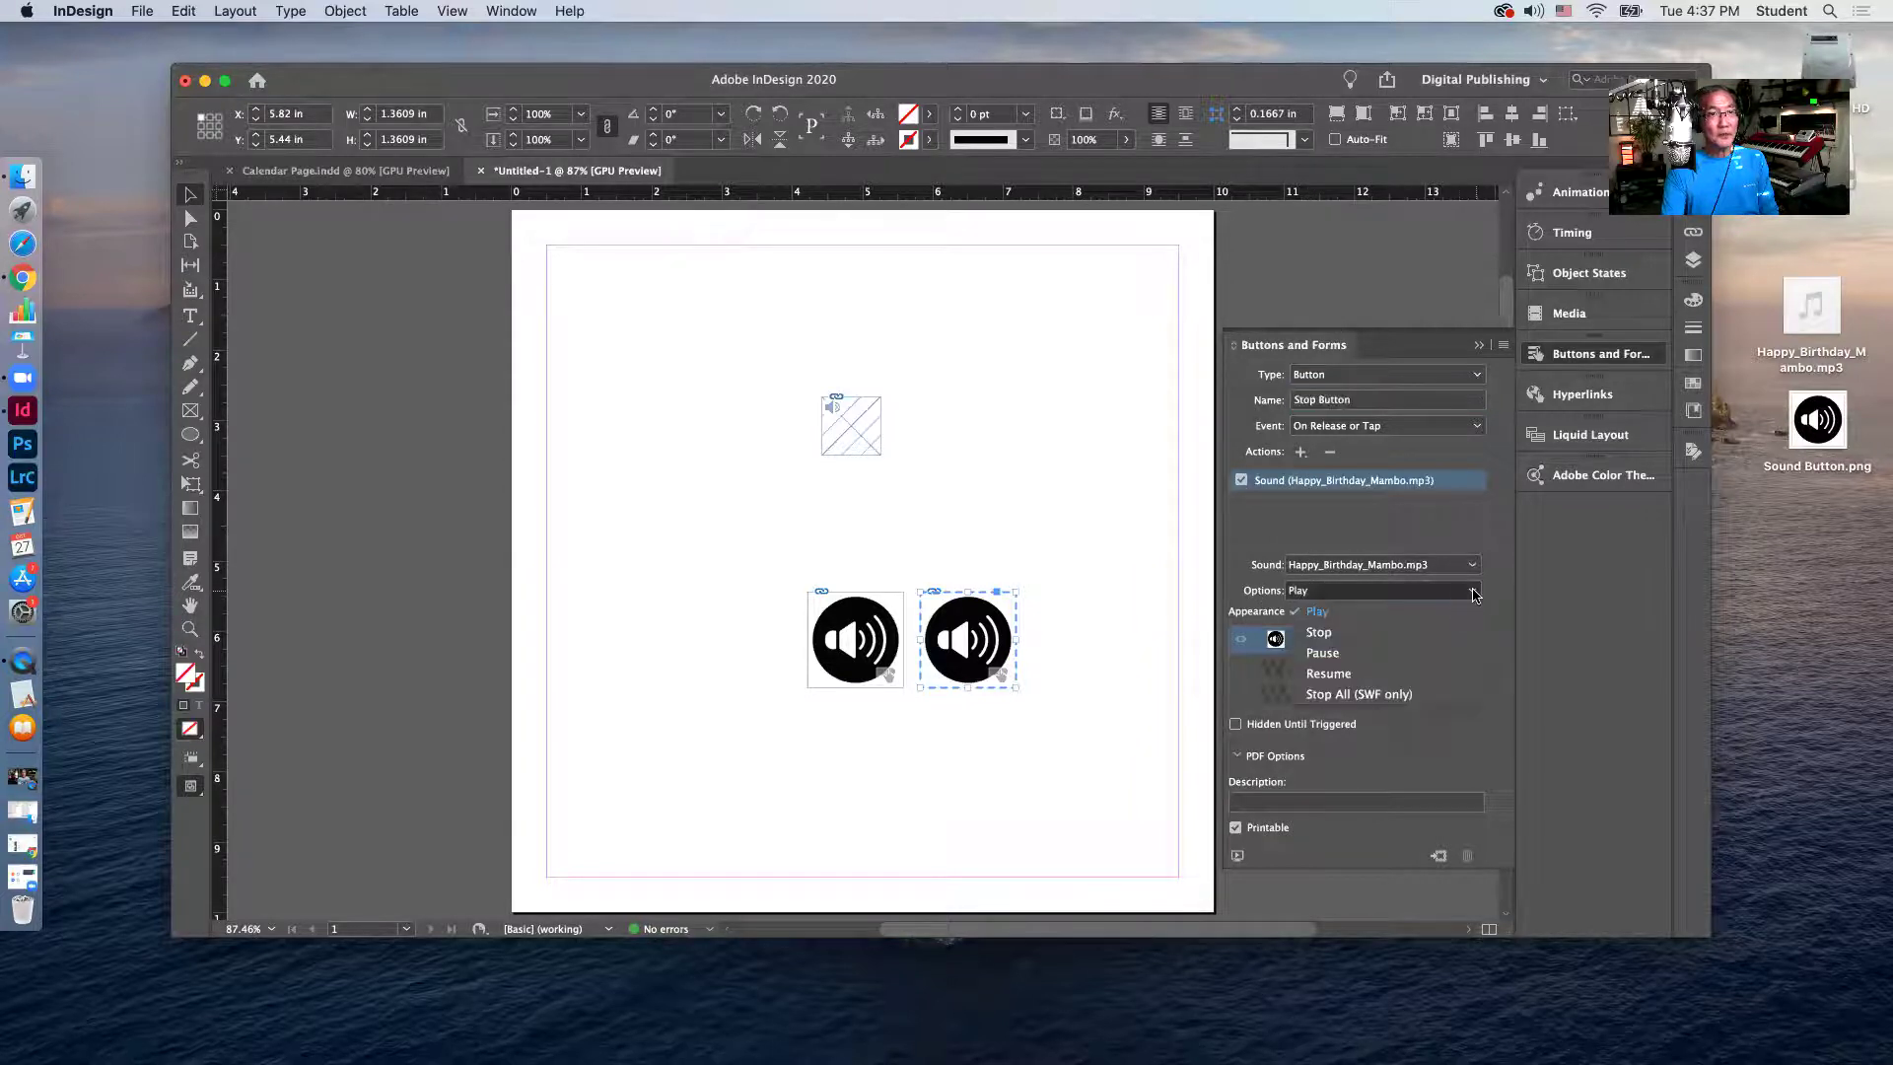
click(1321, 634)
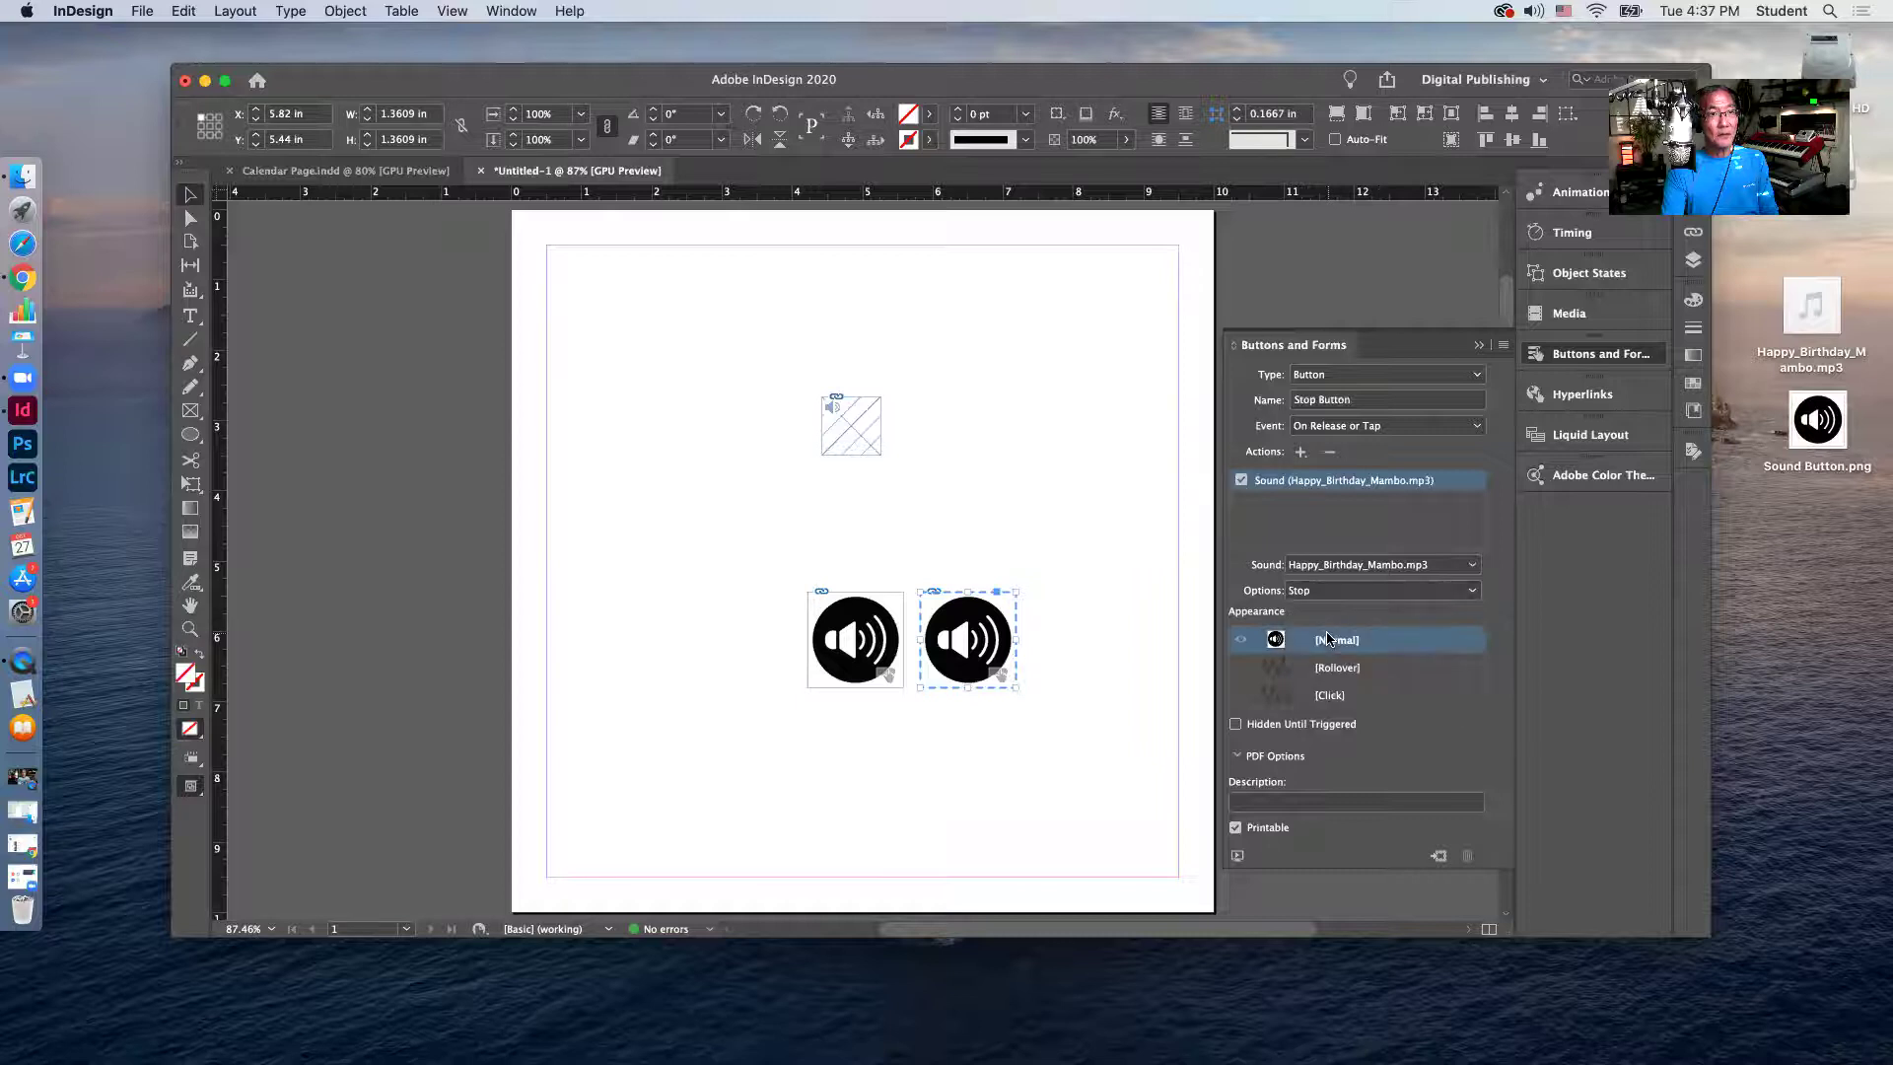
Add a Show/Hide Buttons and Forms action to the Stop Button, and make the Play Butoon's Show/Hide action hide Play Butoon and show Stop Button.
click(1300, 453)
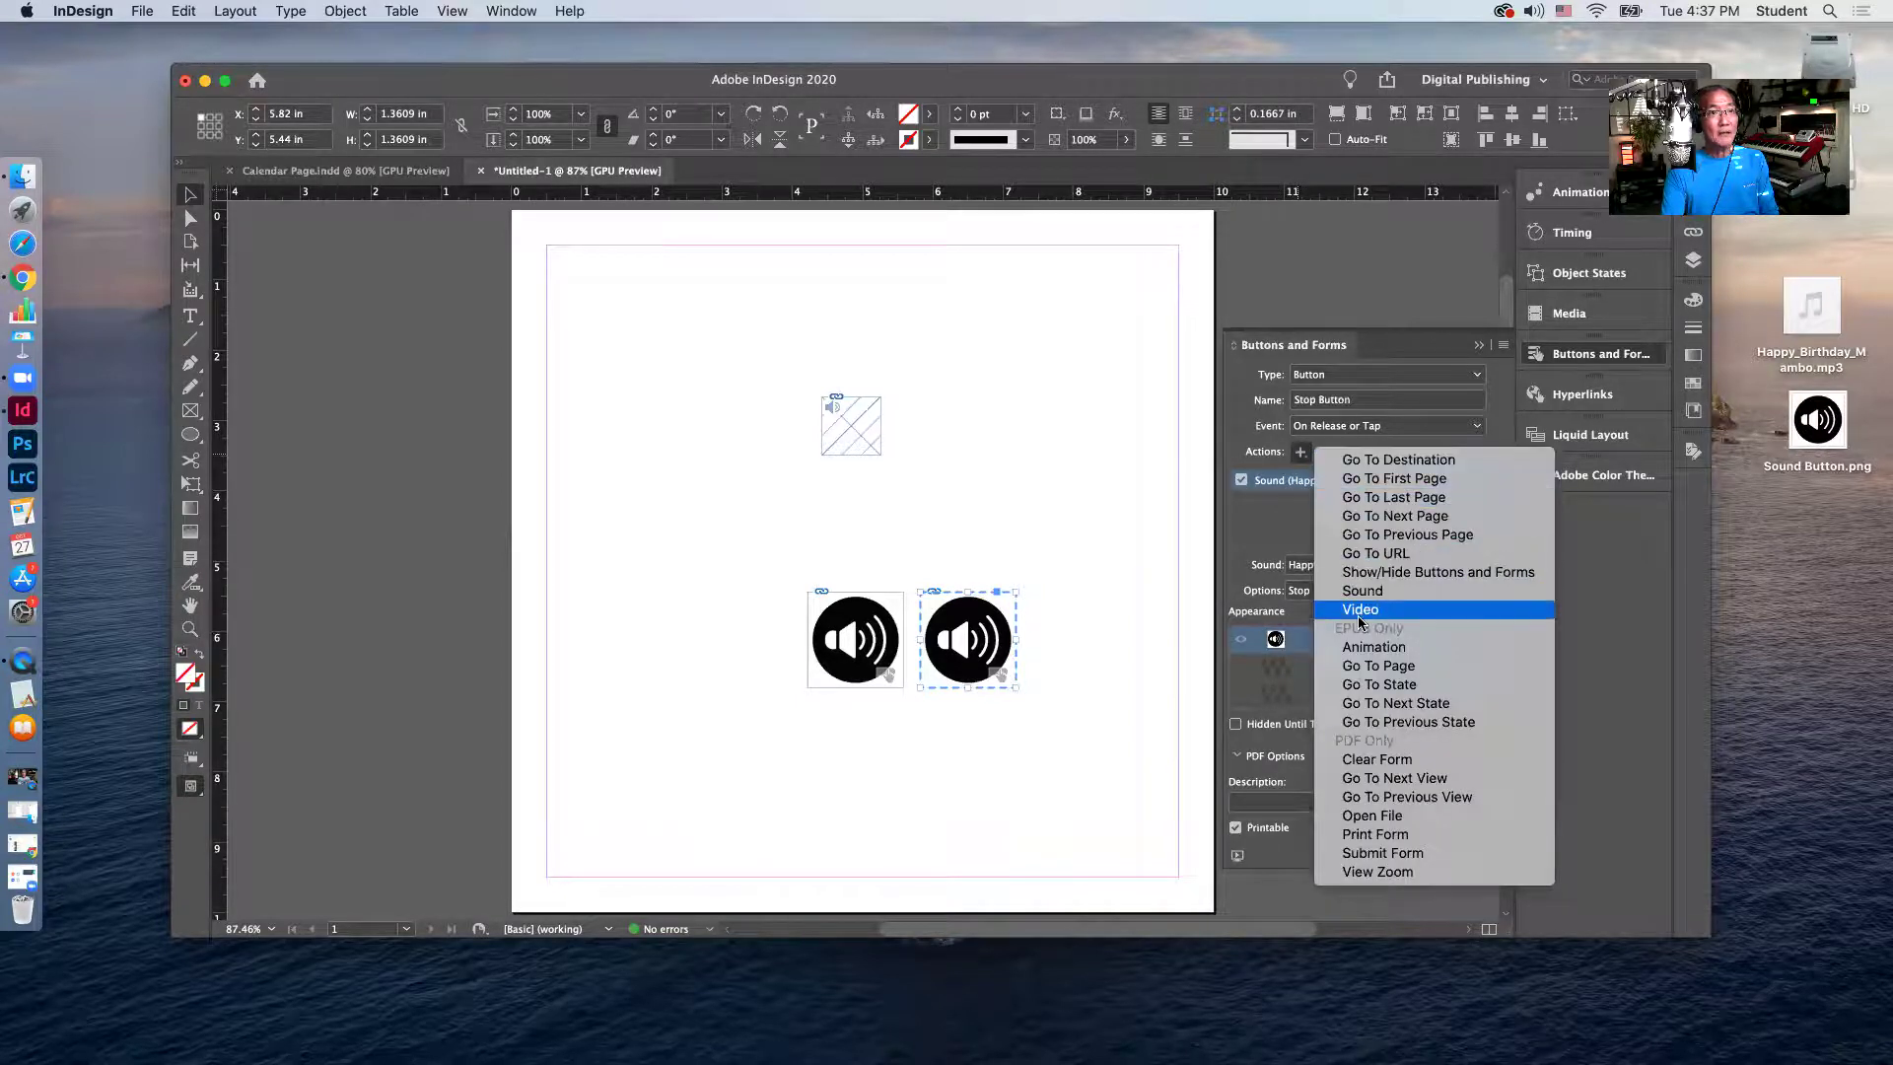
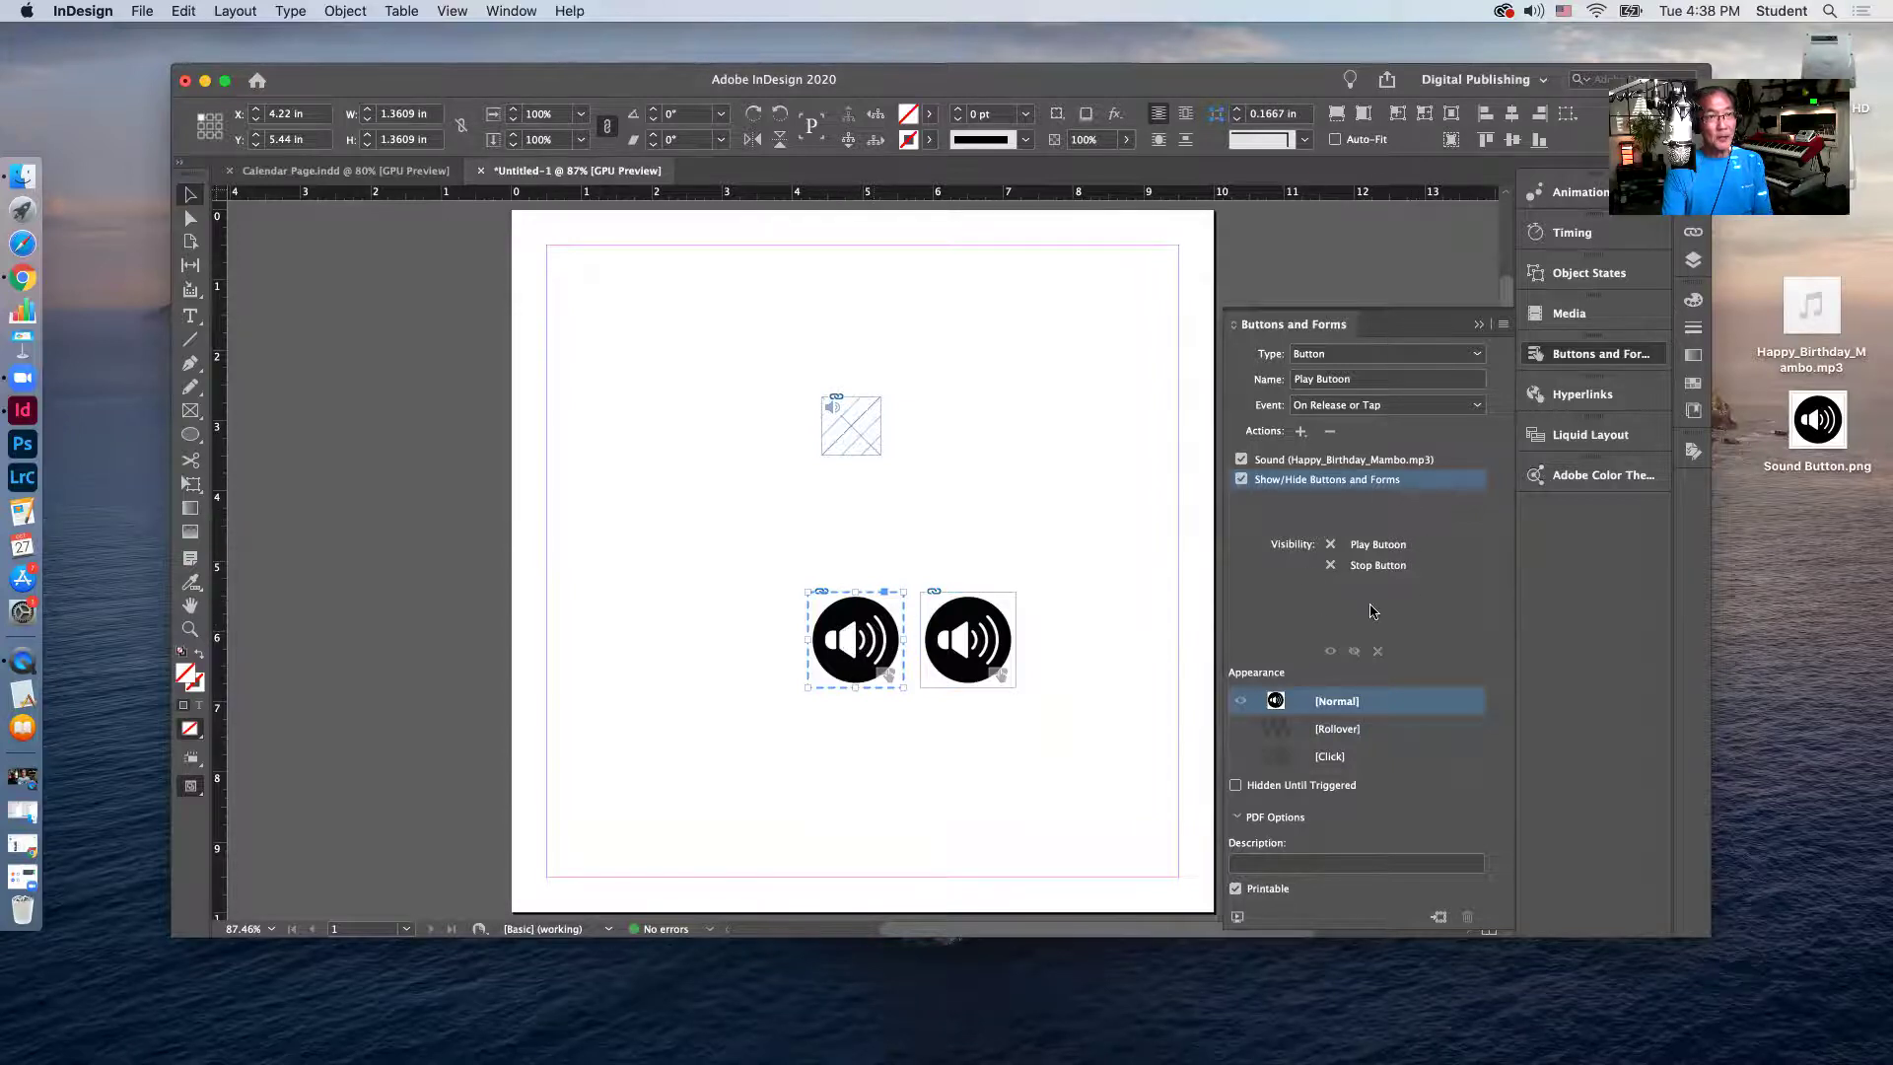
click(1331, 568)
click(1331, 567)
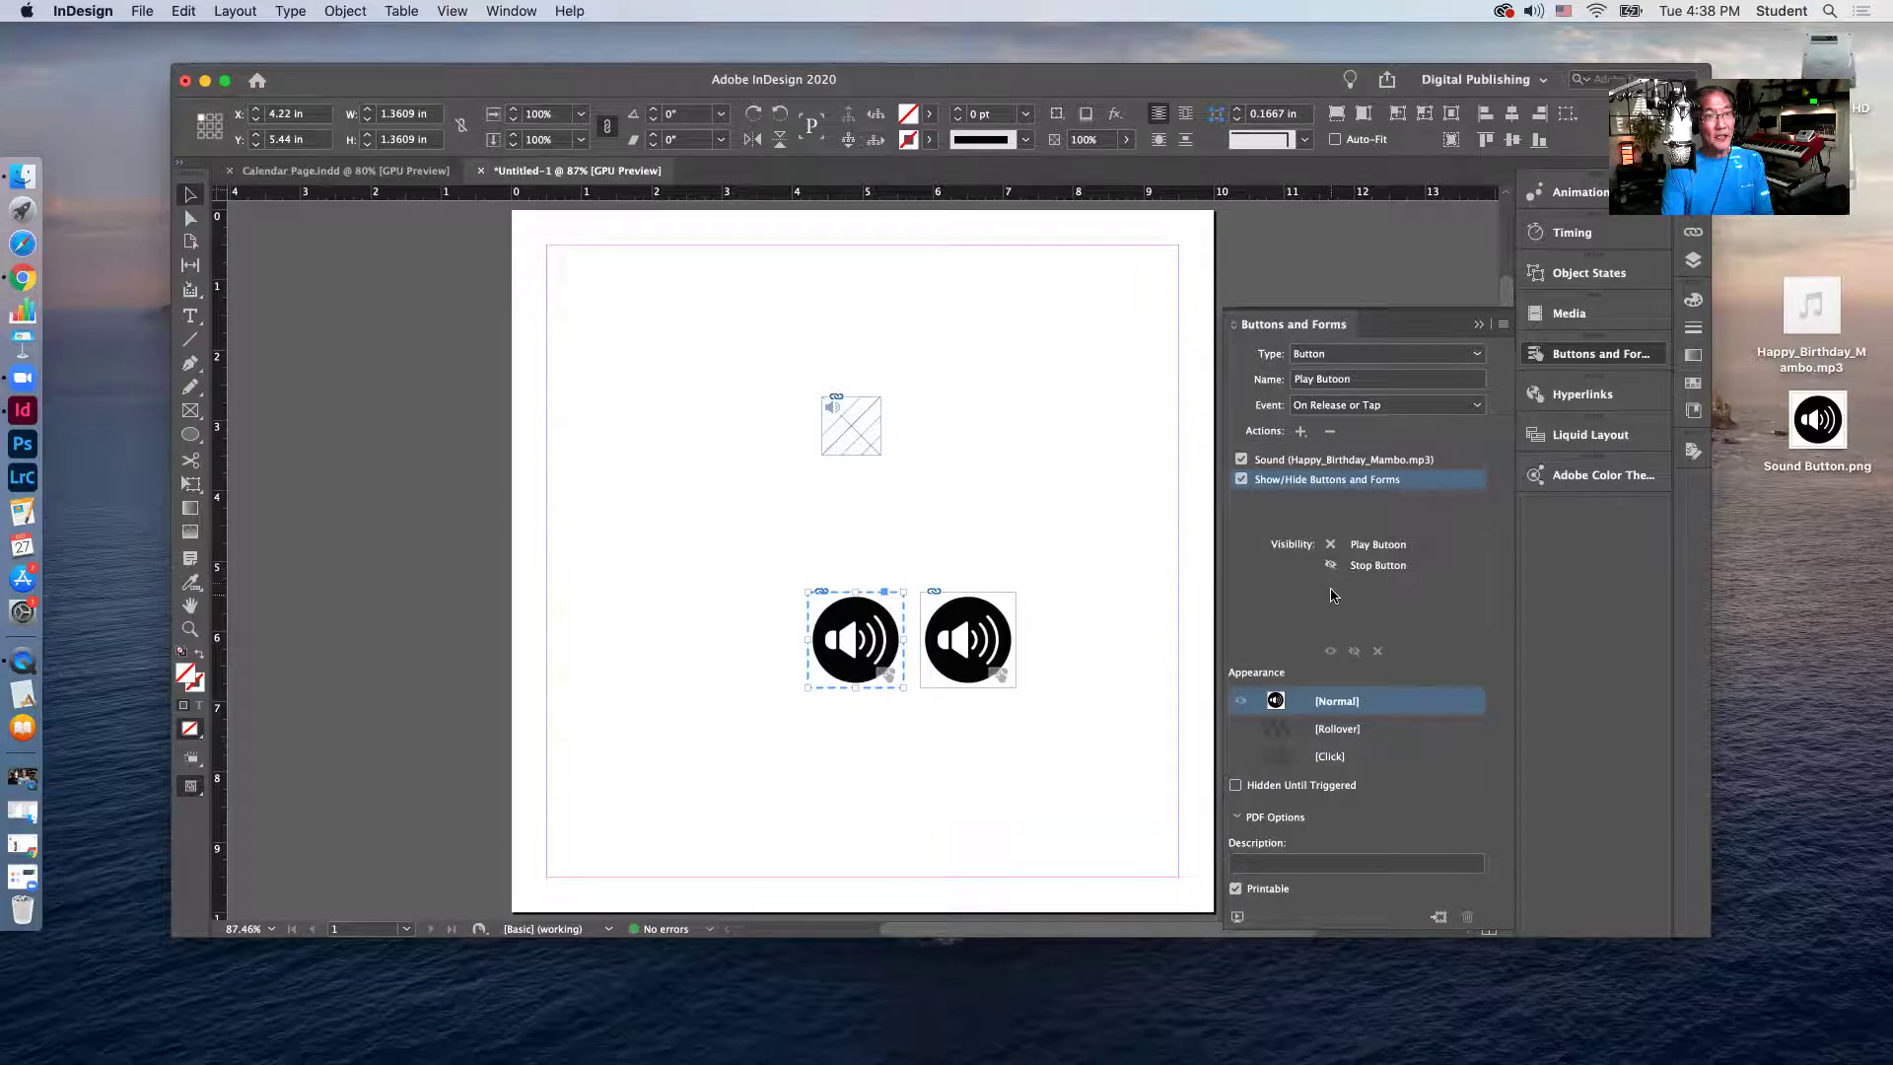
click(1328, 569)
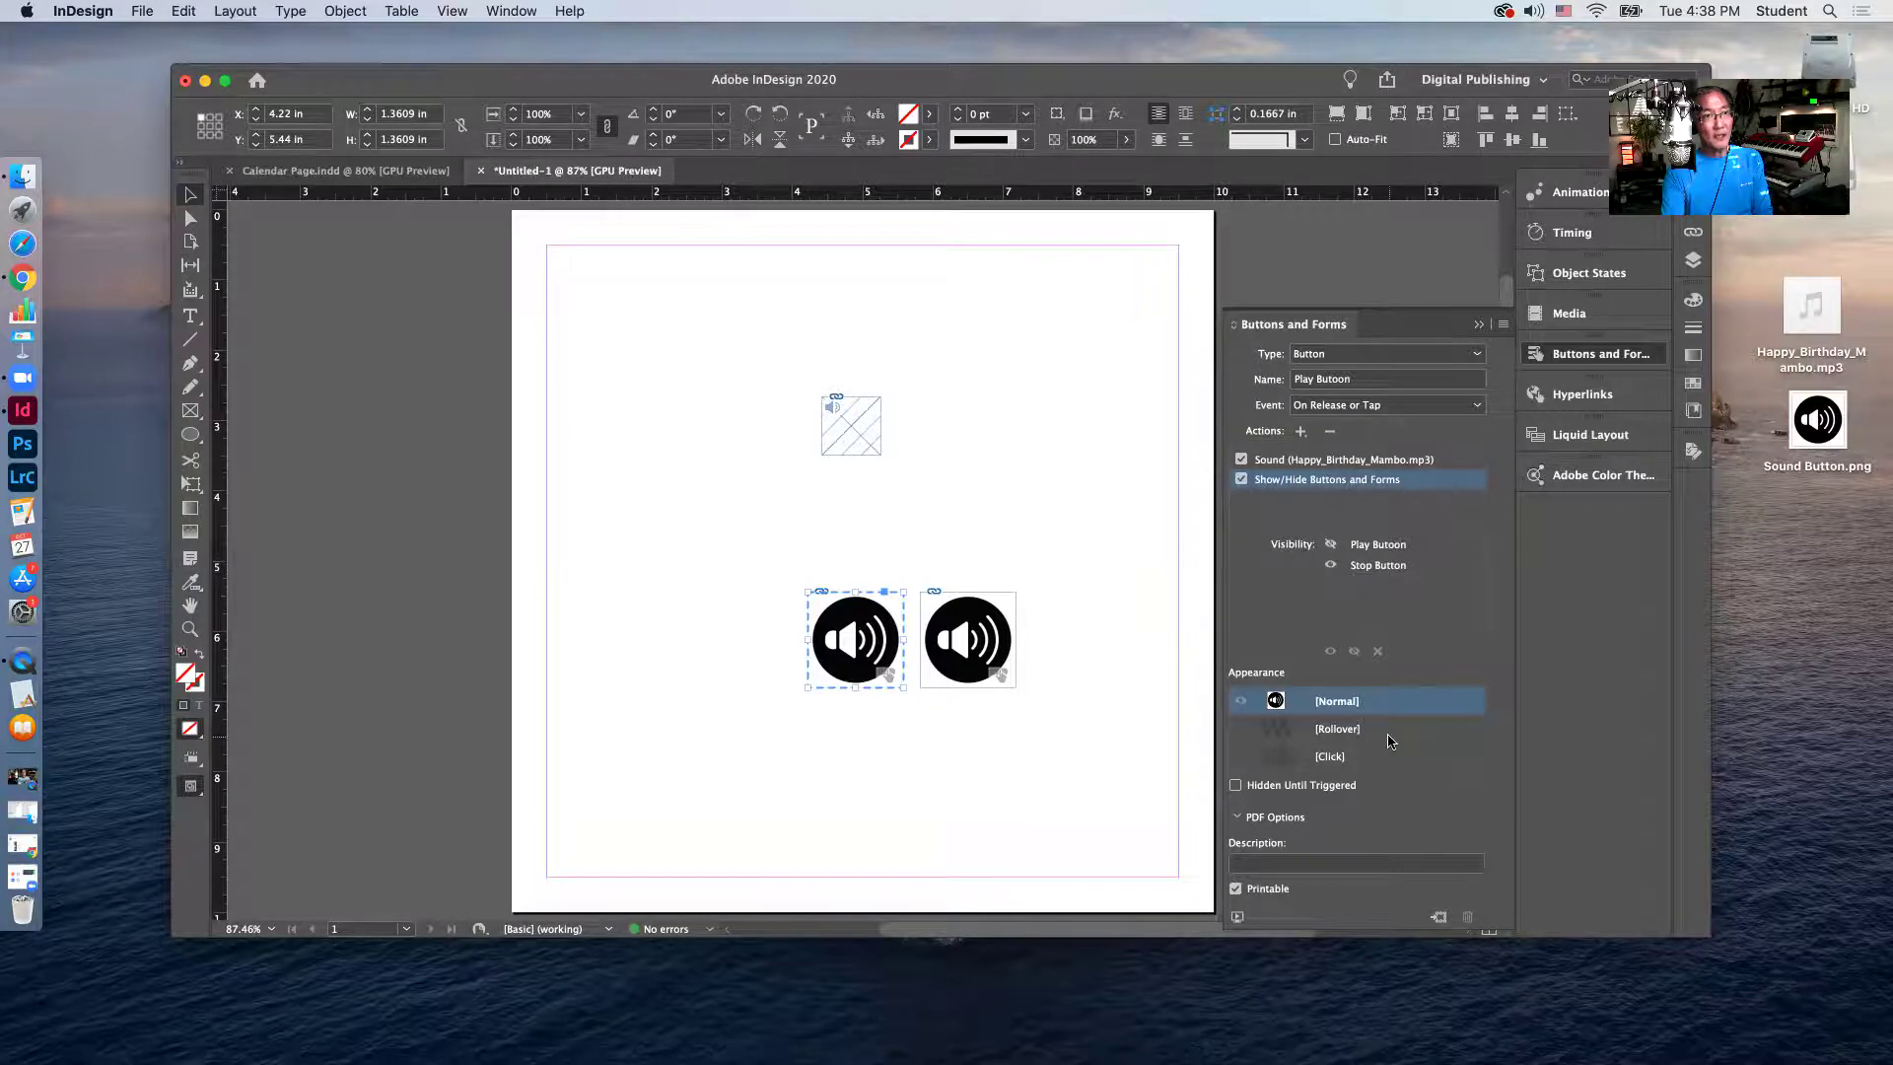
click(1330, 543)
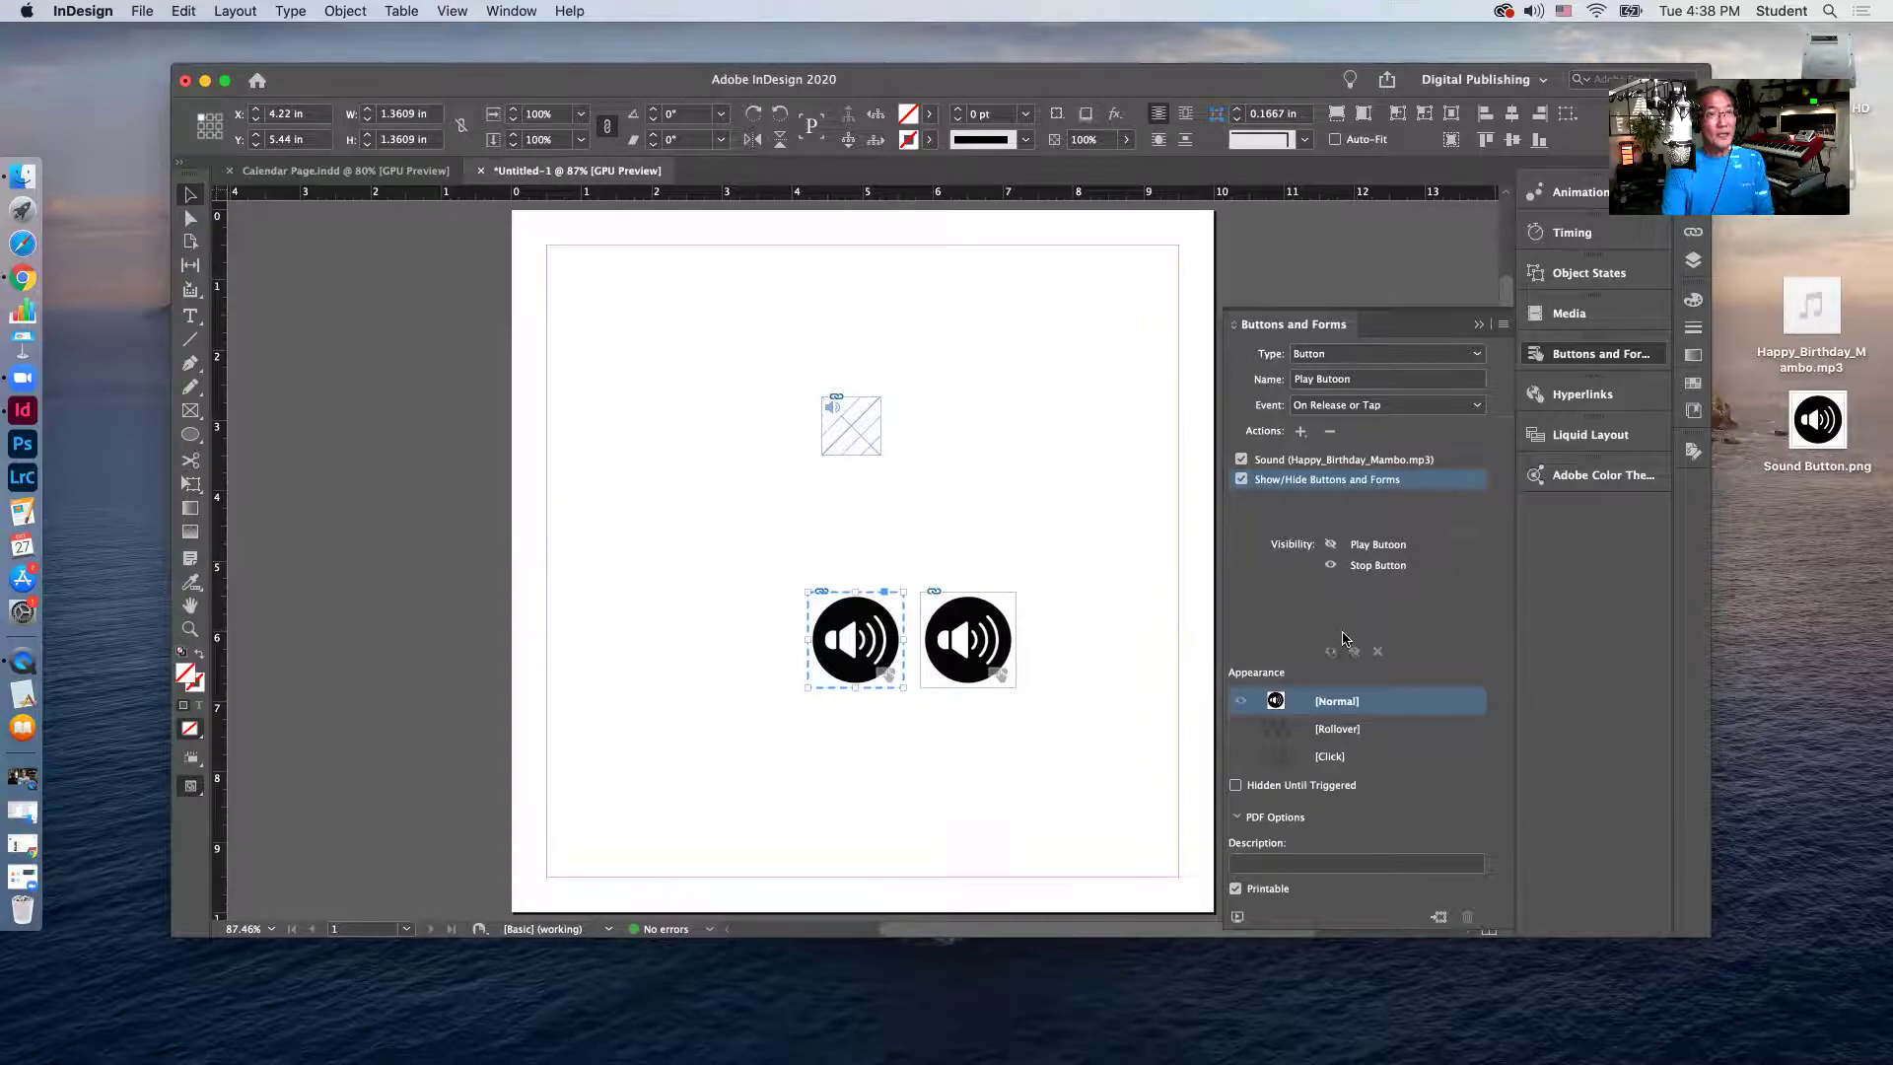
Set the Stop Button's Show/Hide Buttons and Forms action to show Play Butoon and hide Stop Button.
shift+click(1007, 623)
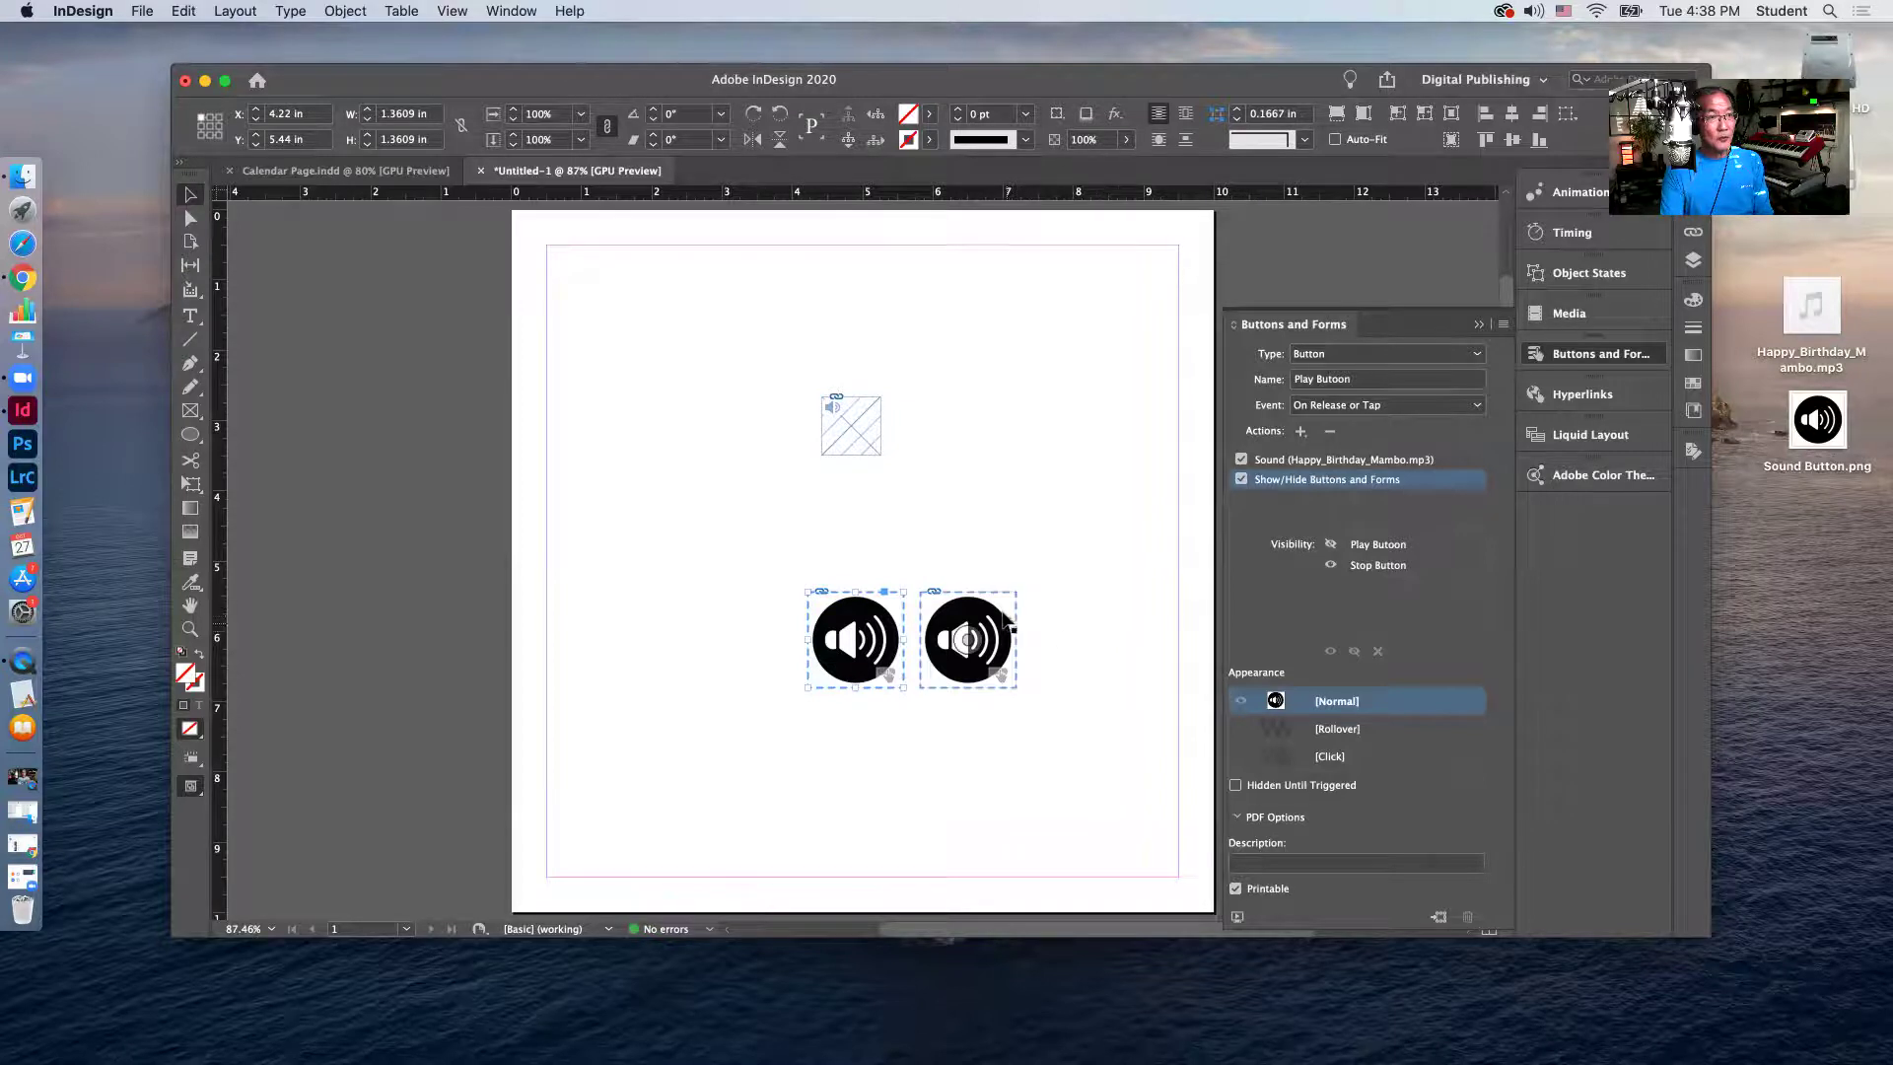
click(1004, 619)
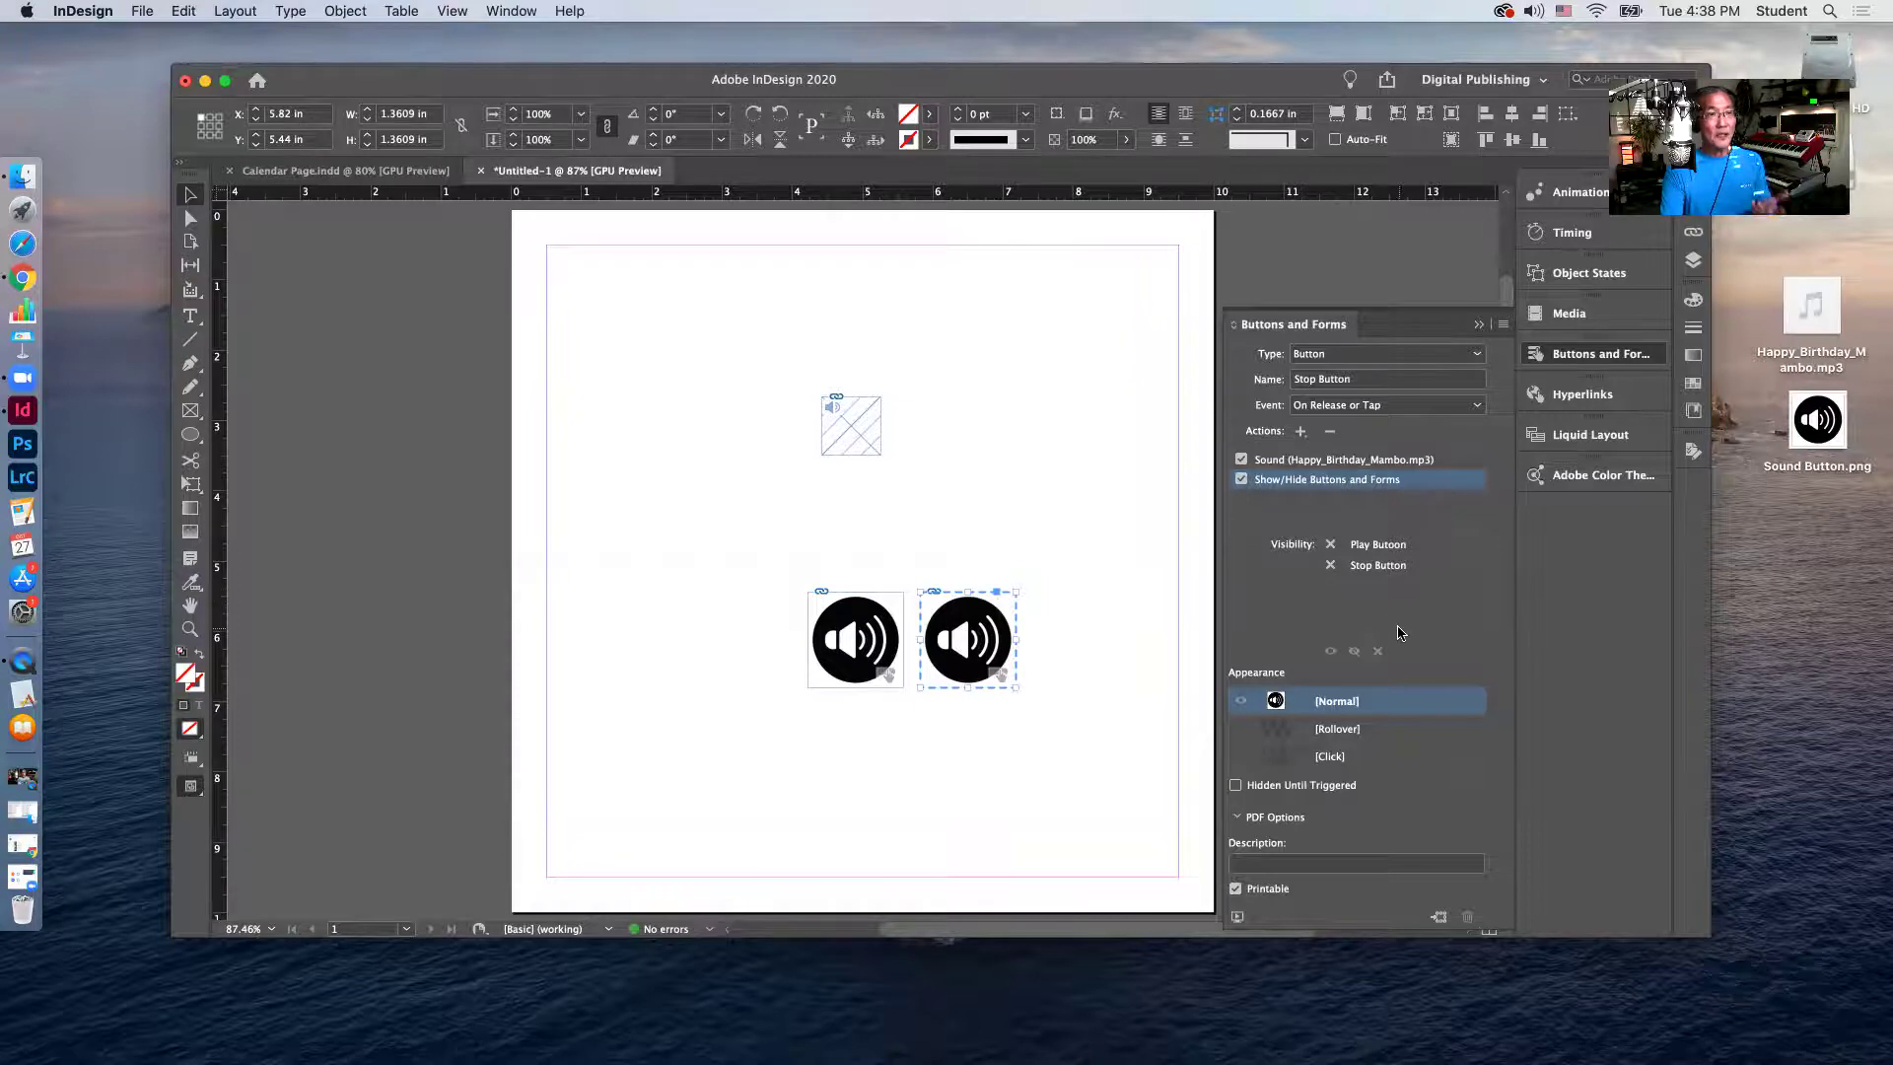
click(1330, 567)
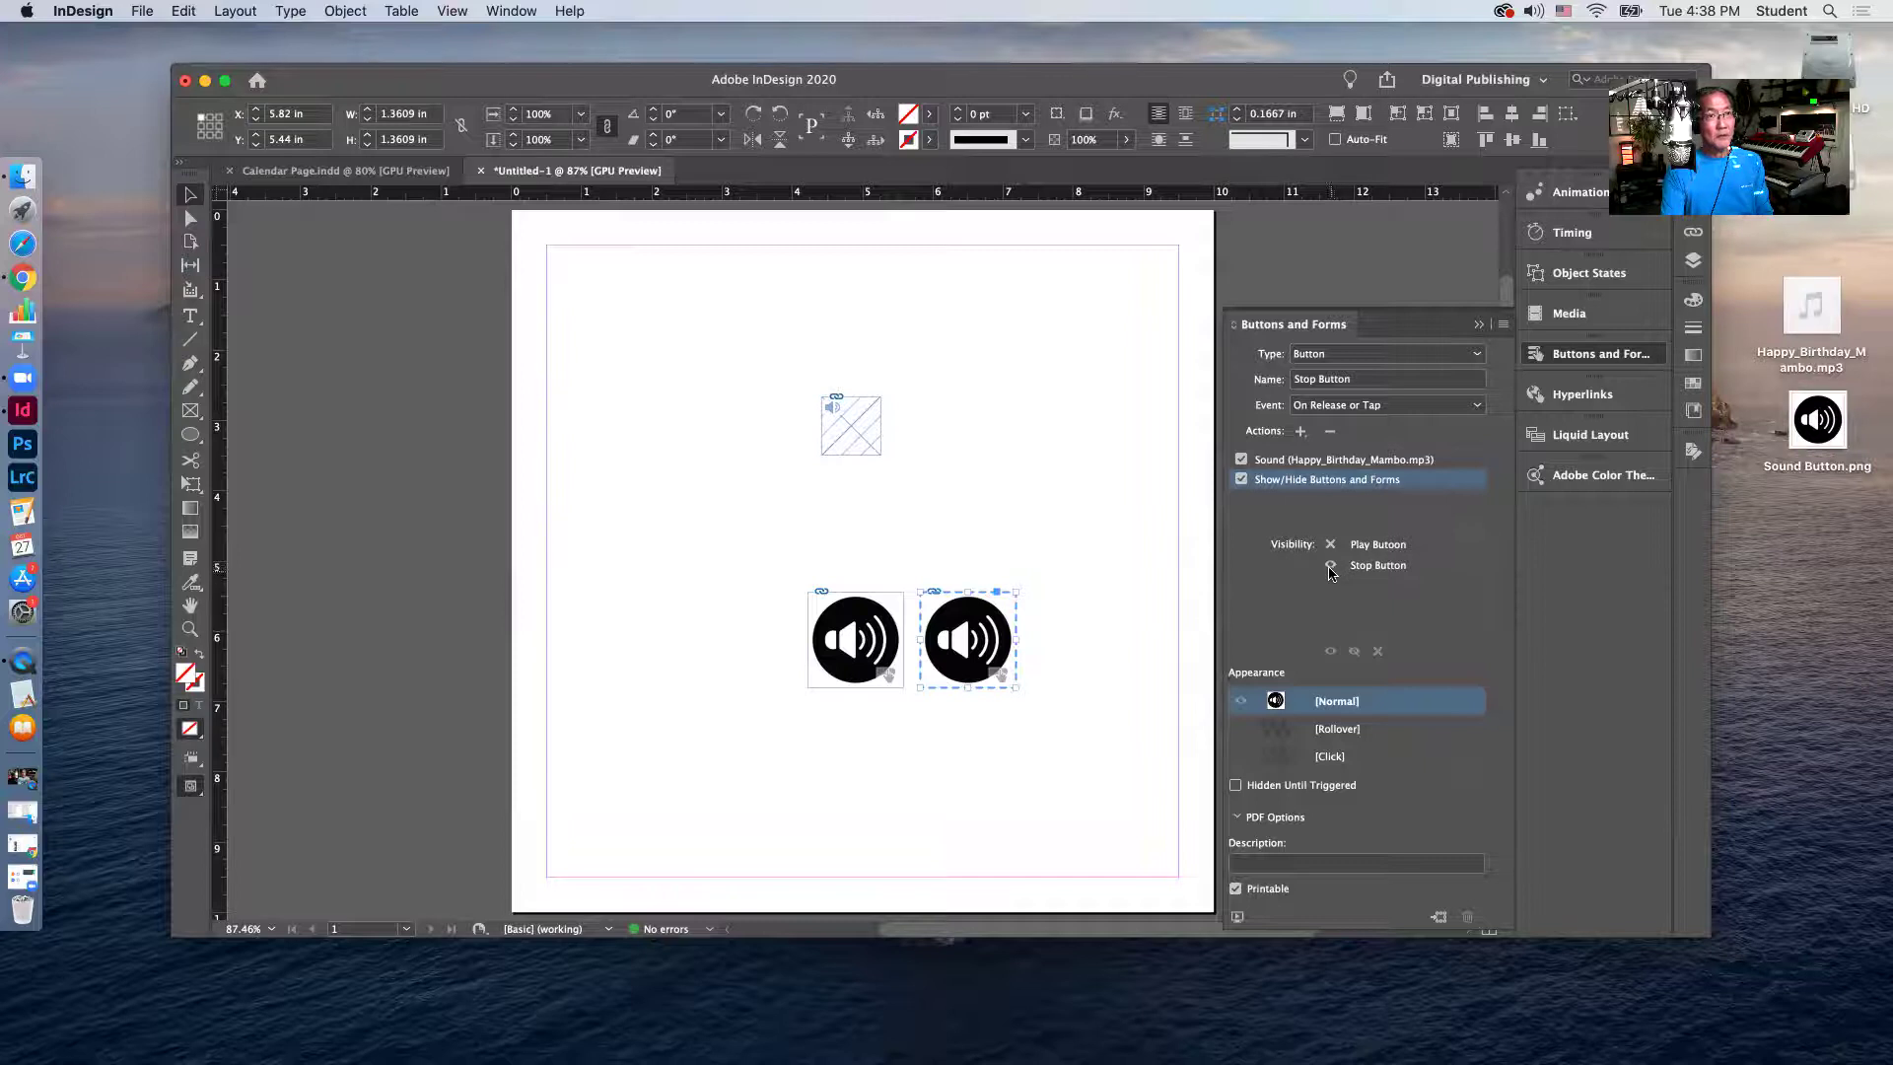
click(1330, 567)
click(1330, 546)
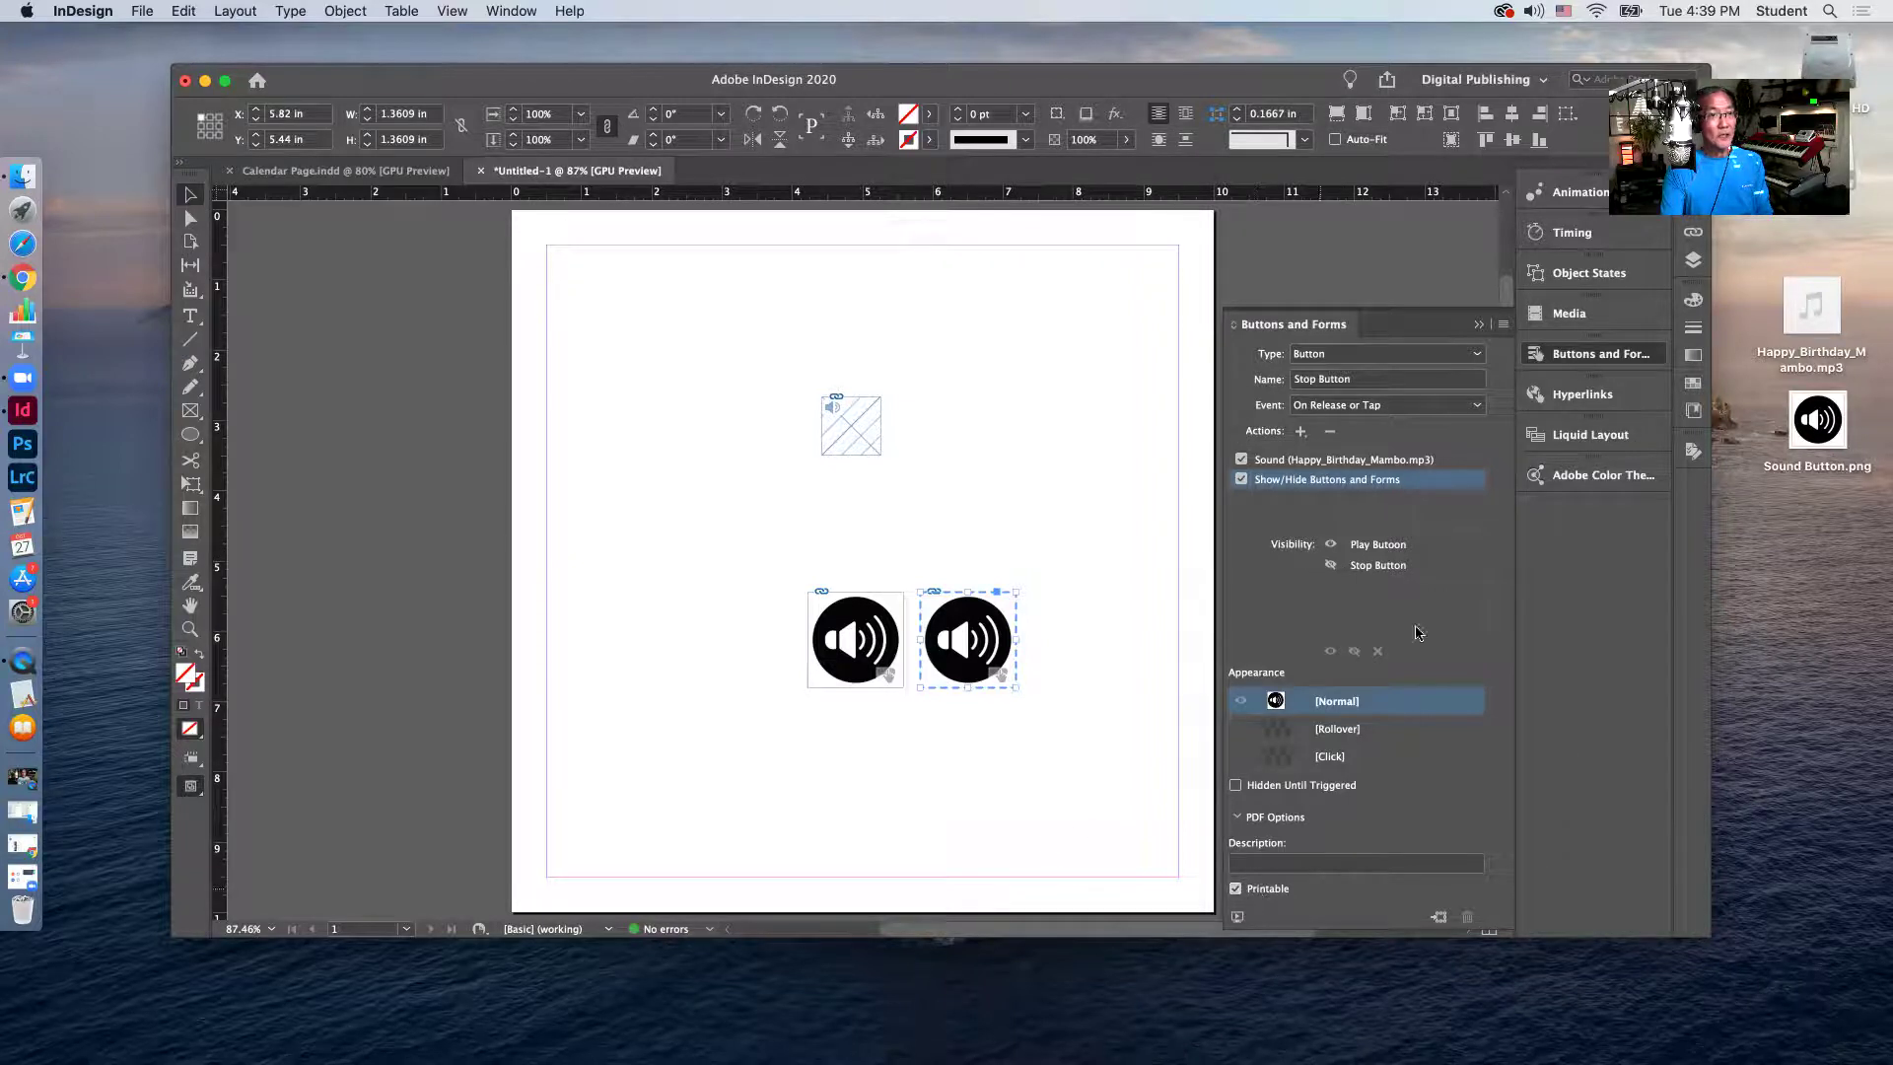
Preview the page's EPUB interactivity and test the play and stop buttons alternately, then close the preview.
click(1236, 918)
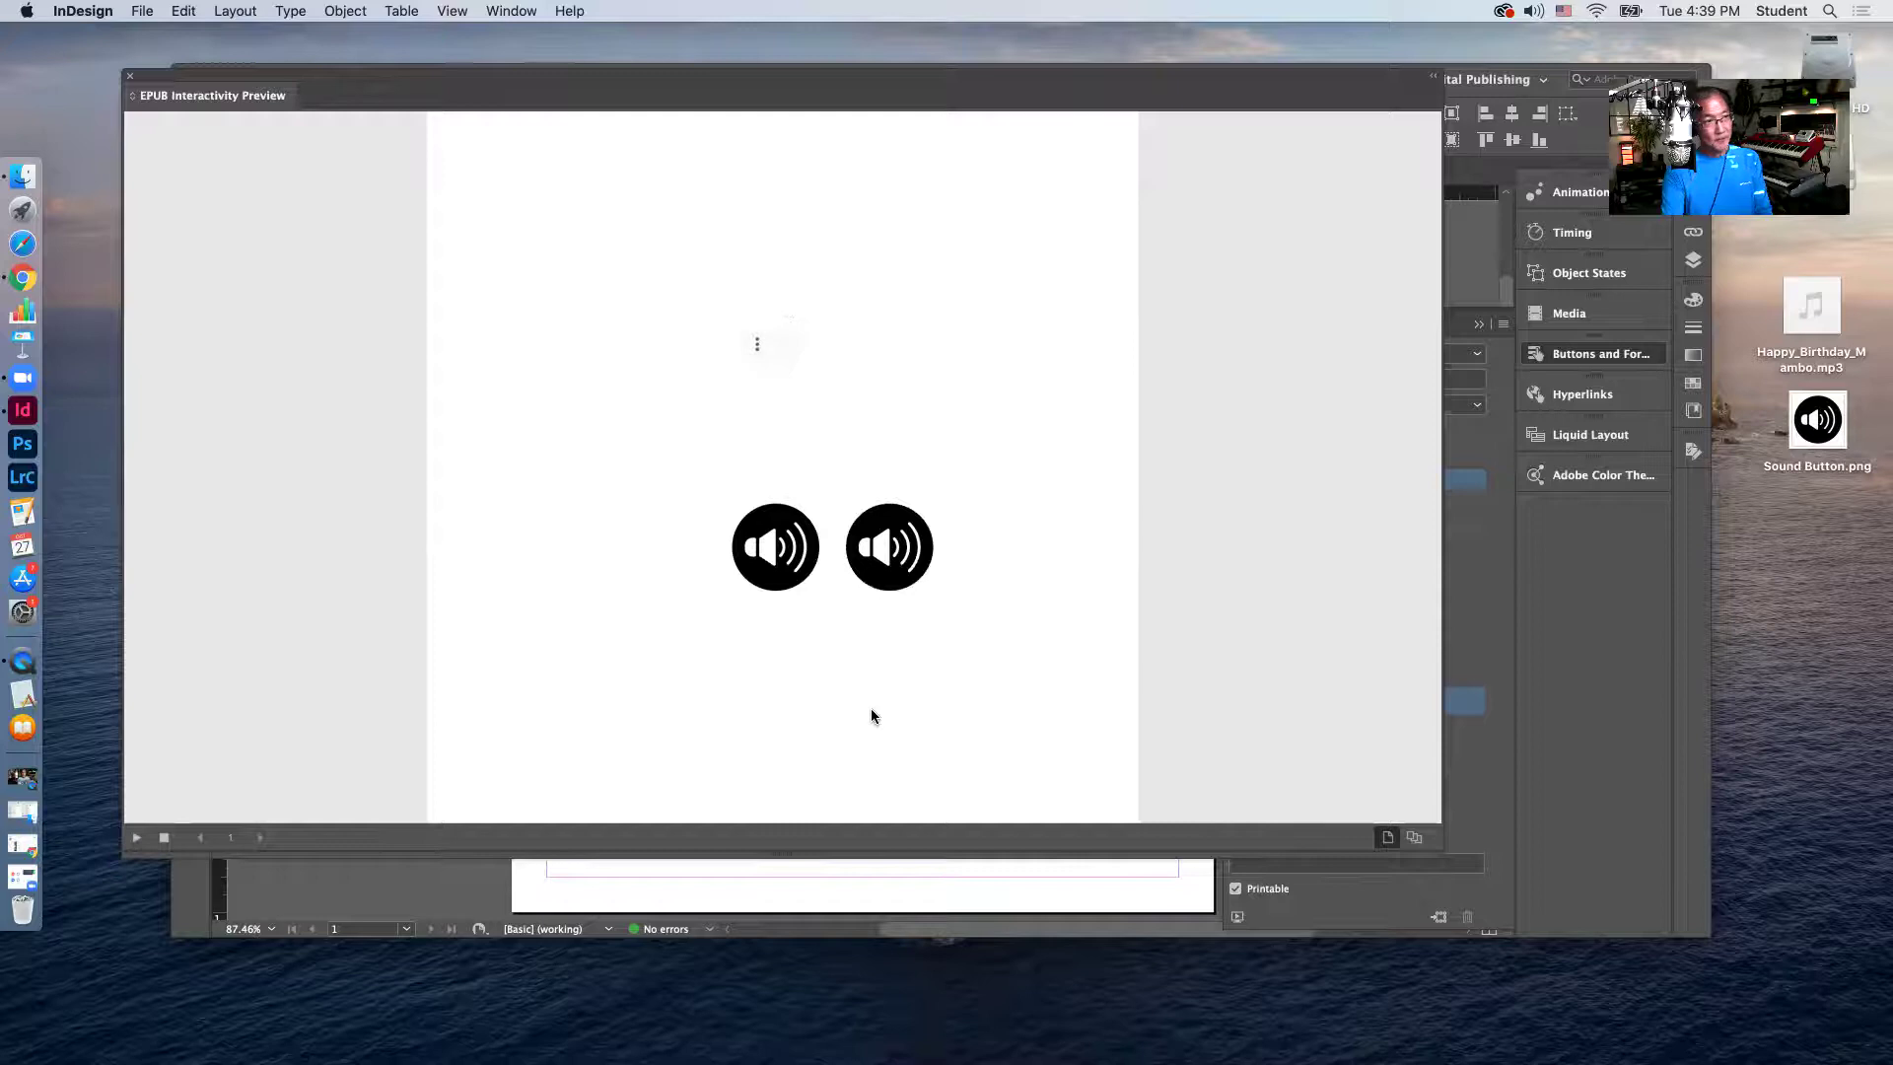
click(773, 556)
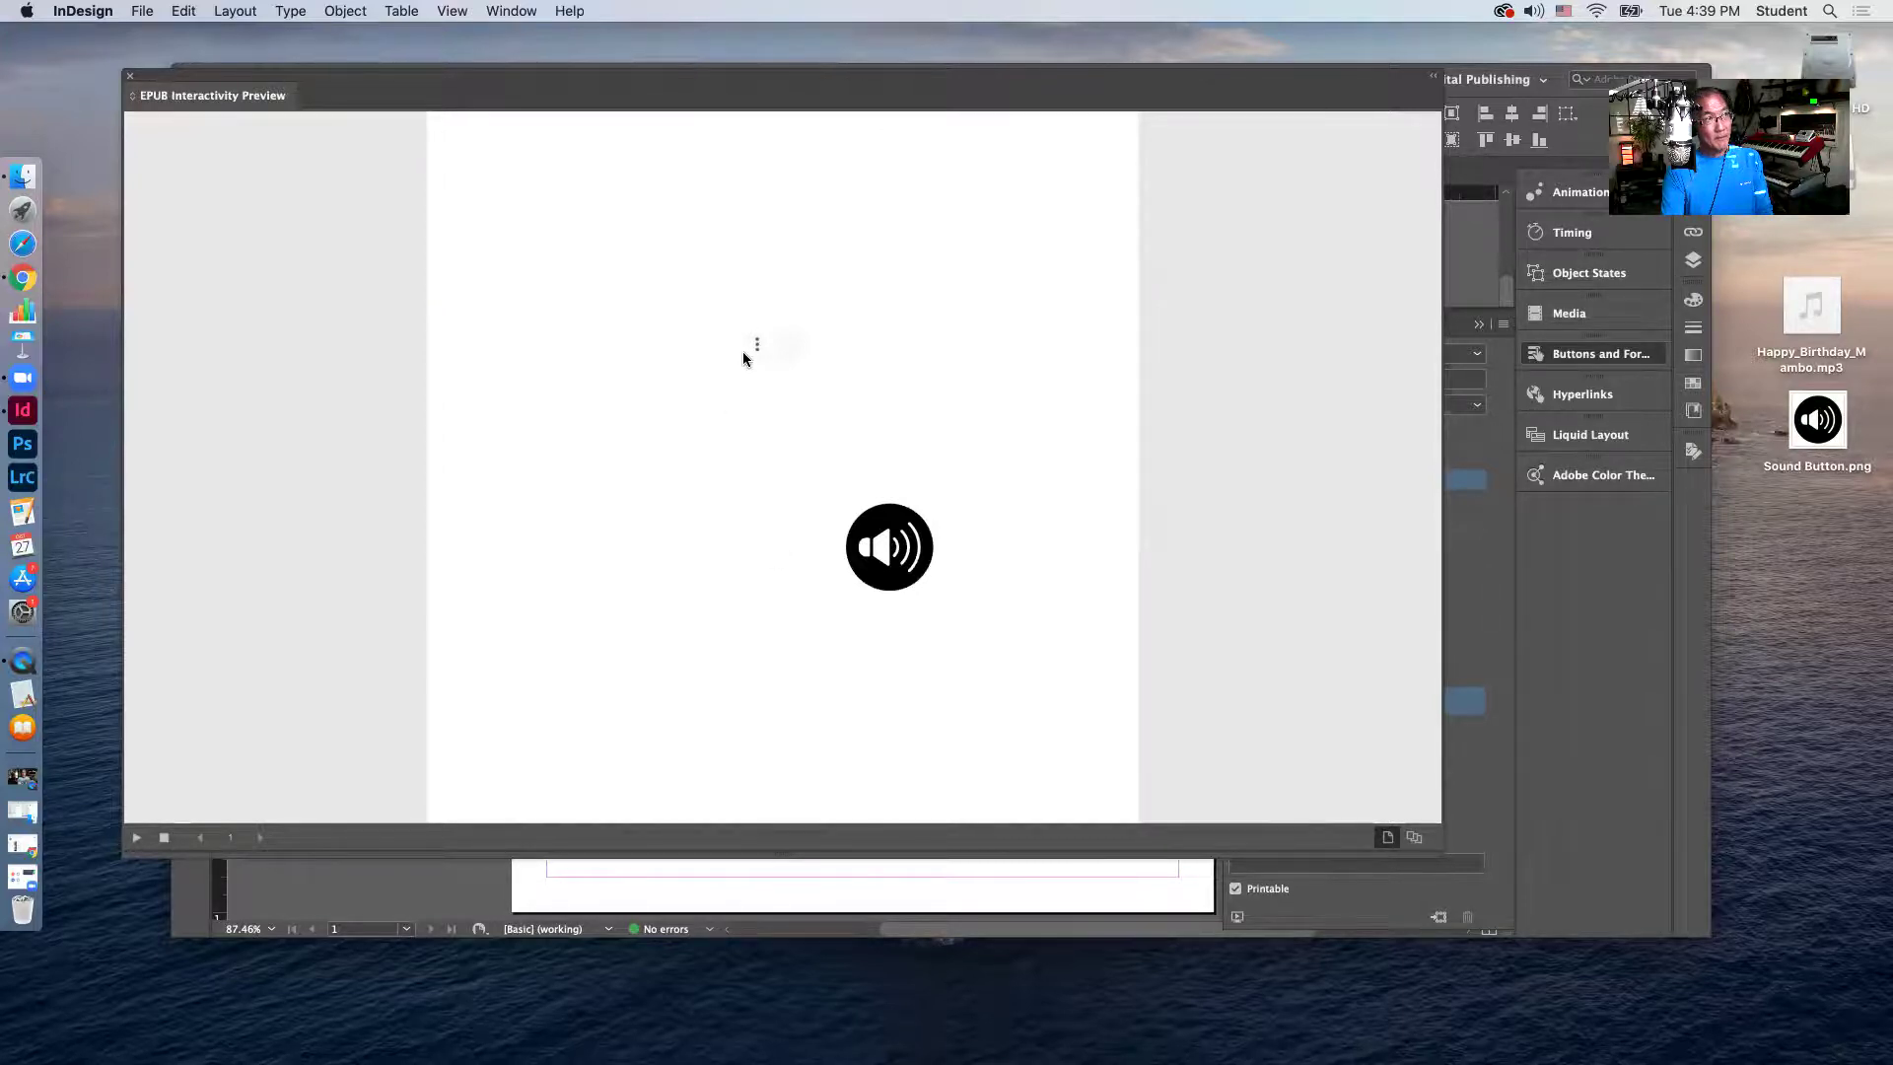
click(898, 570)
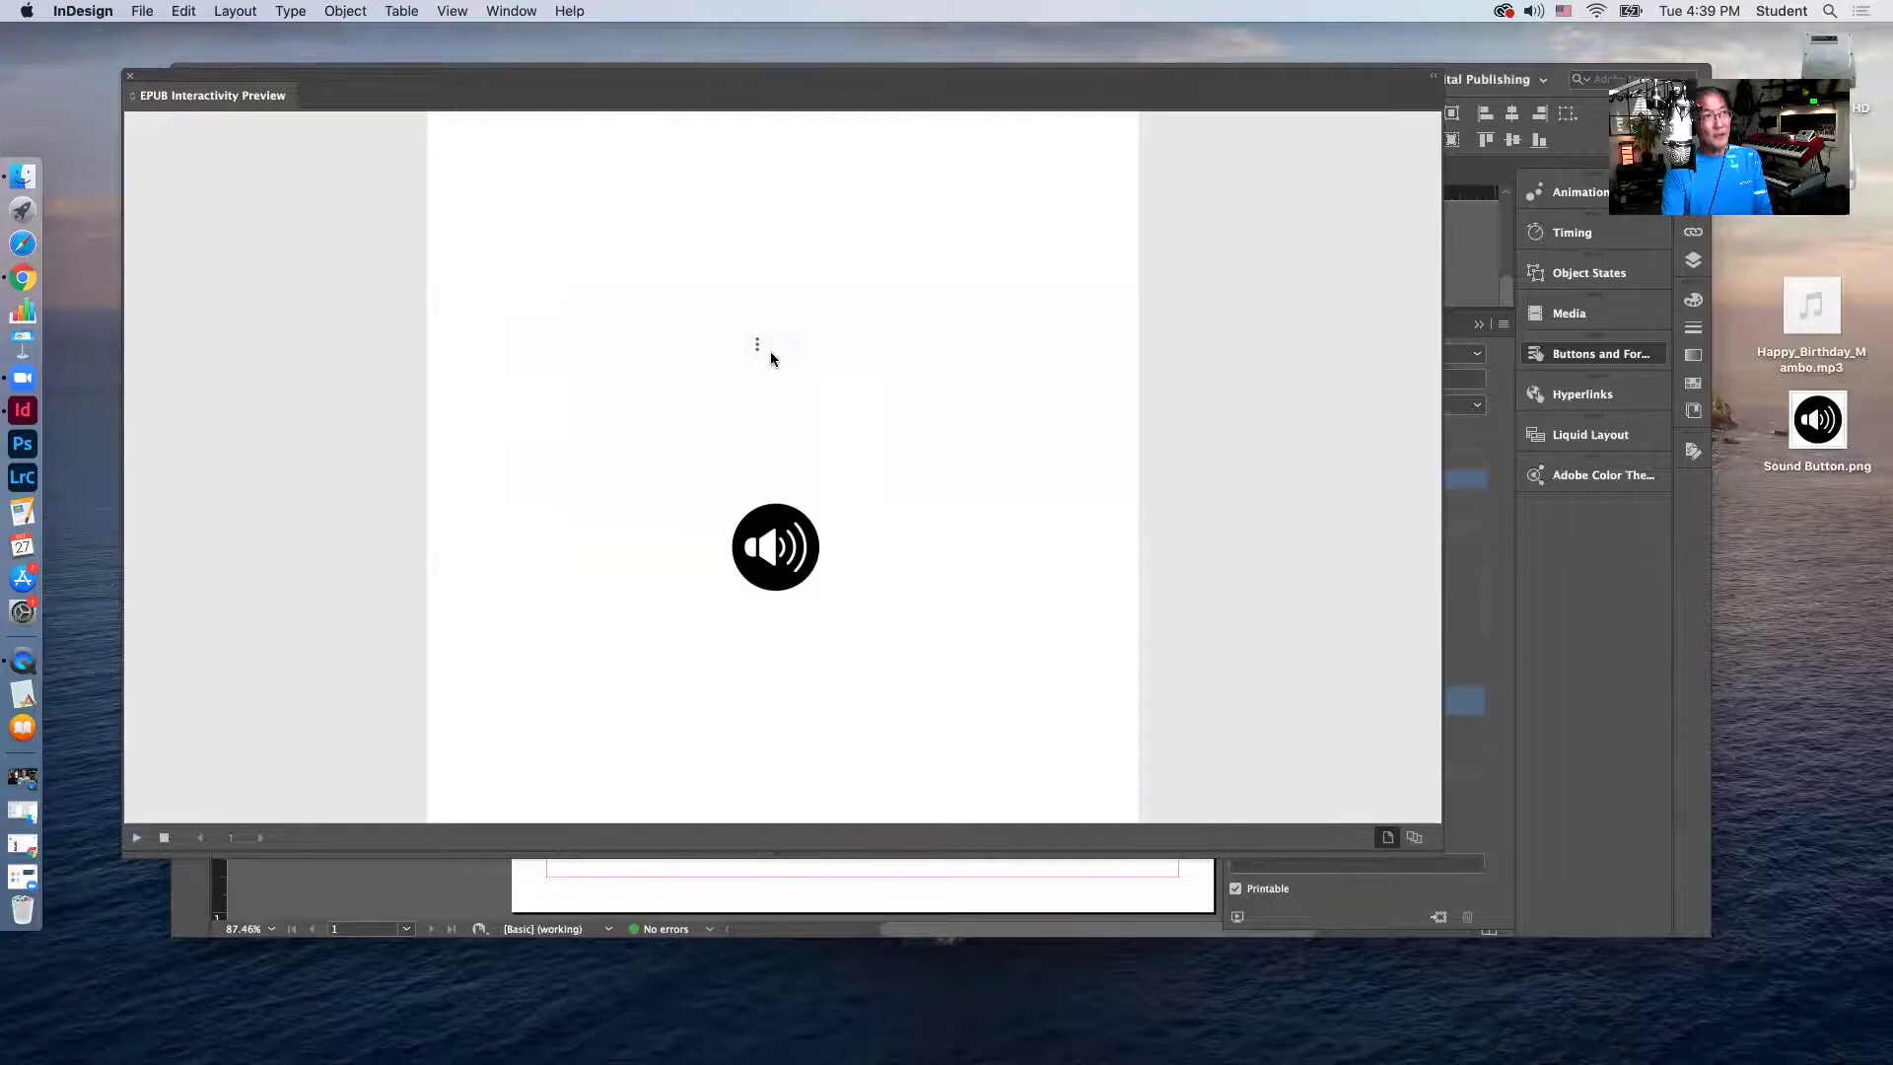
click(770, 559)
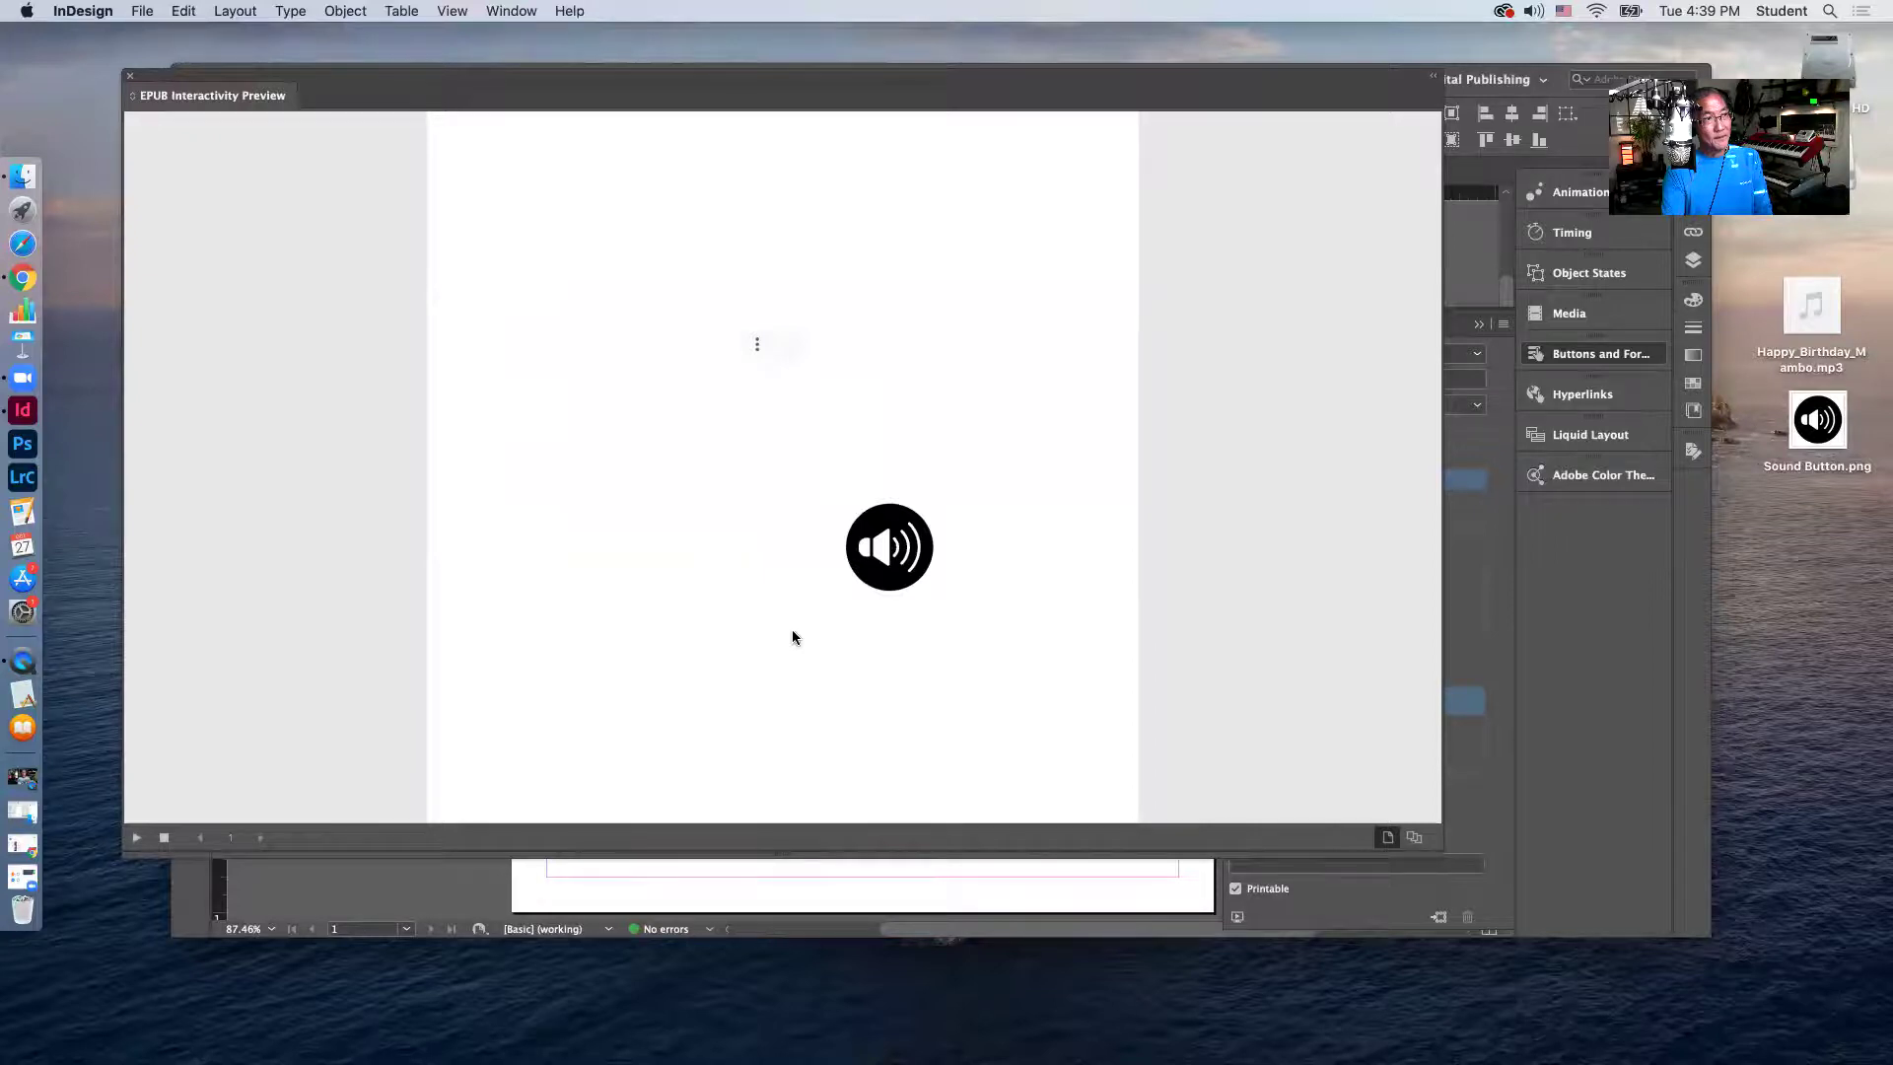
click(897, 547)
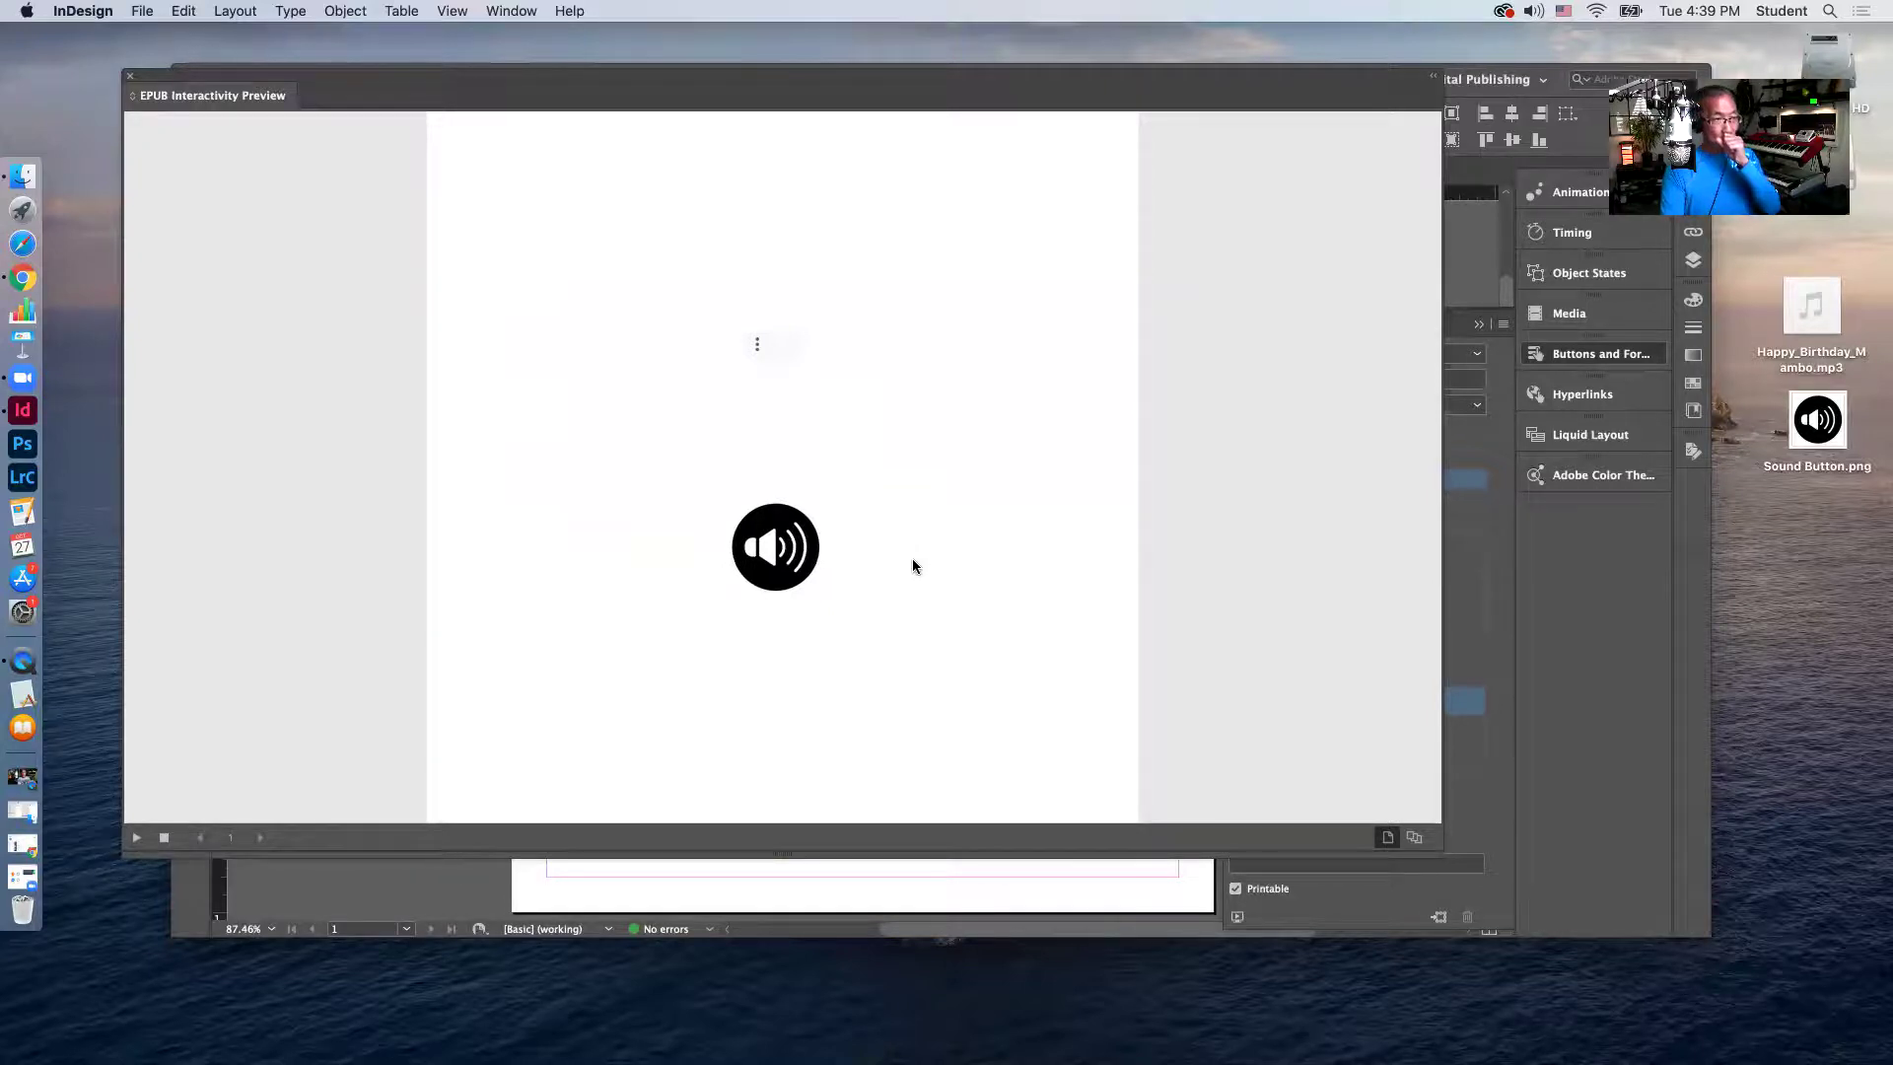
click(131, 82)
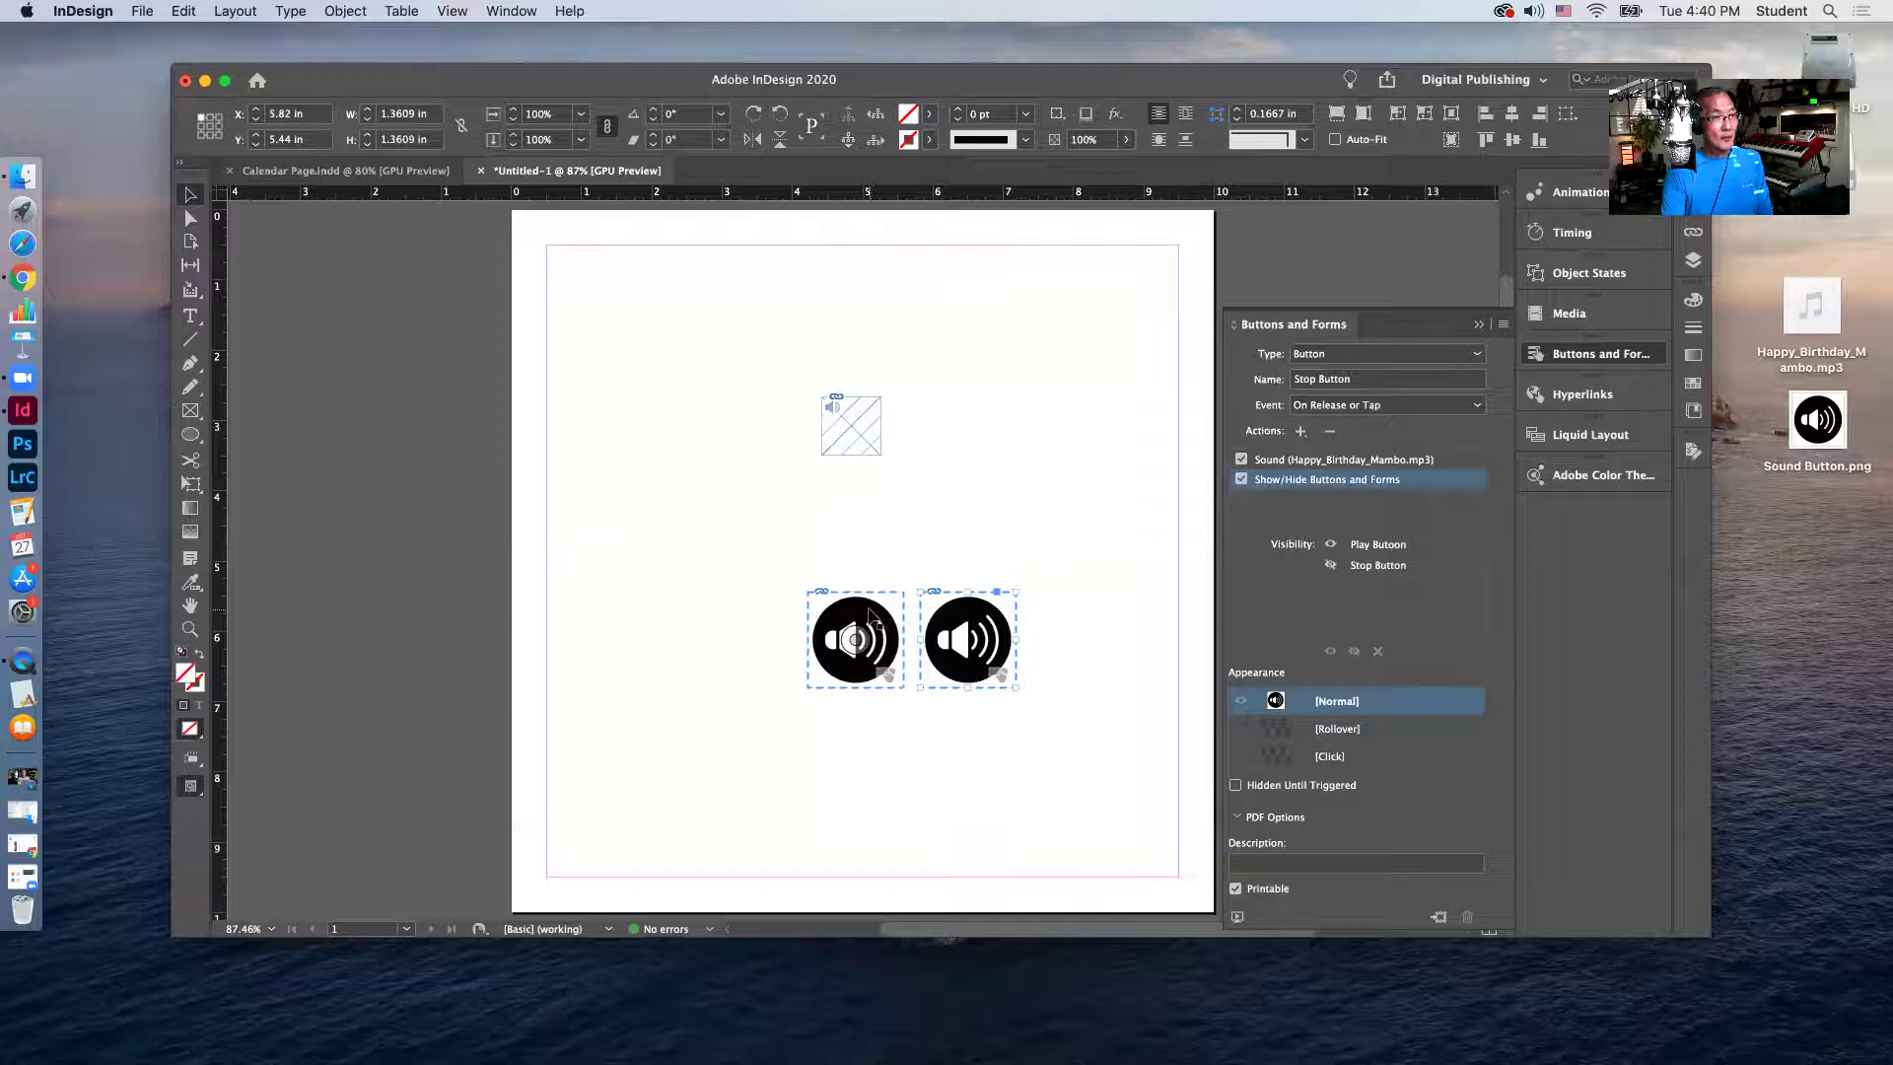
Stack the Play Butoon exactly on top of the Stop Button and bring it to the front.
drag(869, 616, 978, 619)
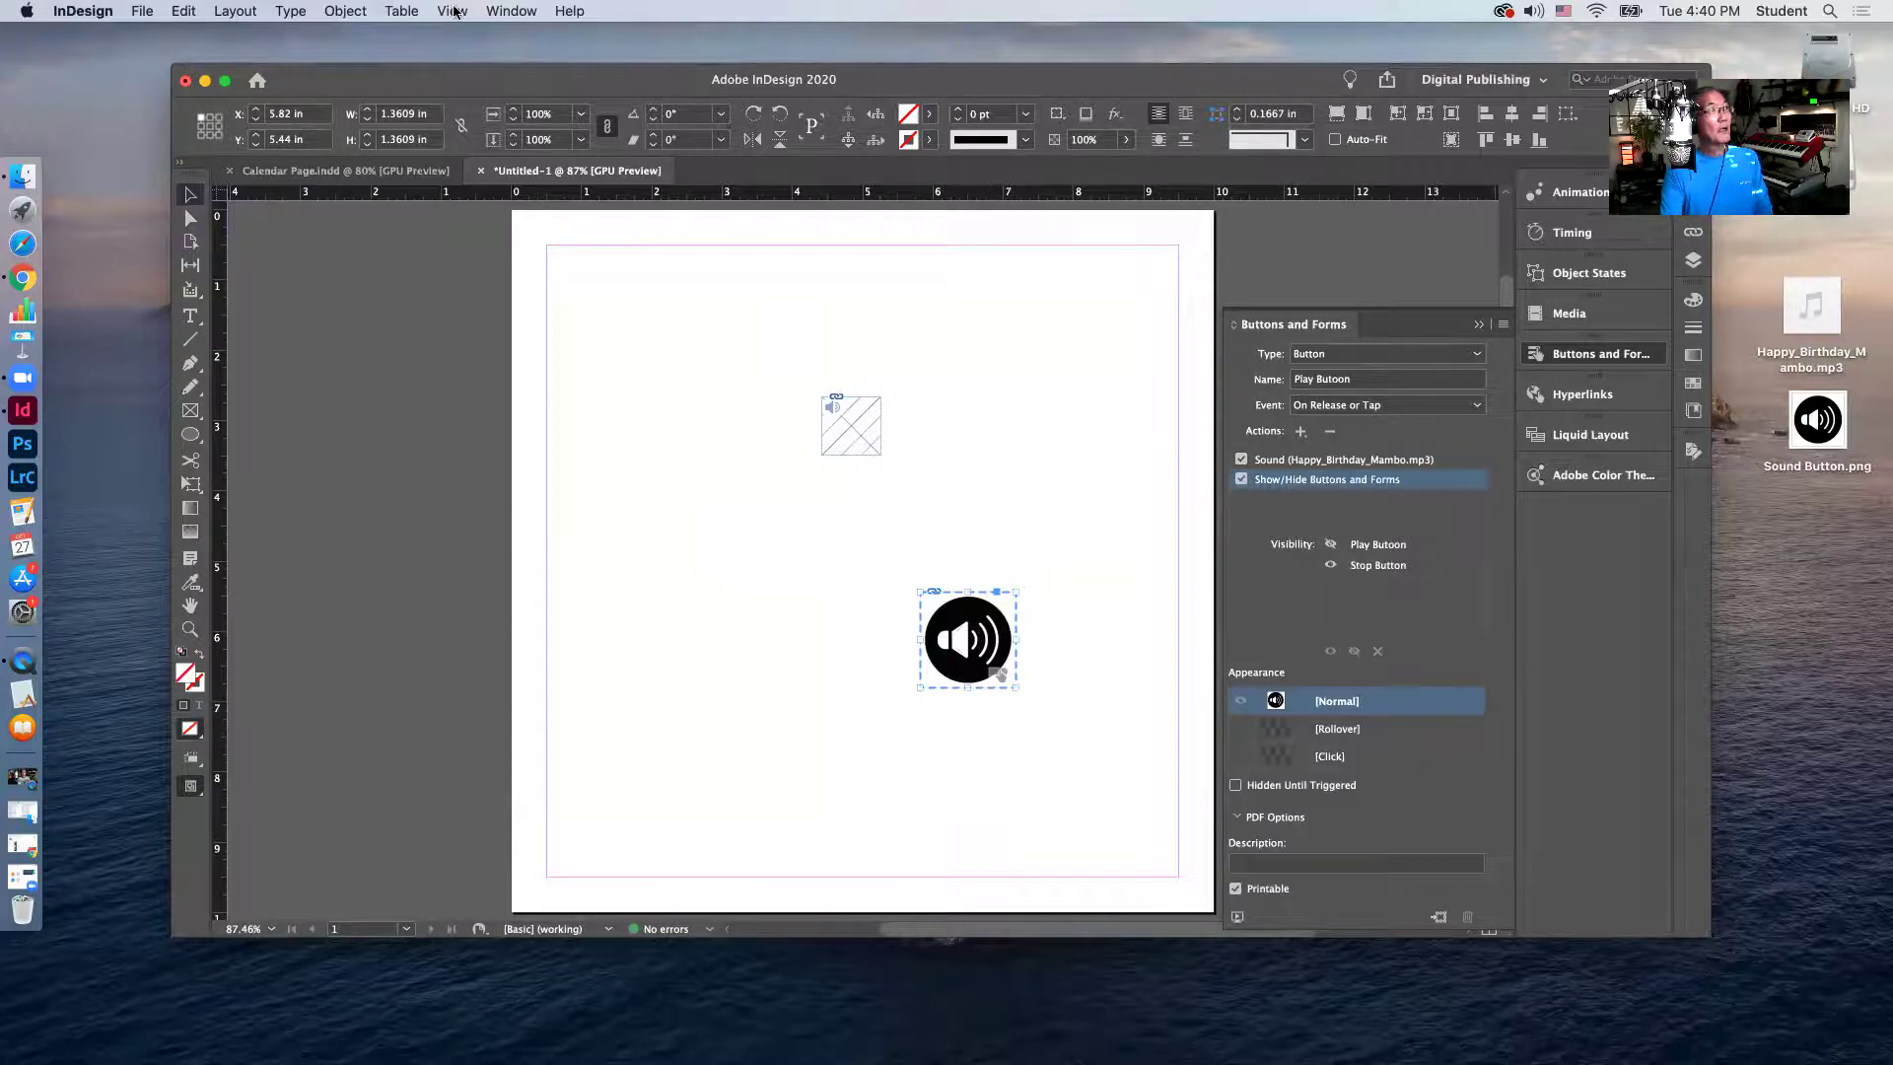
click(353, 13)
mouse_move(384, 73)
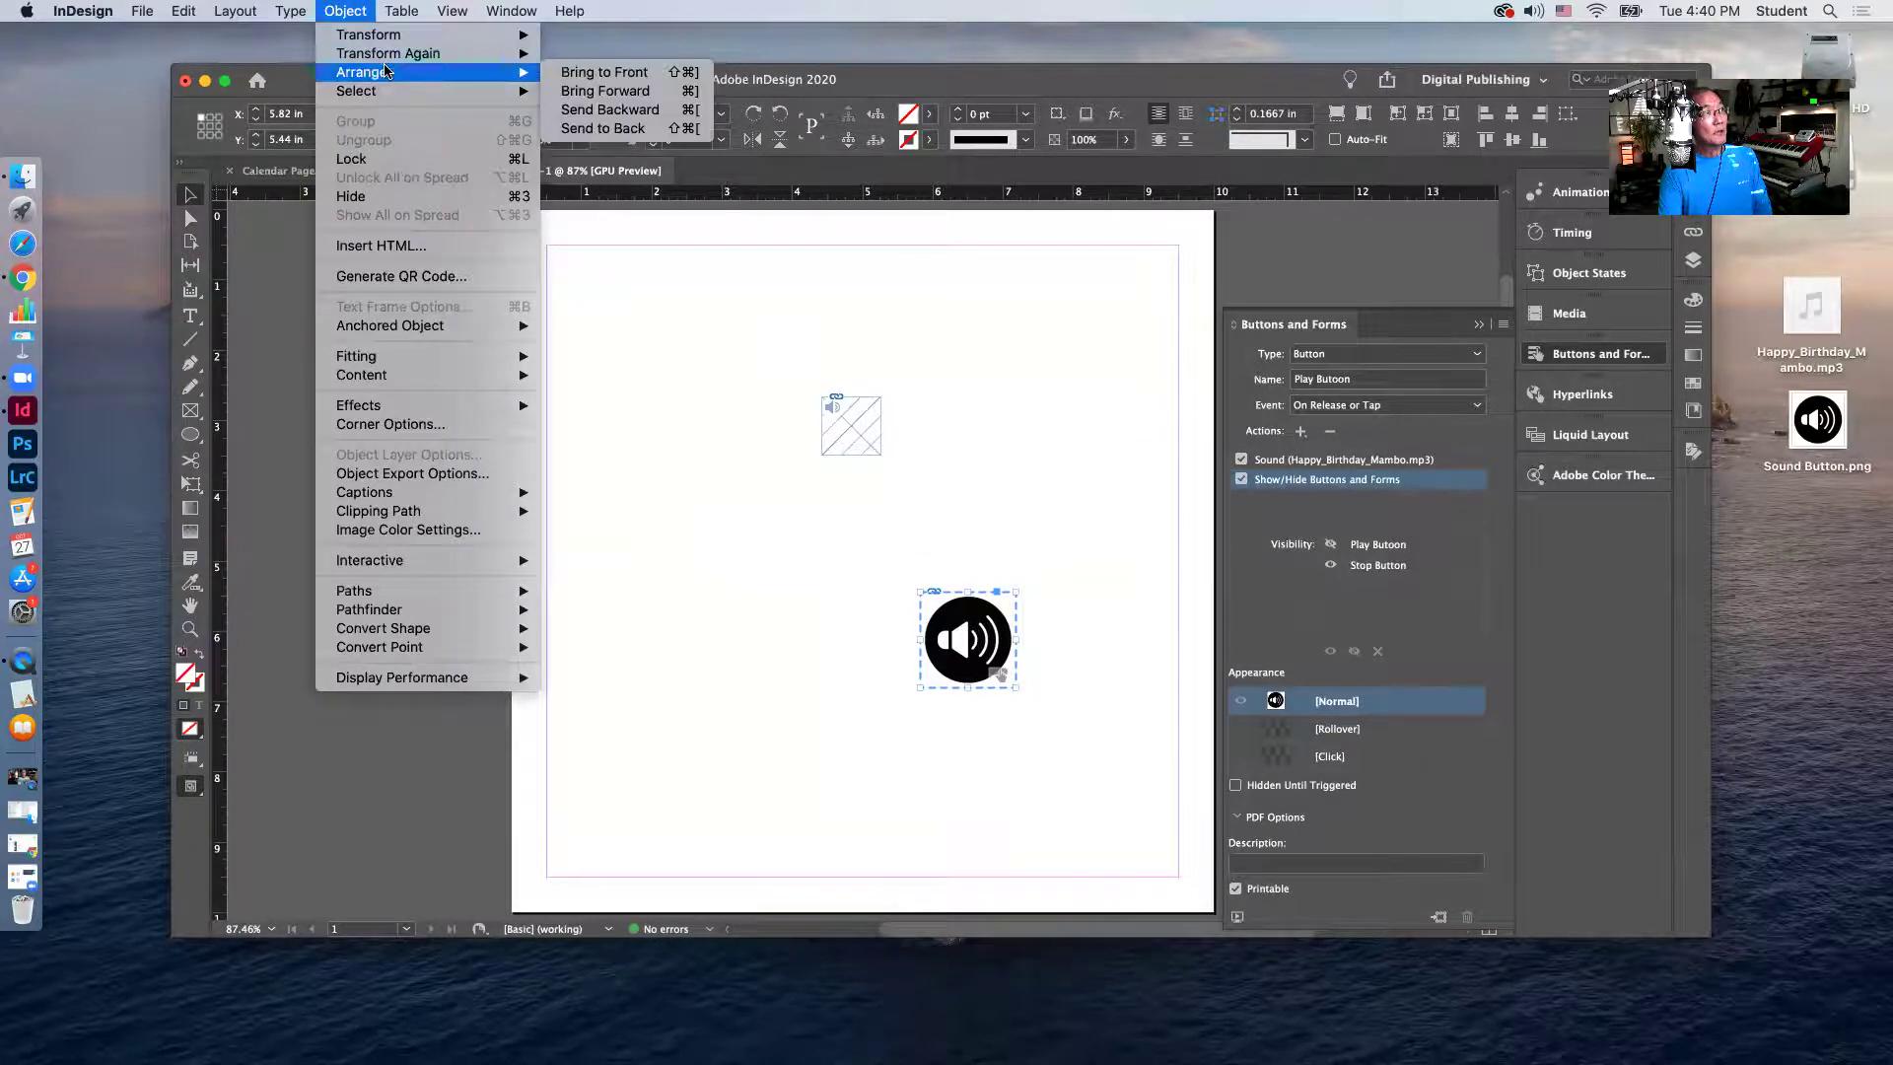
click(572, 73)
Move both stacked speaker buttons together beneath the sound placeholder, to about X 4.16 in and Y 5.4 in, and preview the page.
drag(893, 561, 1043, 743)
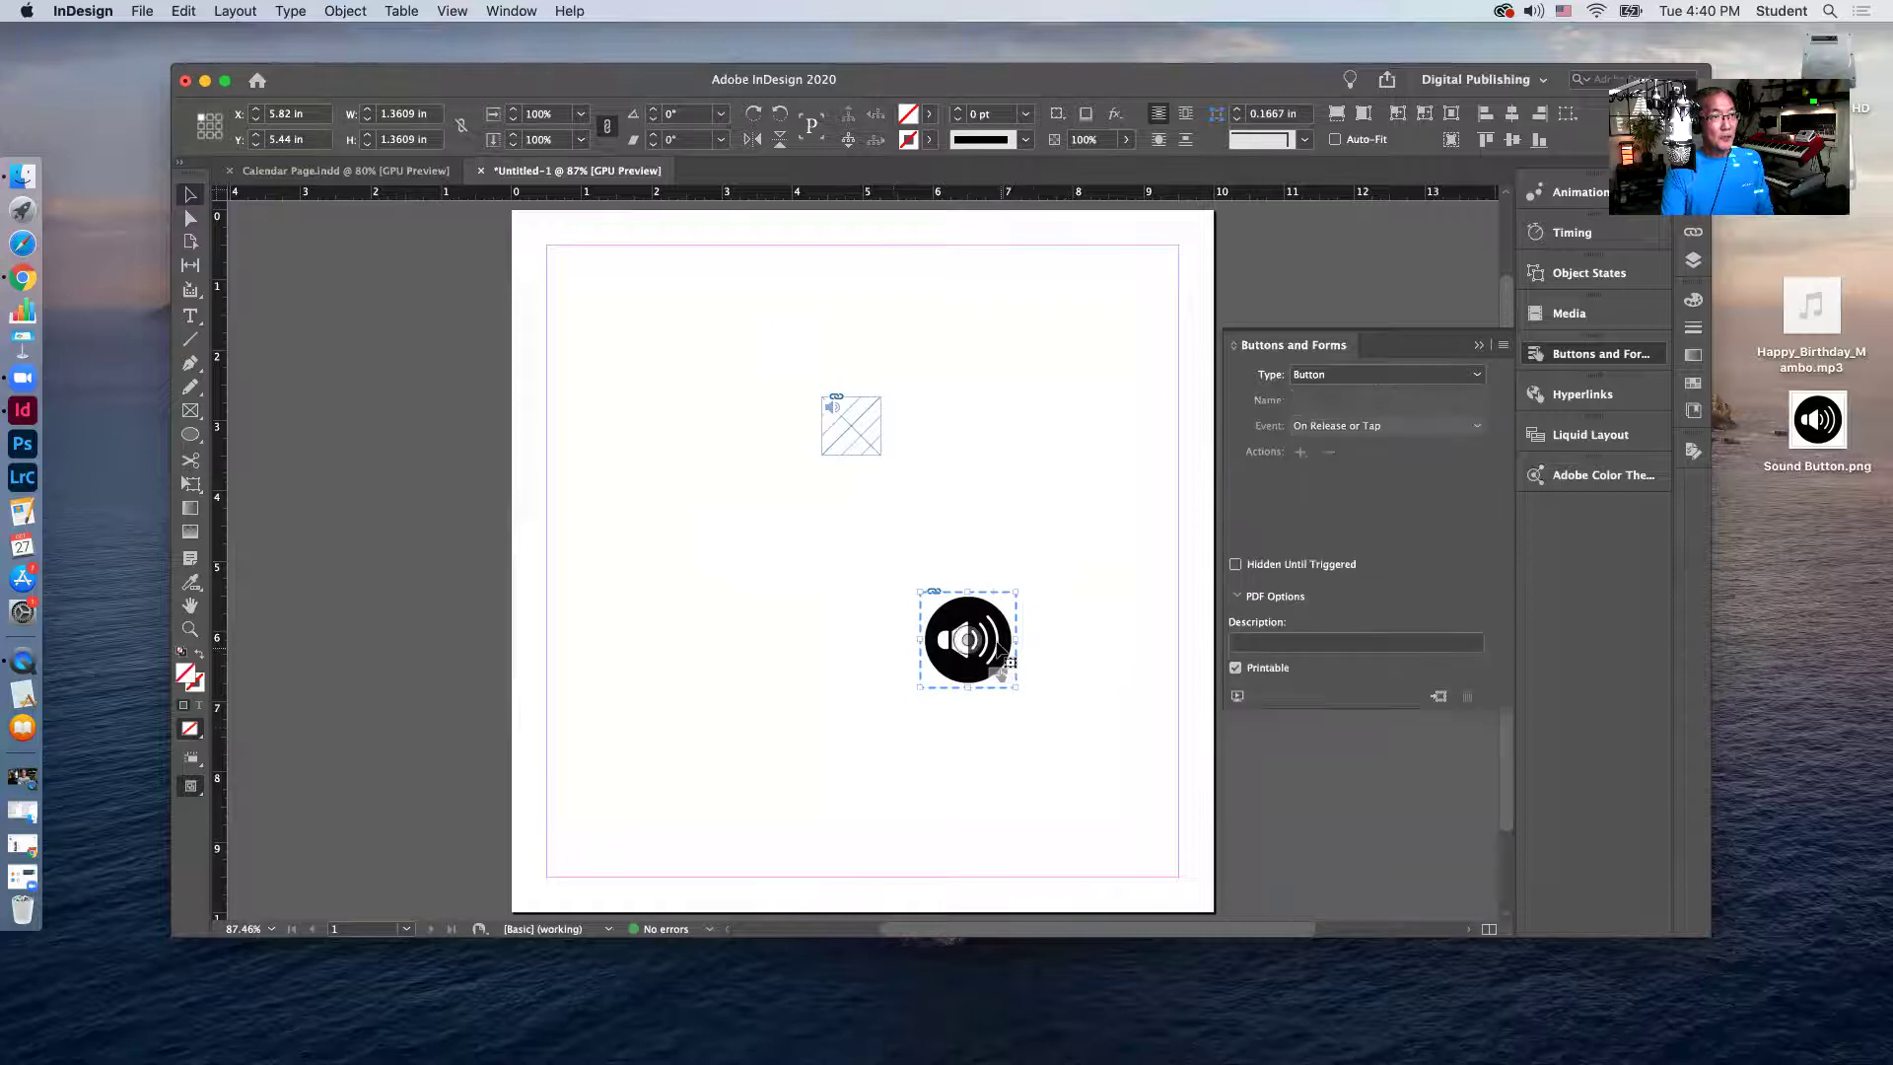
drag(992, 650, 883, 647)
click(939, 828)
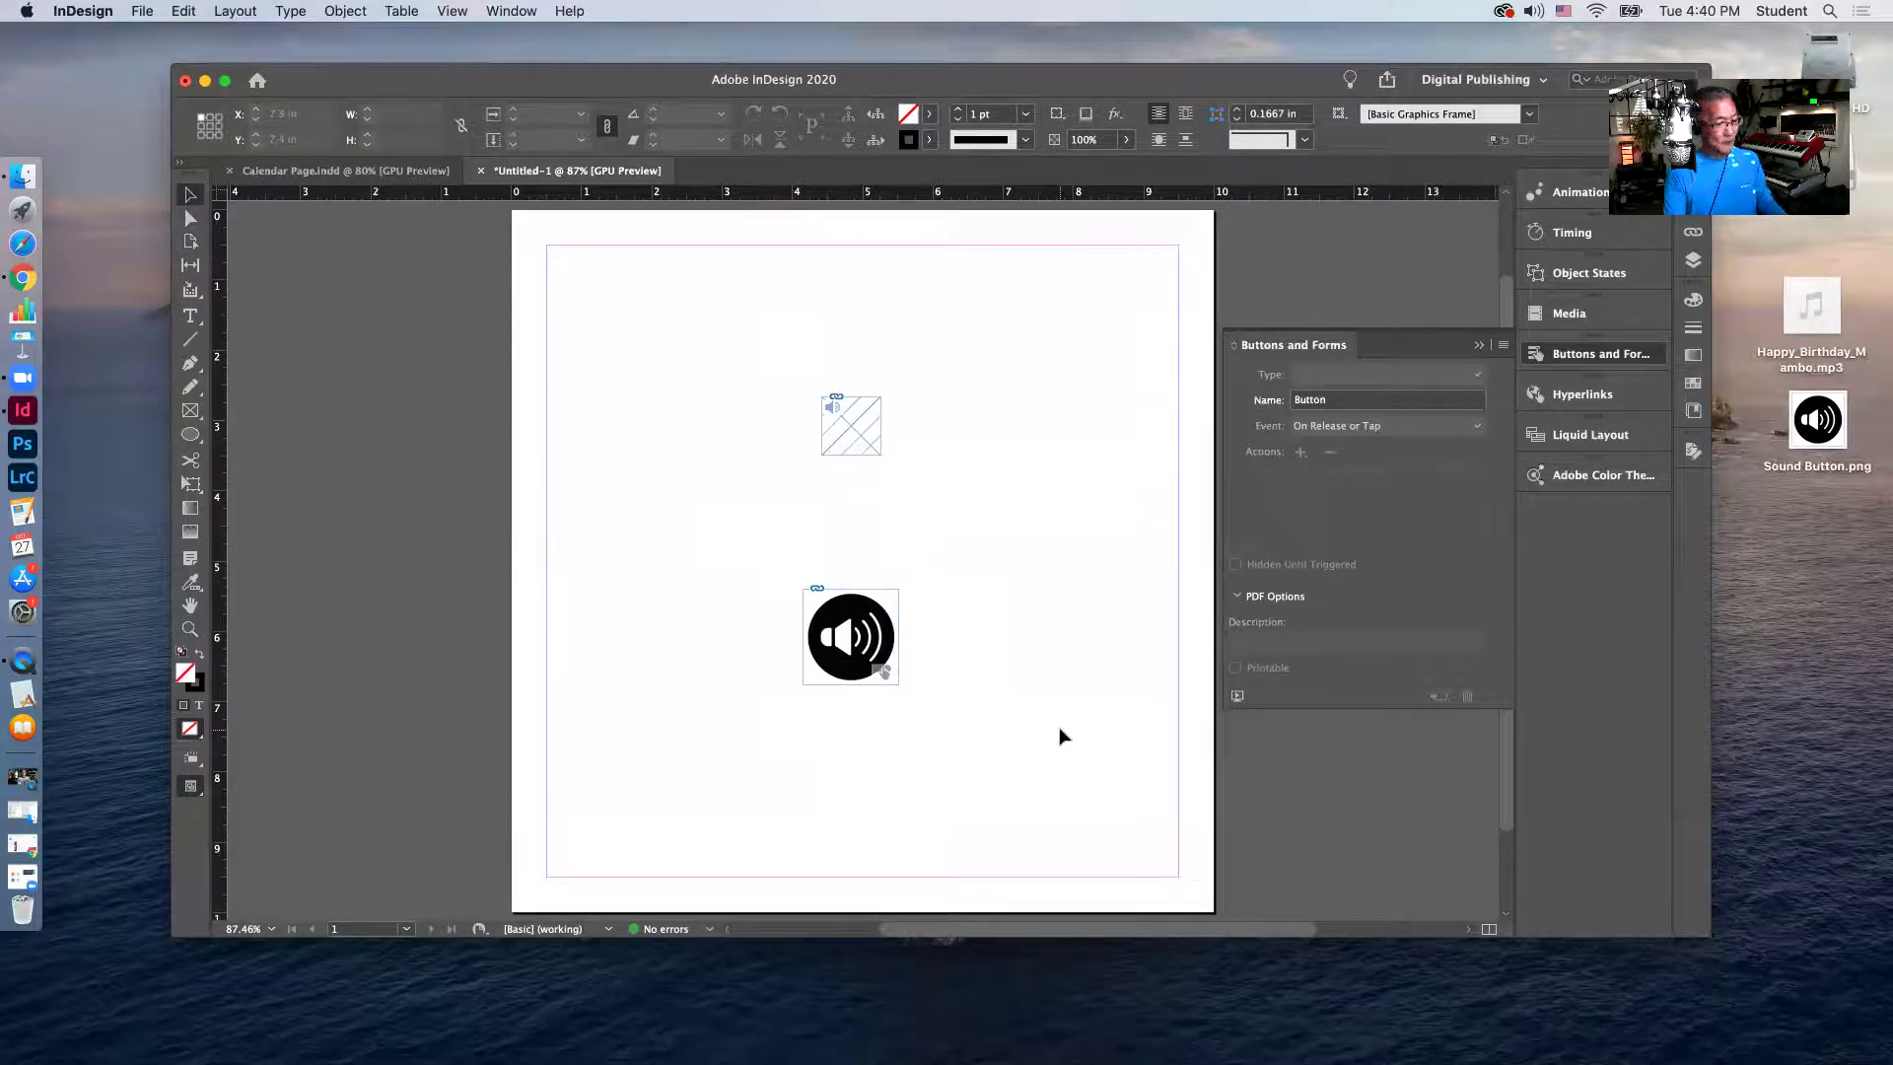
key(super+shift+Return)
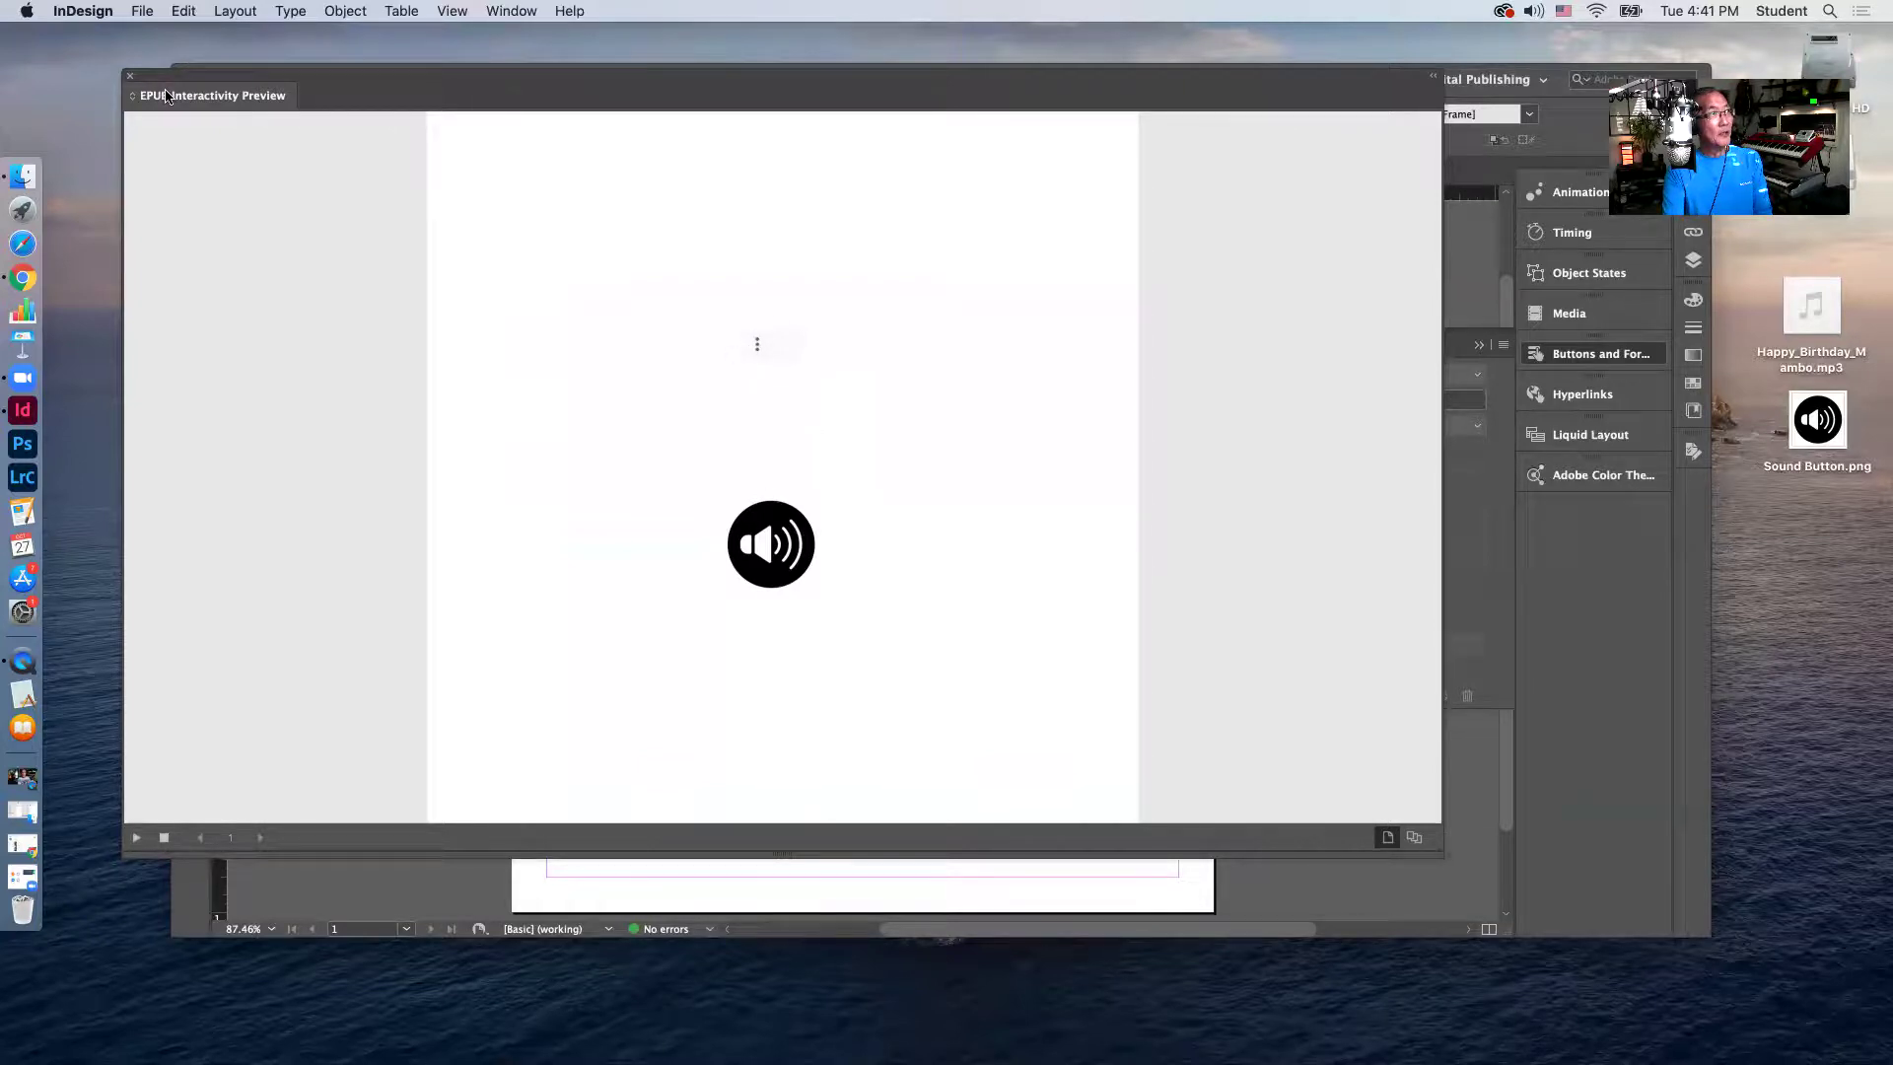
key(Escape)
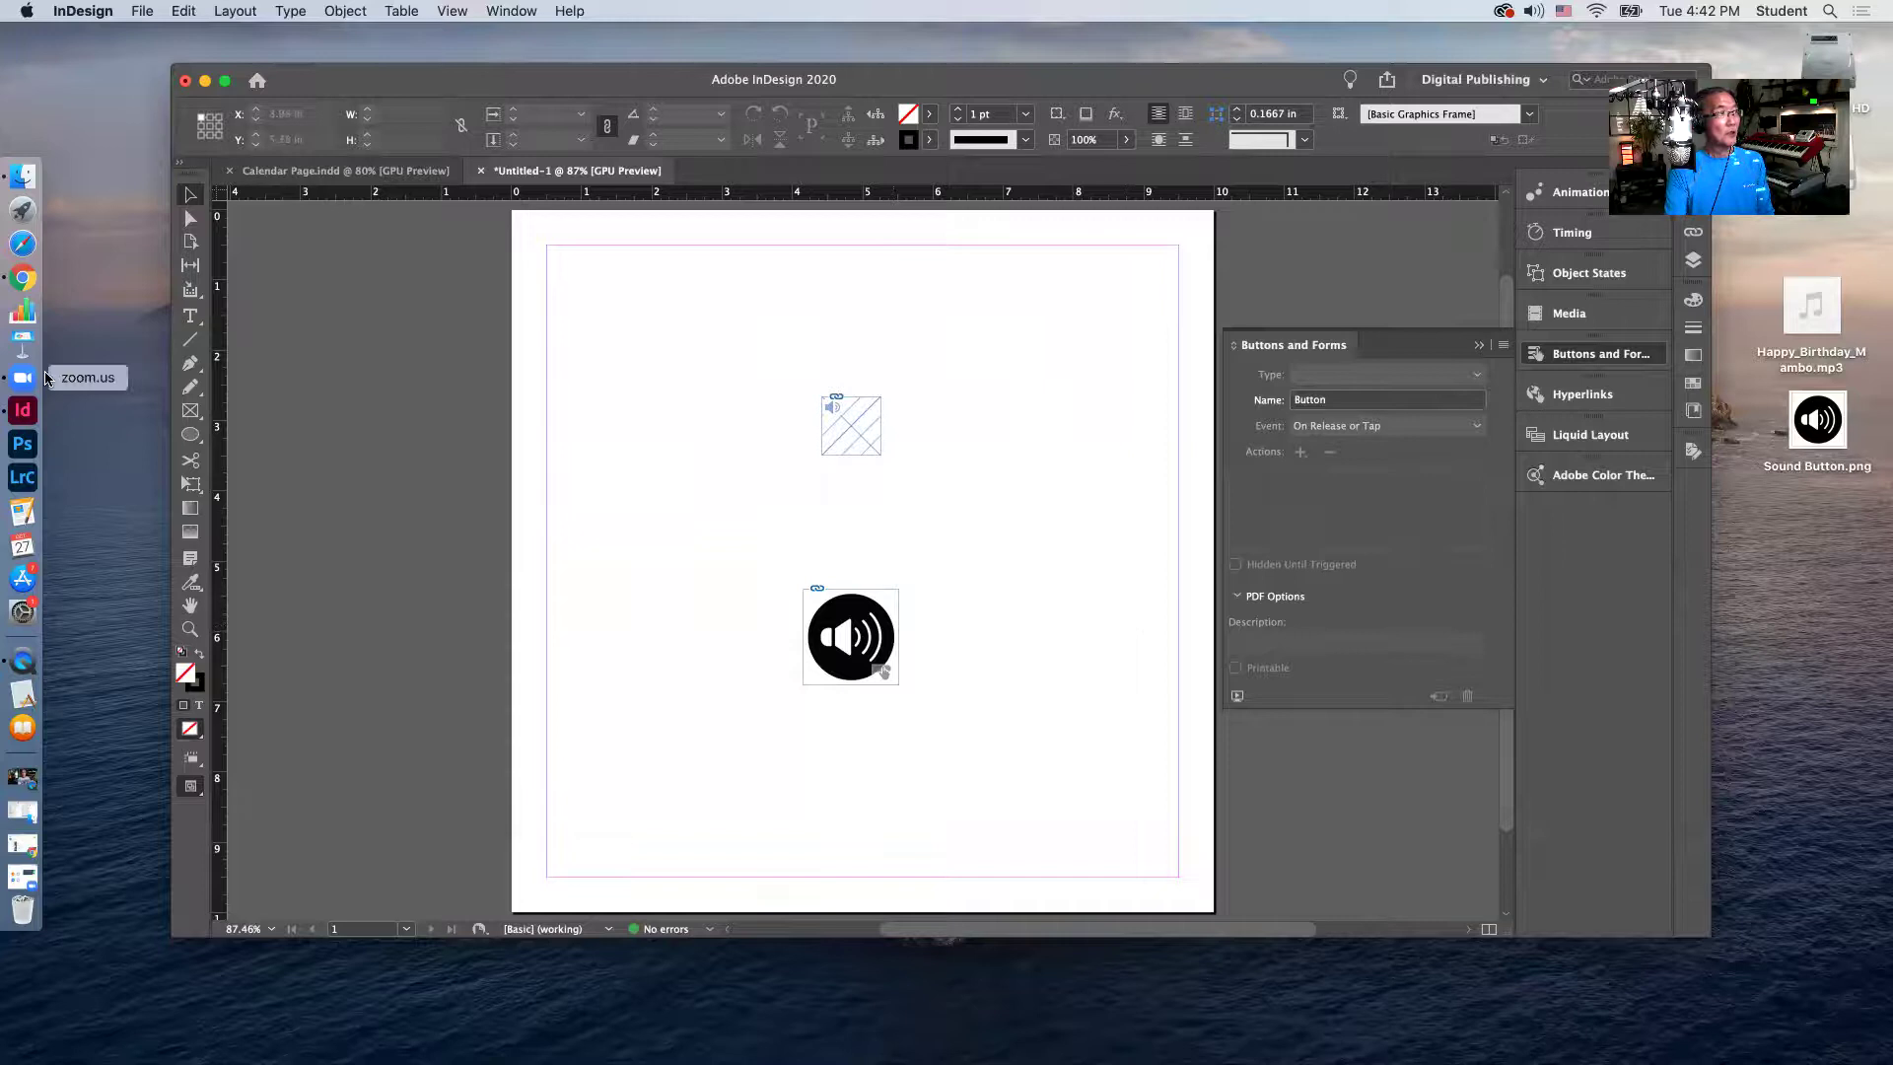
Cover the sound placeholder with a rectangular frame about 2.8 in by 2.08 in, filled with the red C=15 M=100 Y=100 K=0 swatch.
click(190, 410)
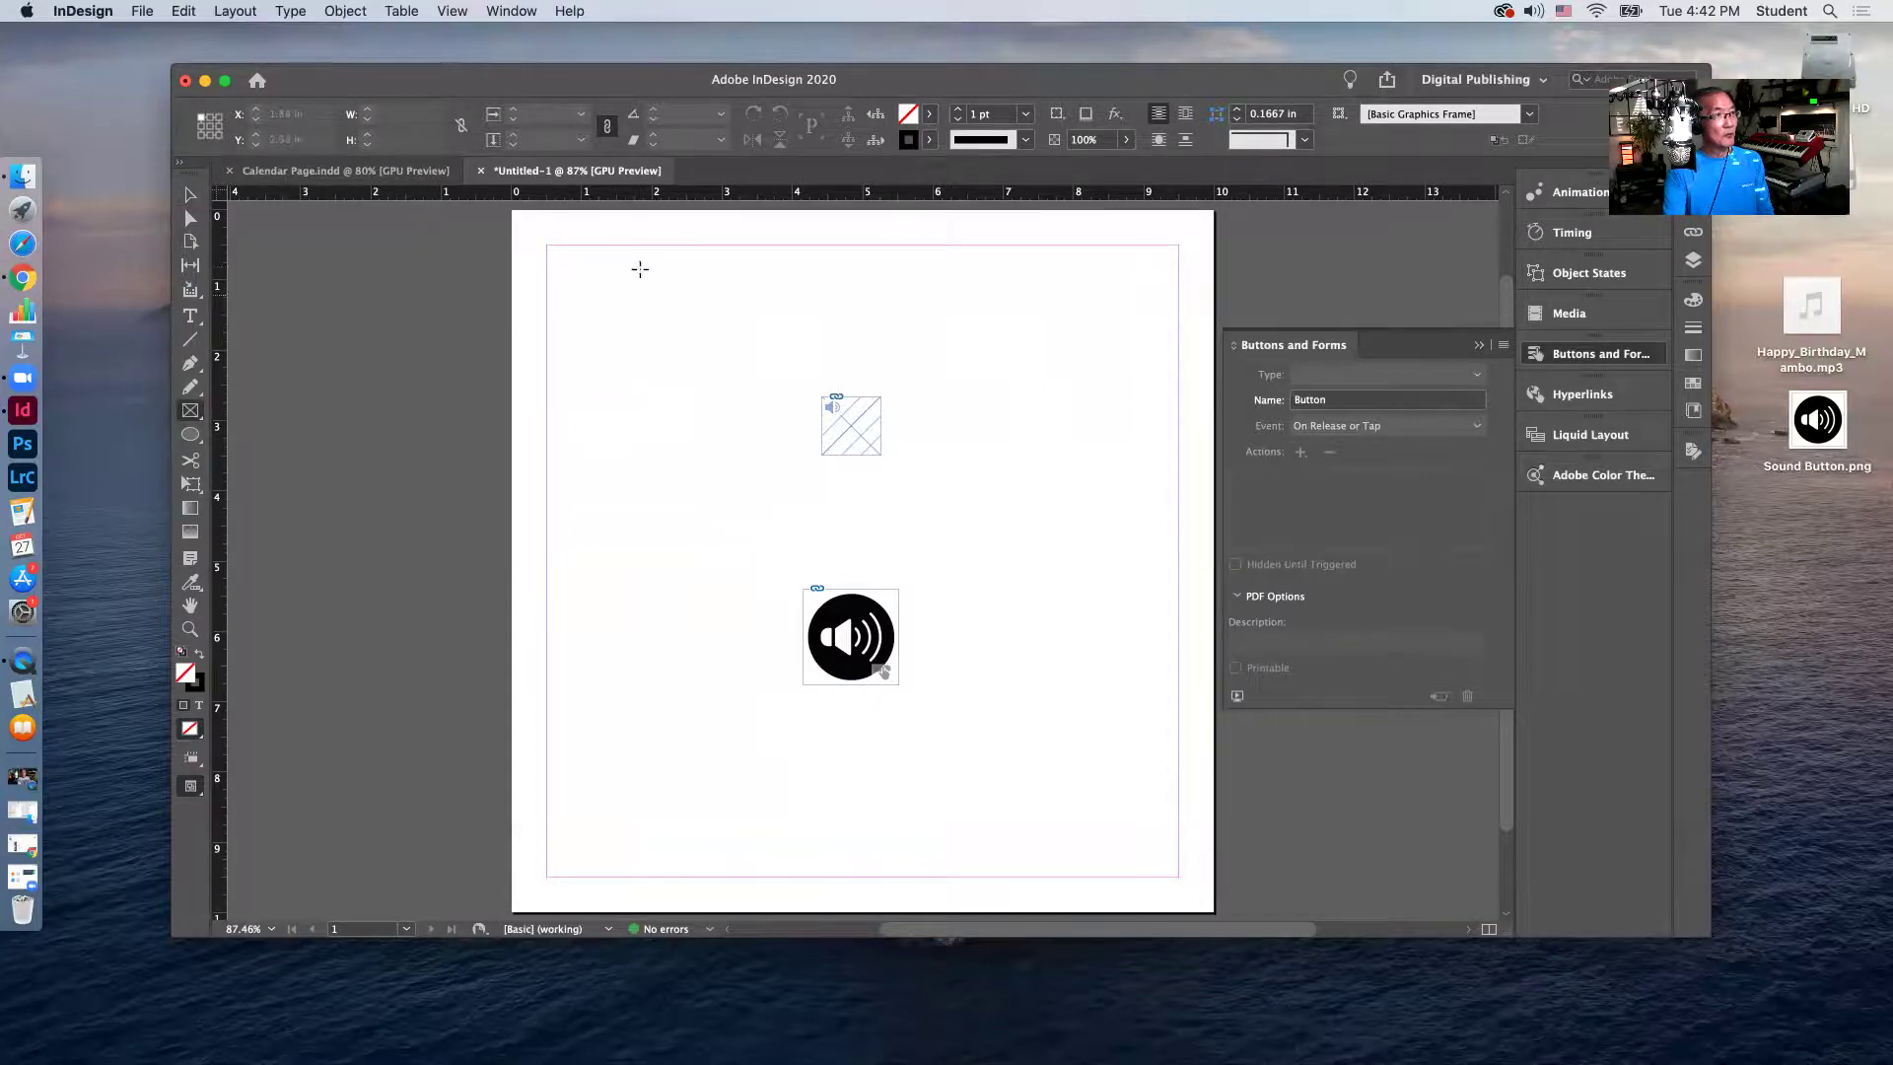
drag(582, 275, 780, 421)
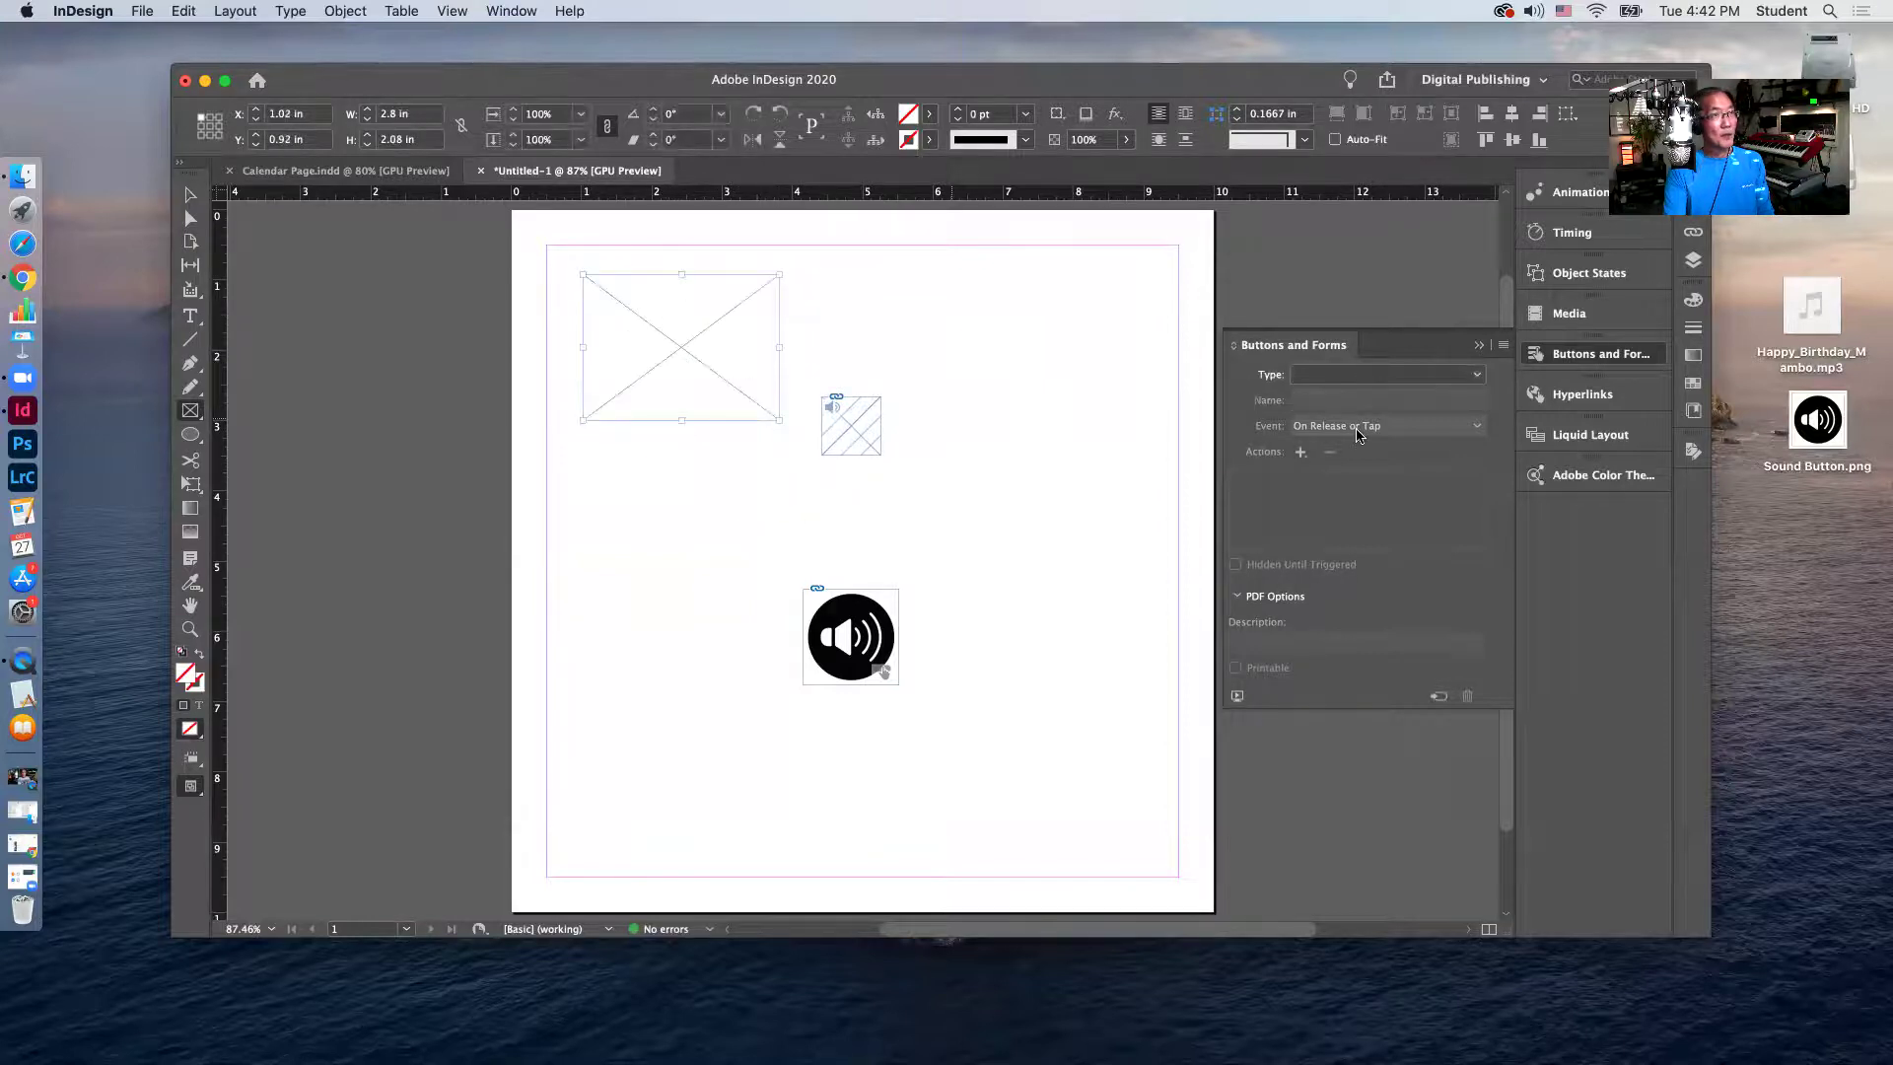
click(1692, 386)
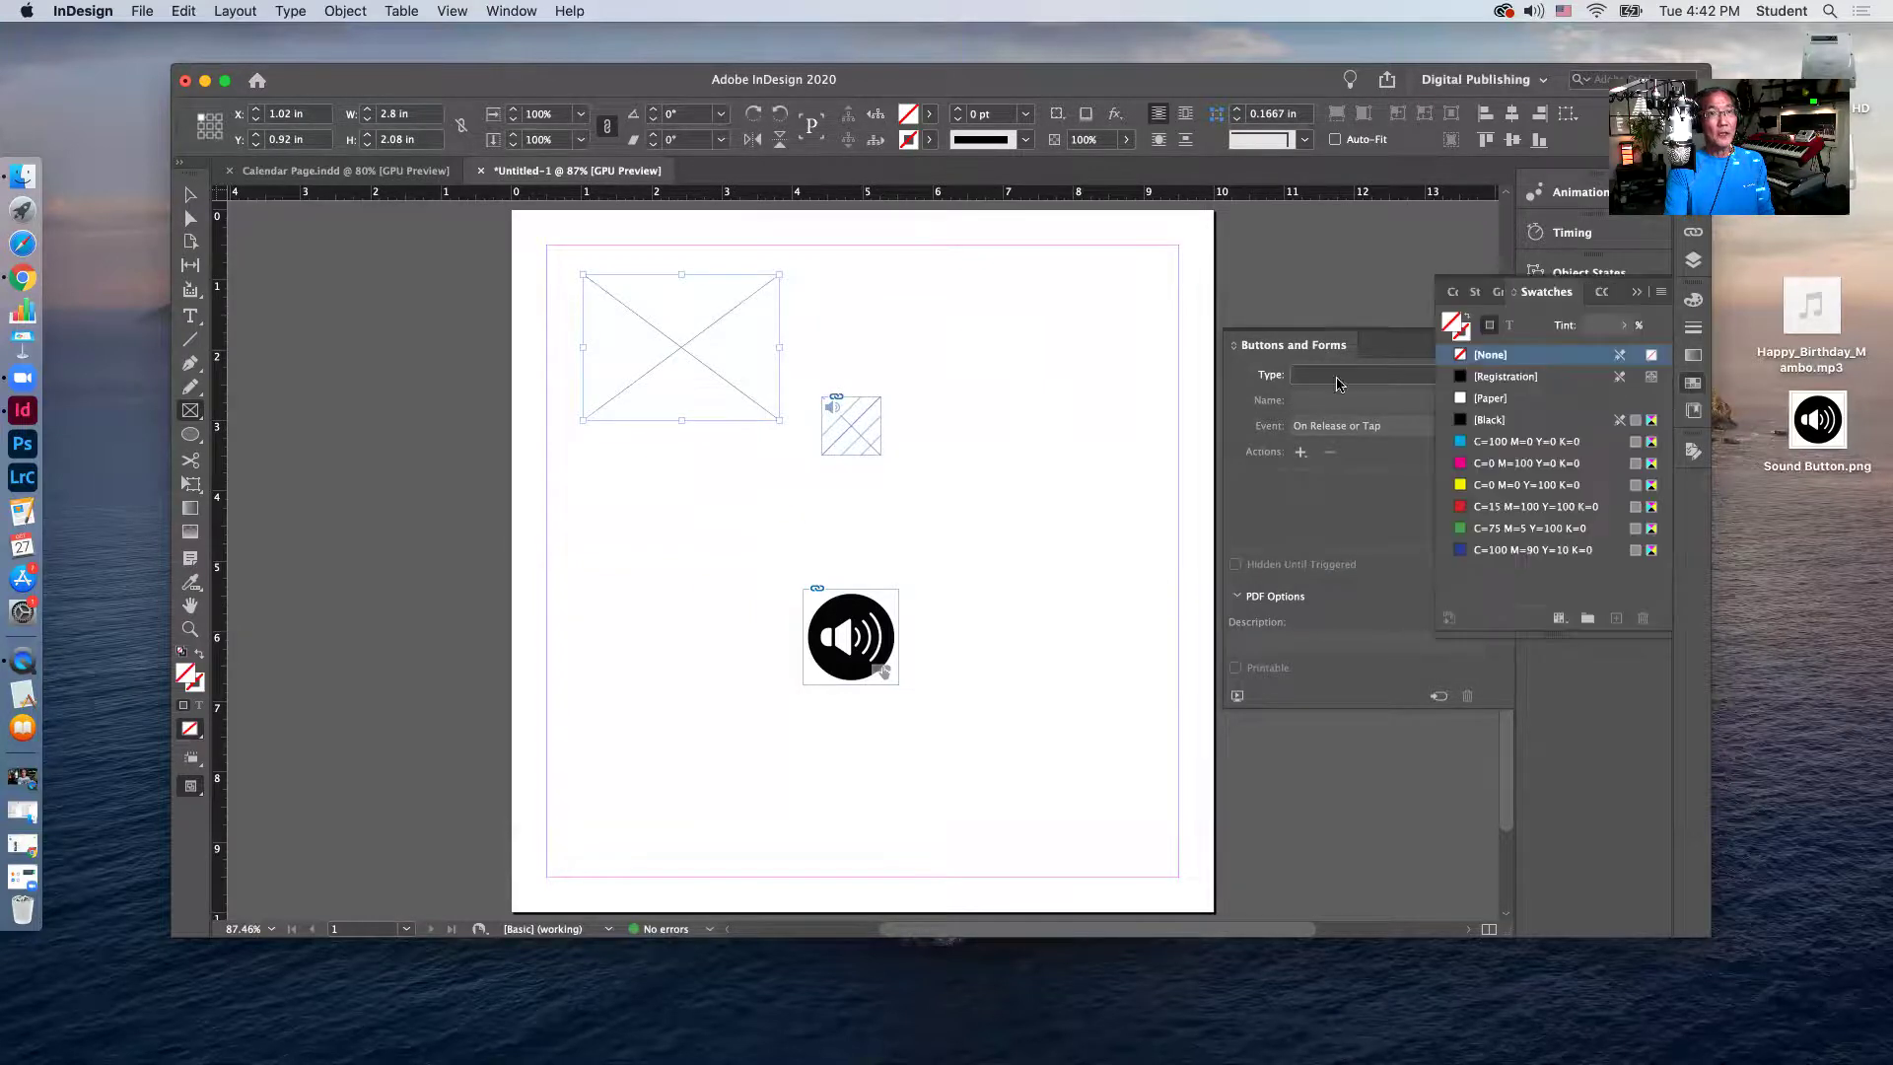
click(1460, 507)
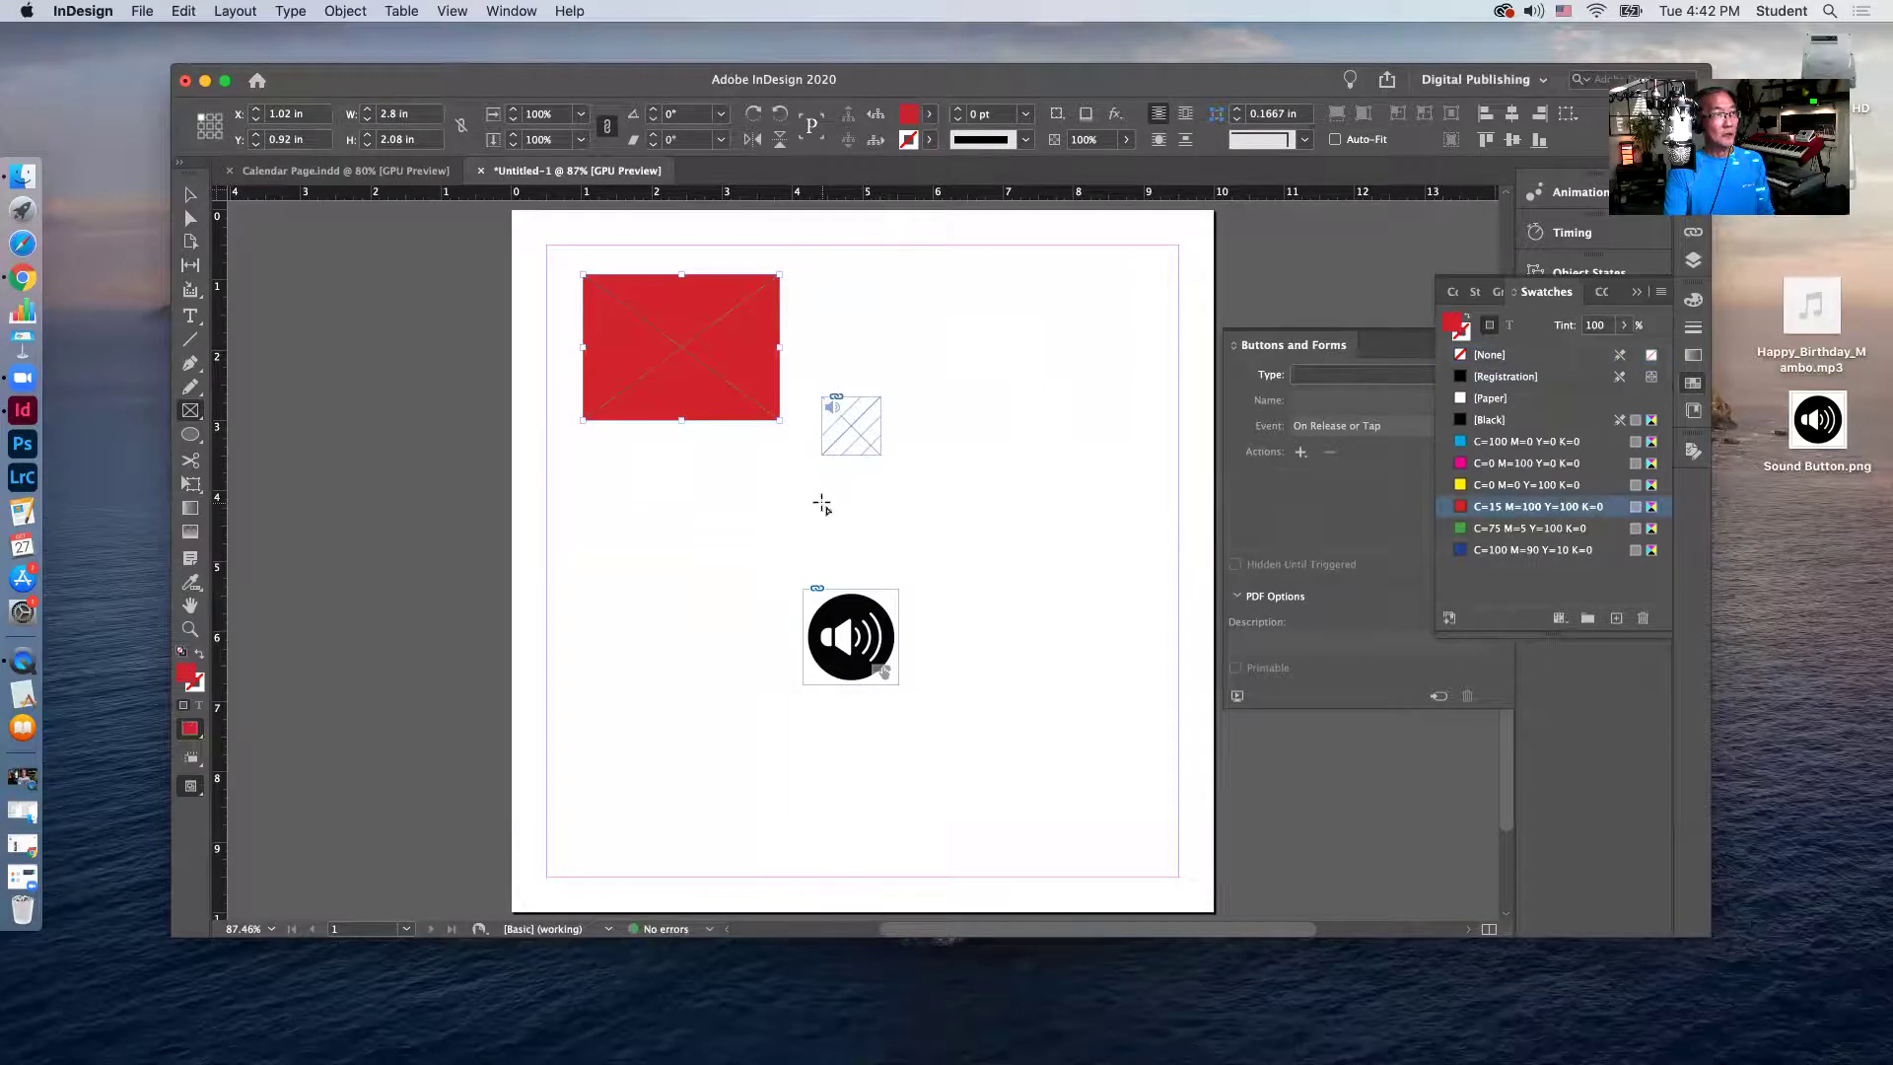
click(190, 195)
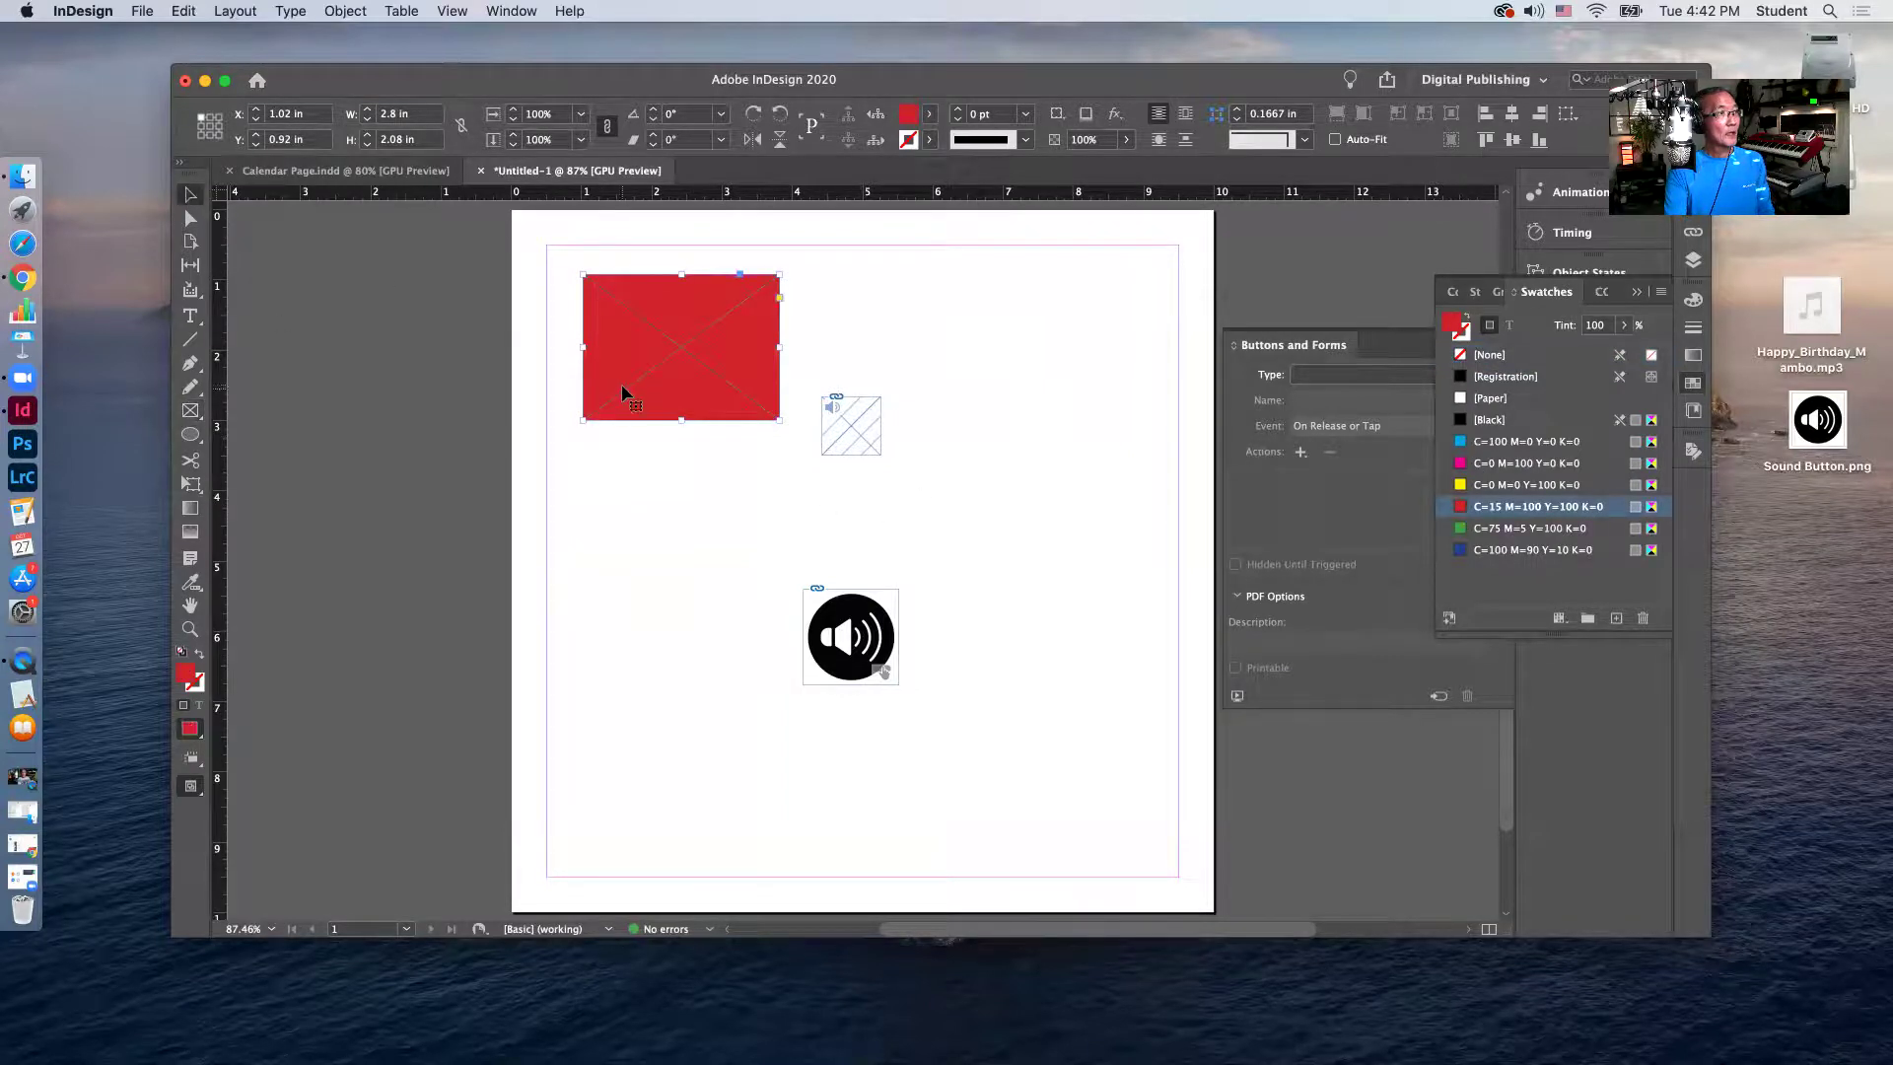
drag(646, 362, 816, 435)
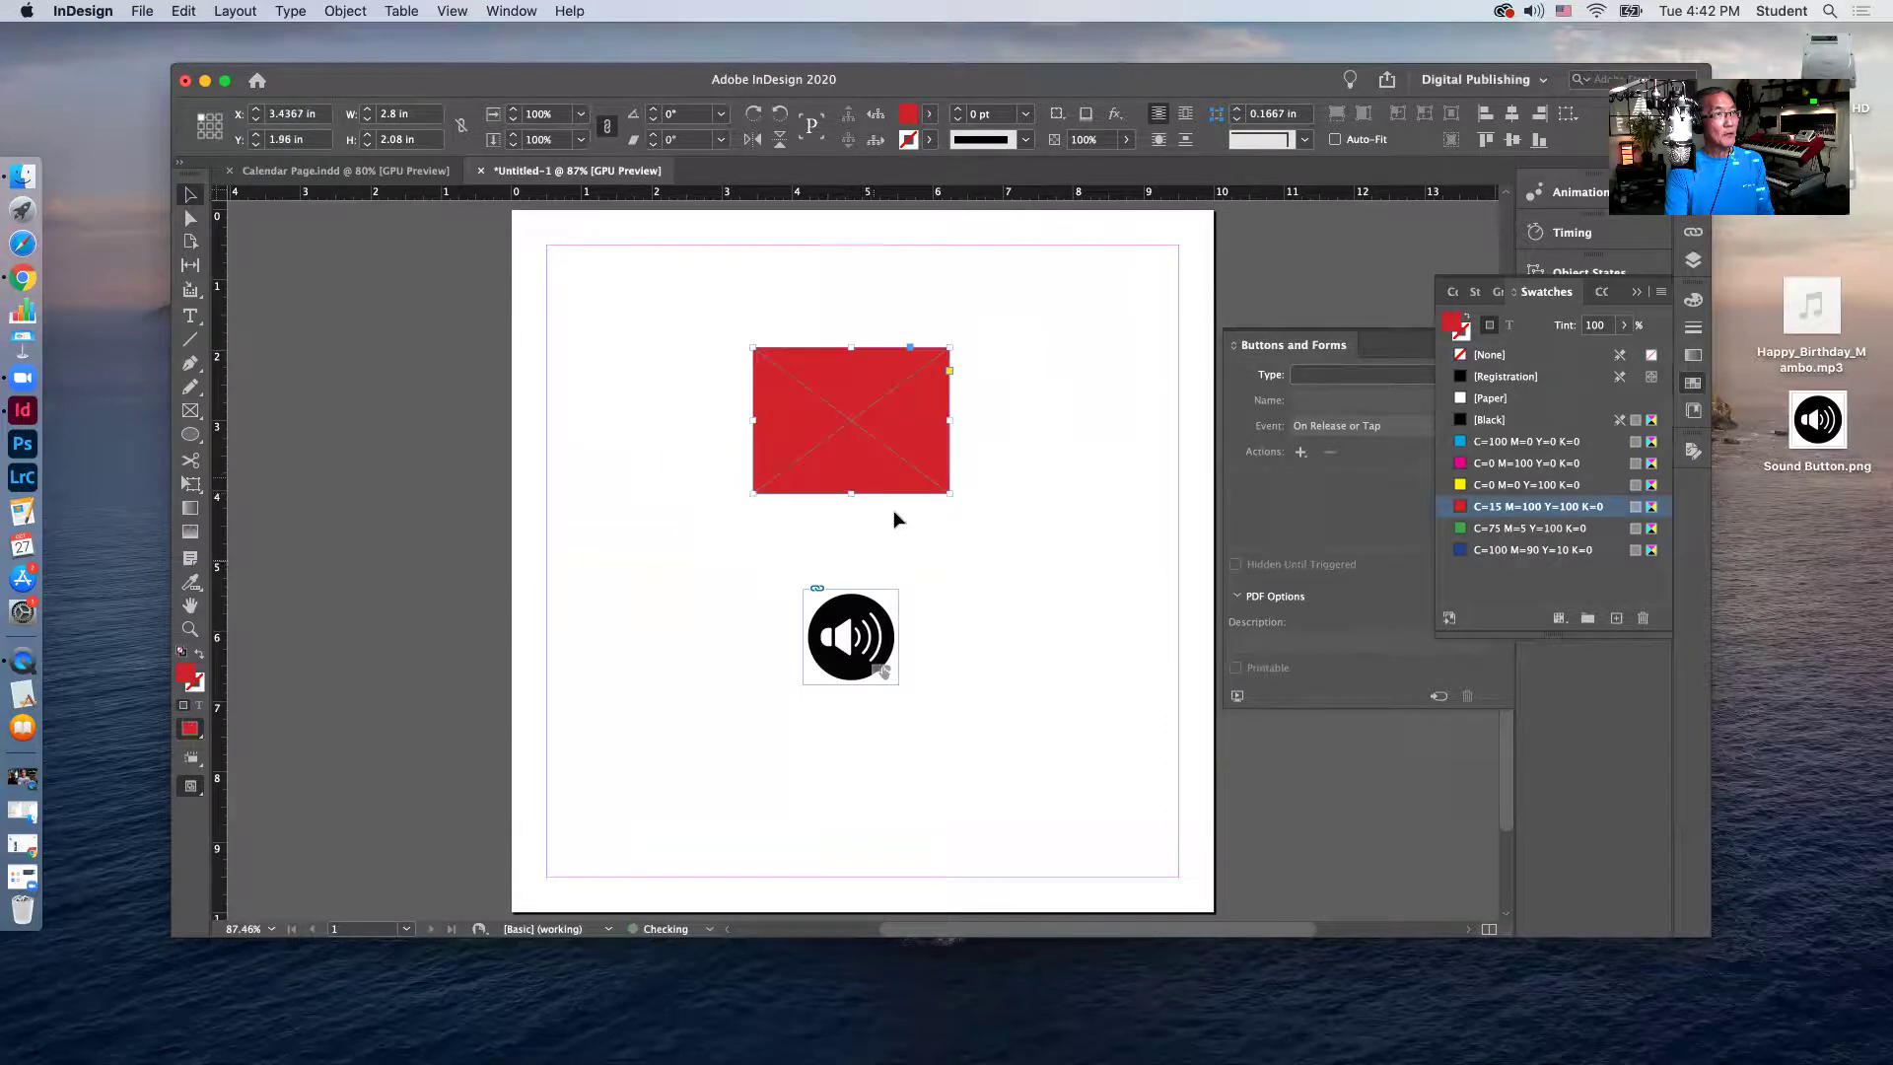
click(1085, 460)
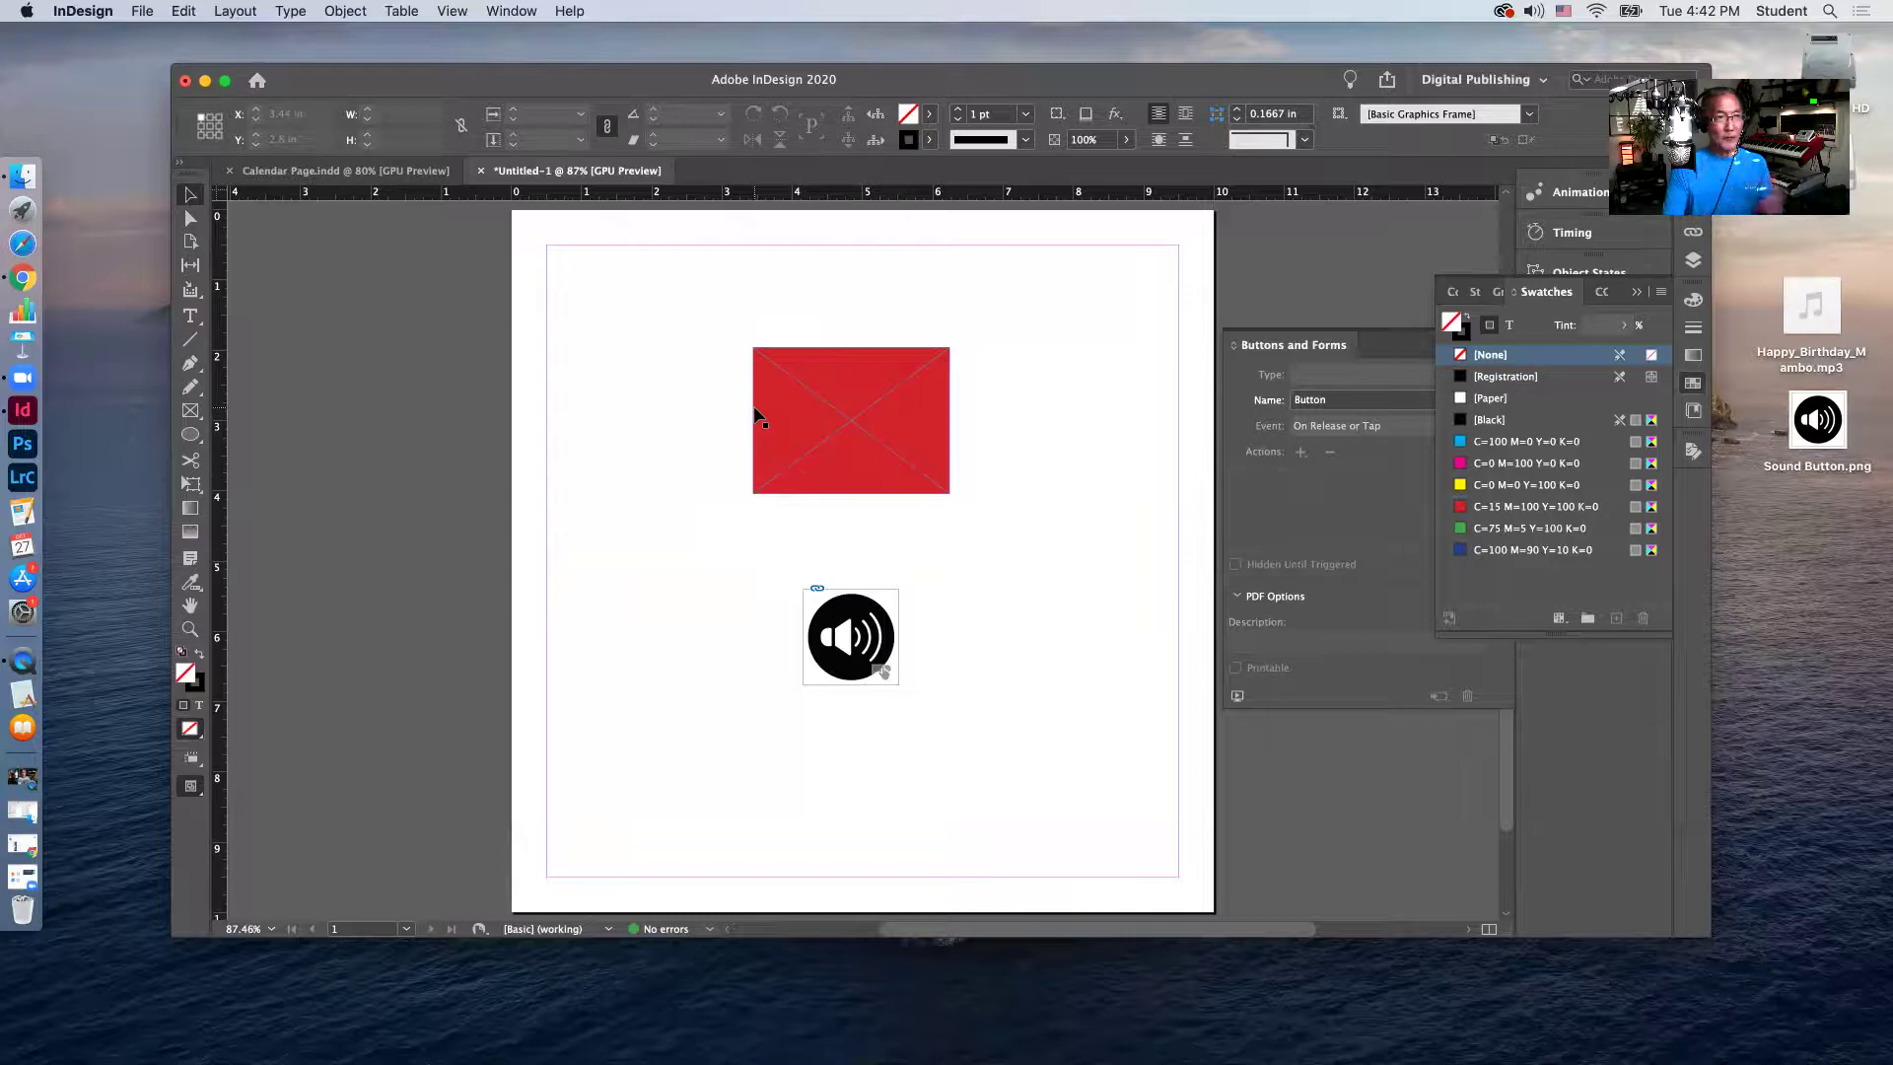
Uncover the sound placeholder, shrink its frame to about 0.58 in by 0.52 in, and place the red rectangle back over it.
drag(853, 392, 656, 490)
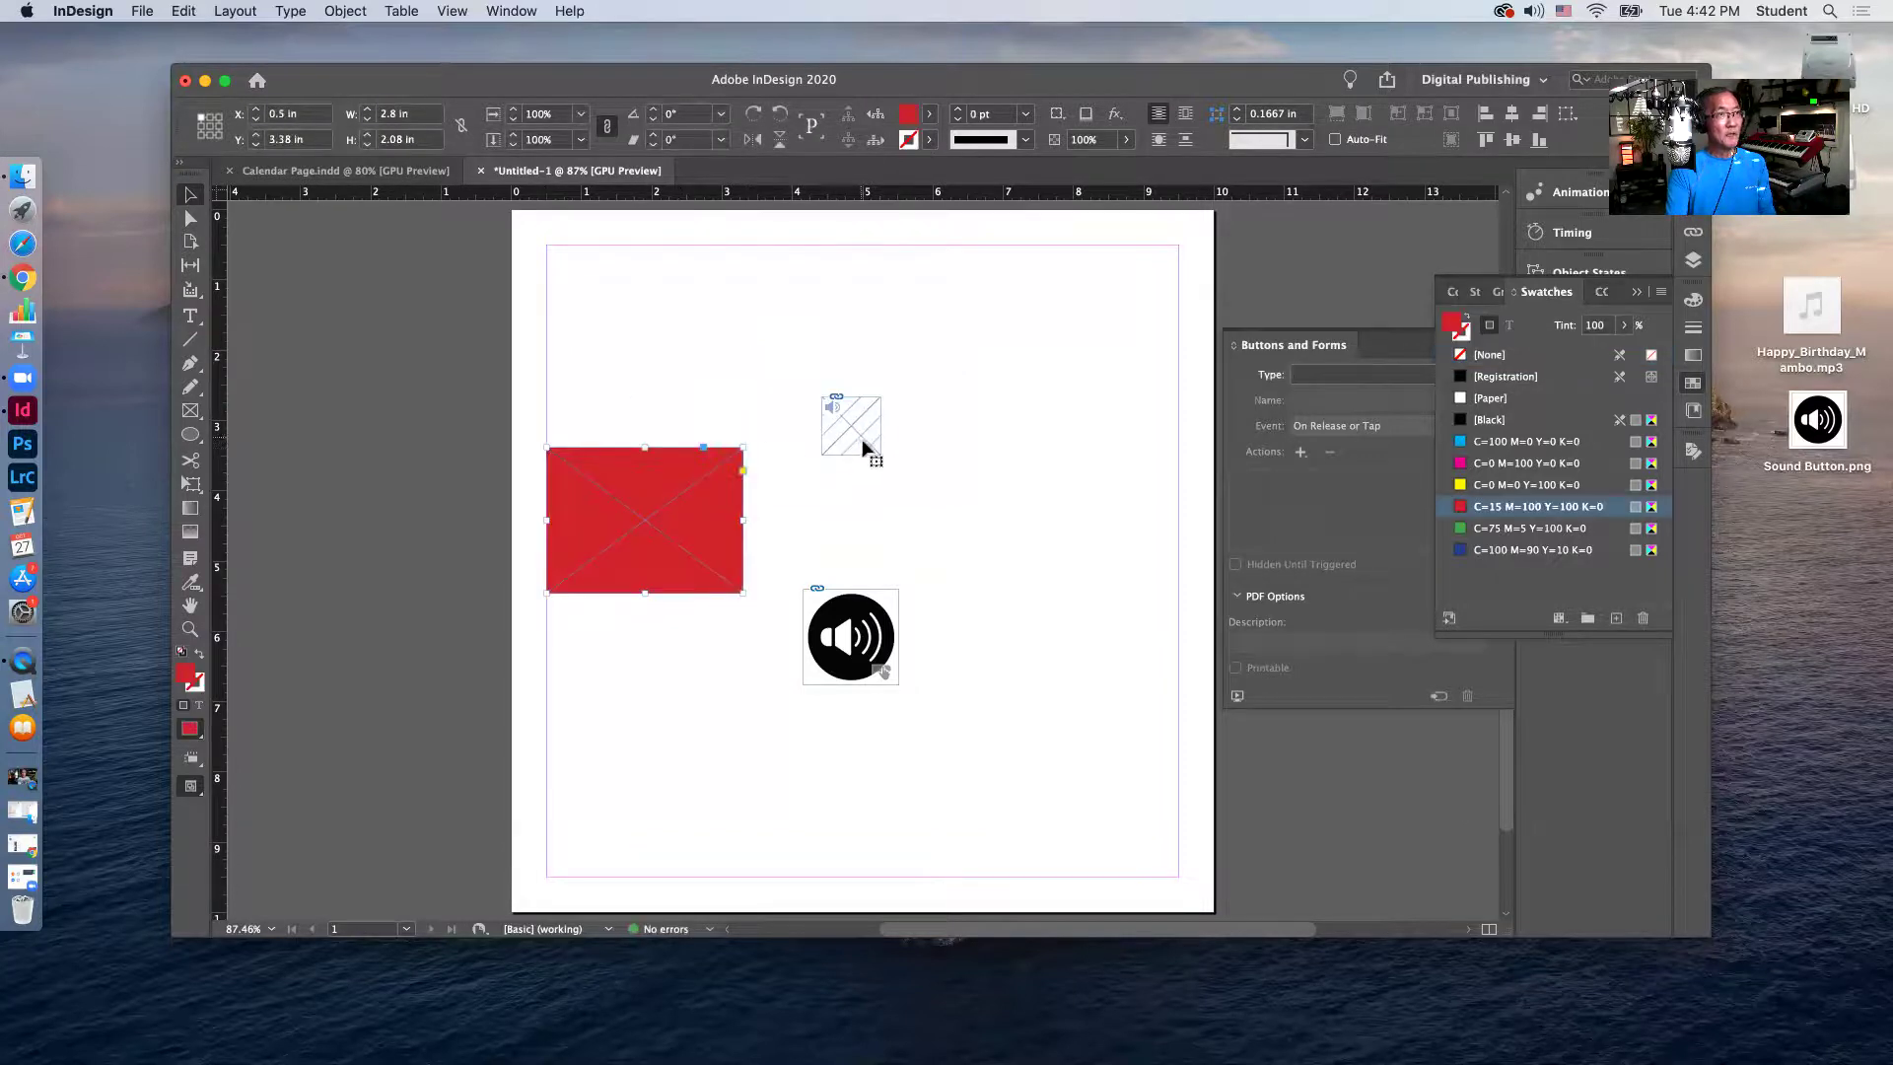
click(876, 449)
drag(881, 455, 866, 434)
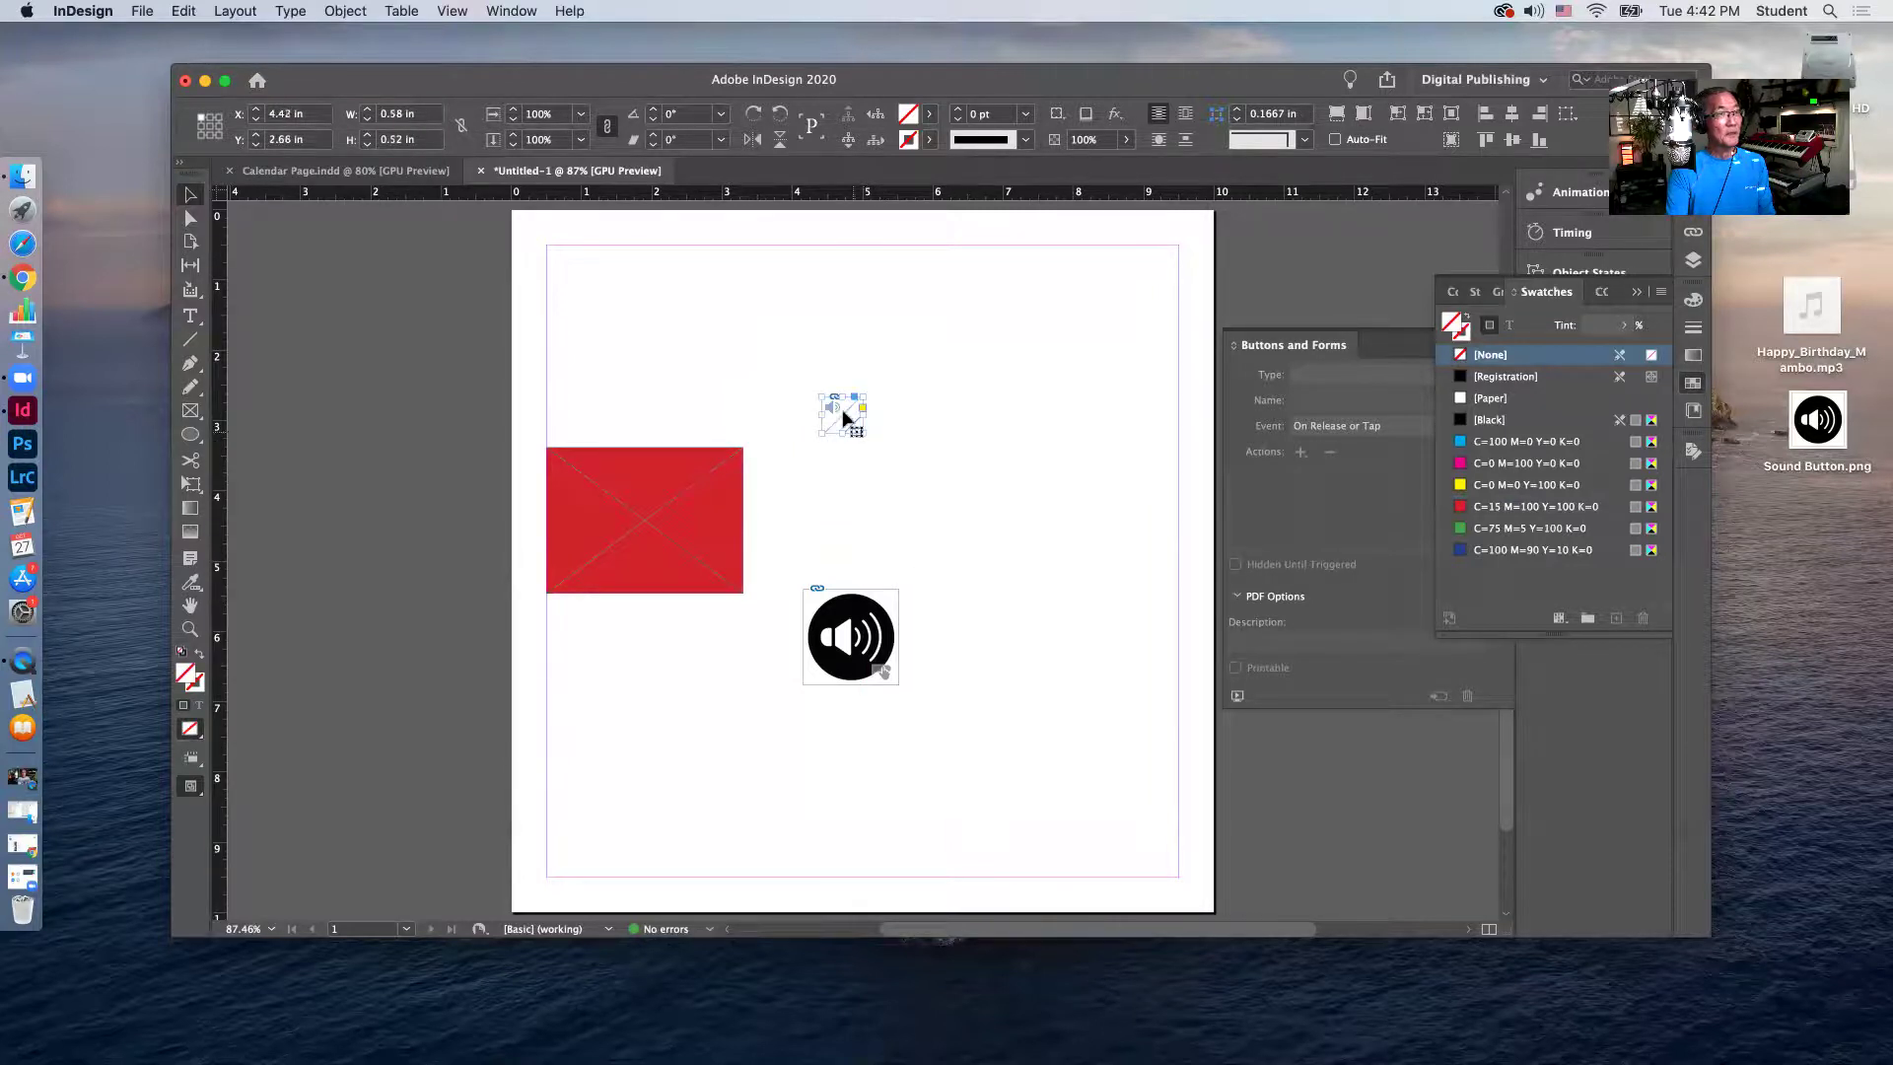
drag(694, 548, 891, 461)
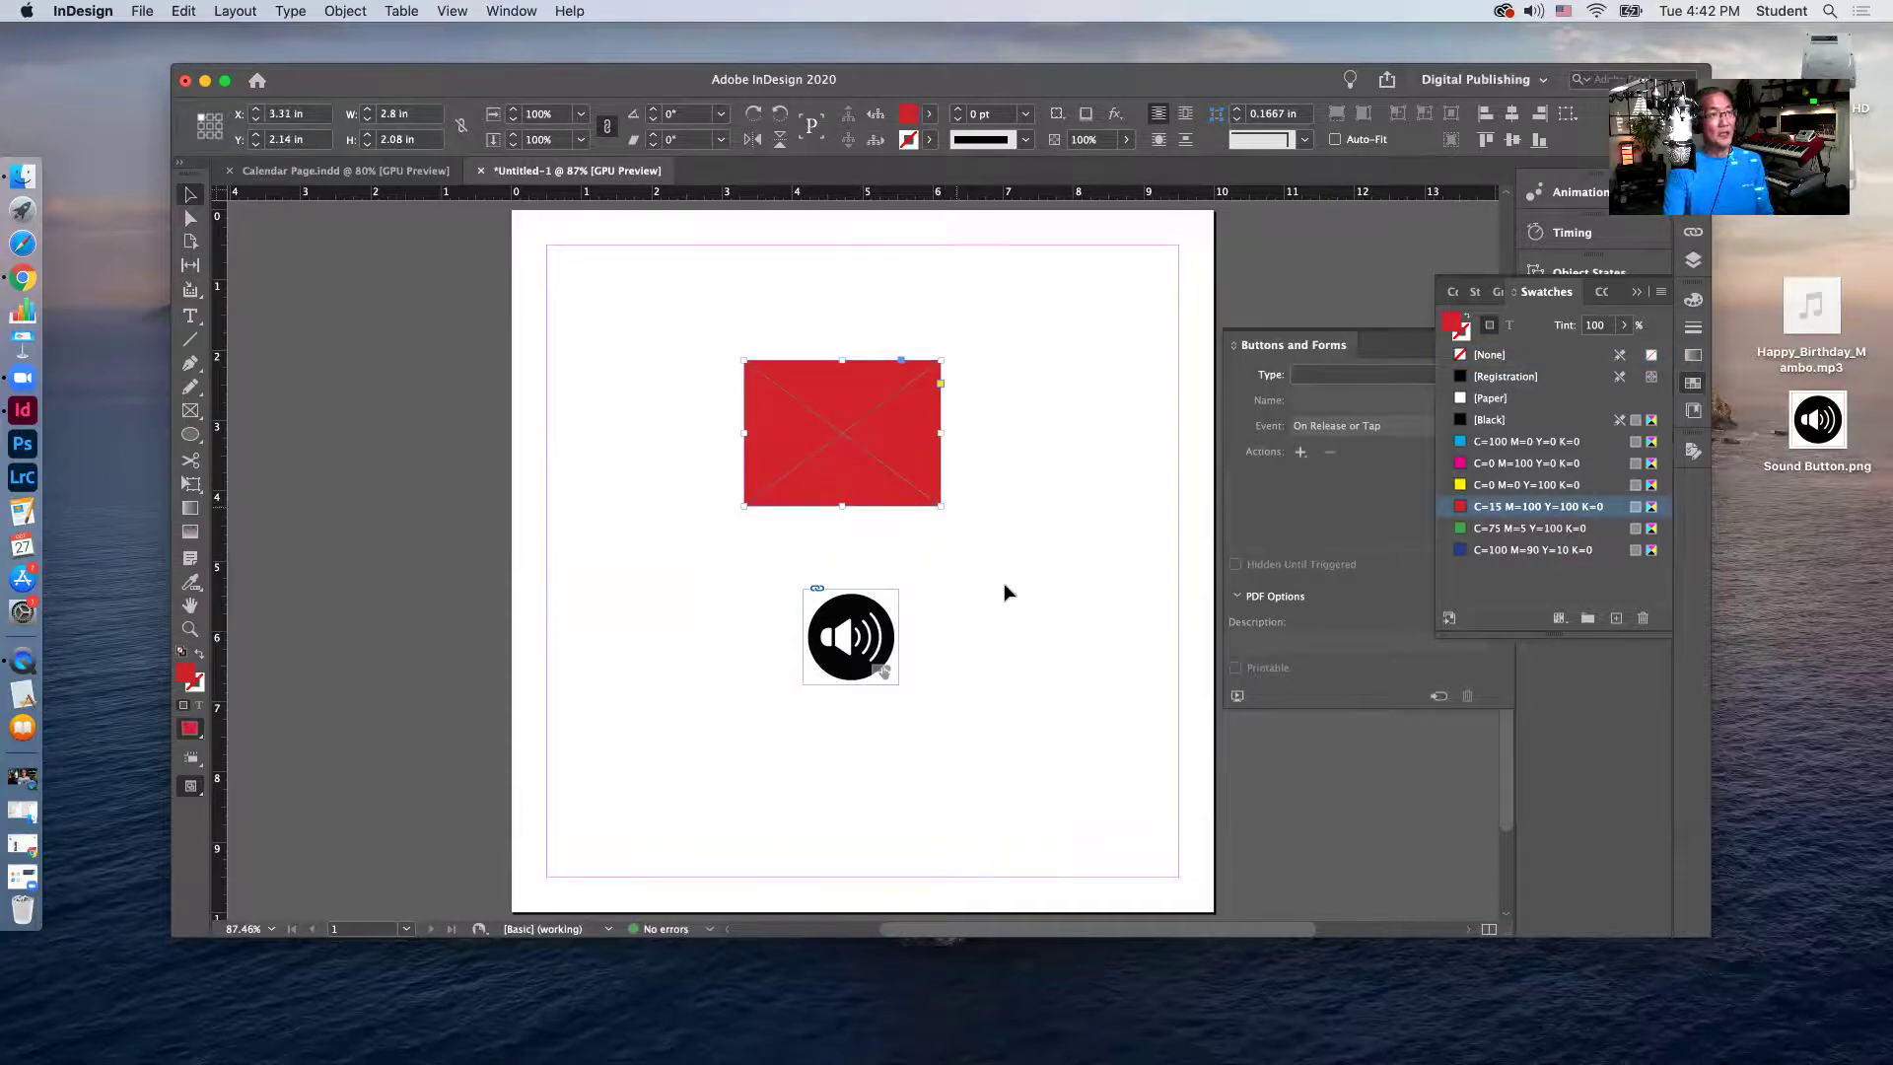
click(1065, 587)
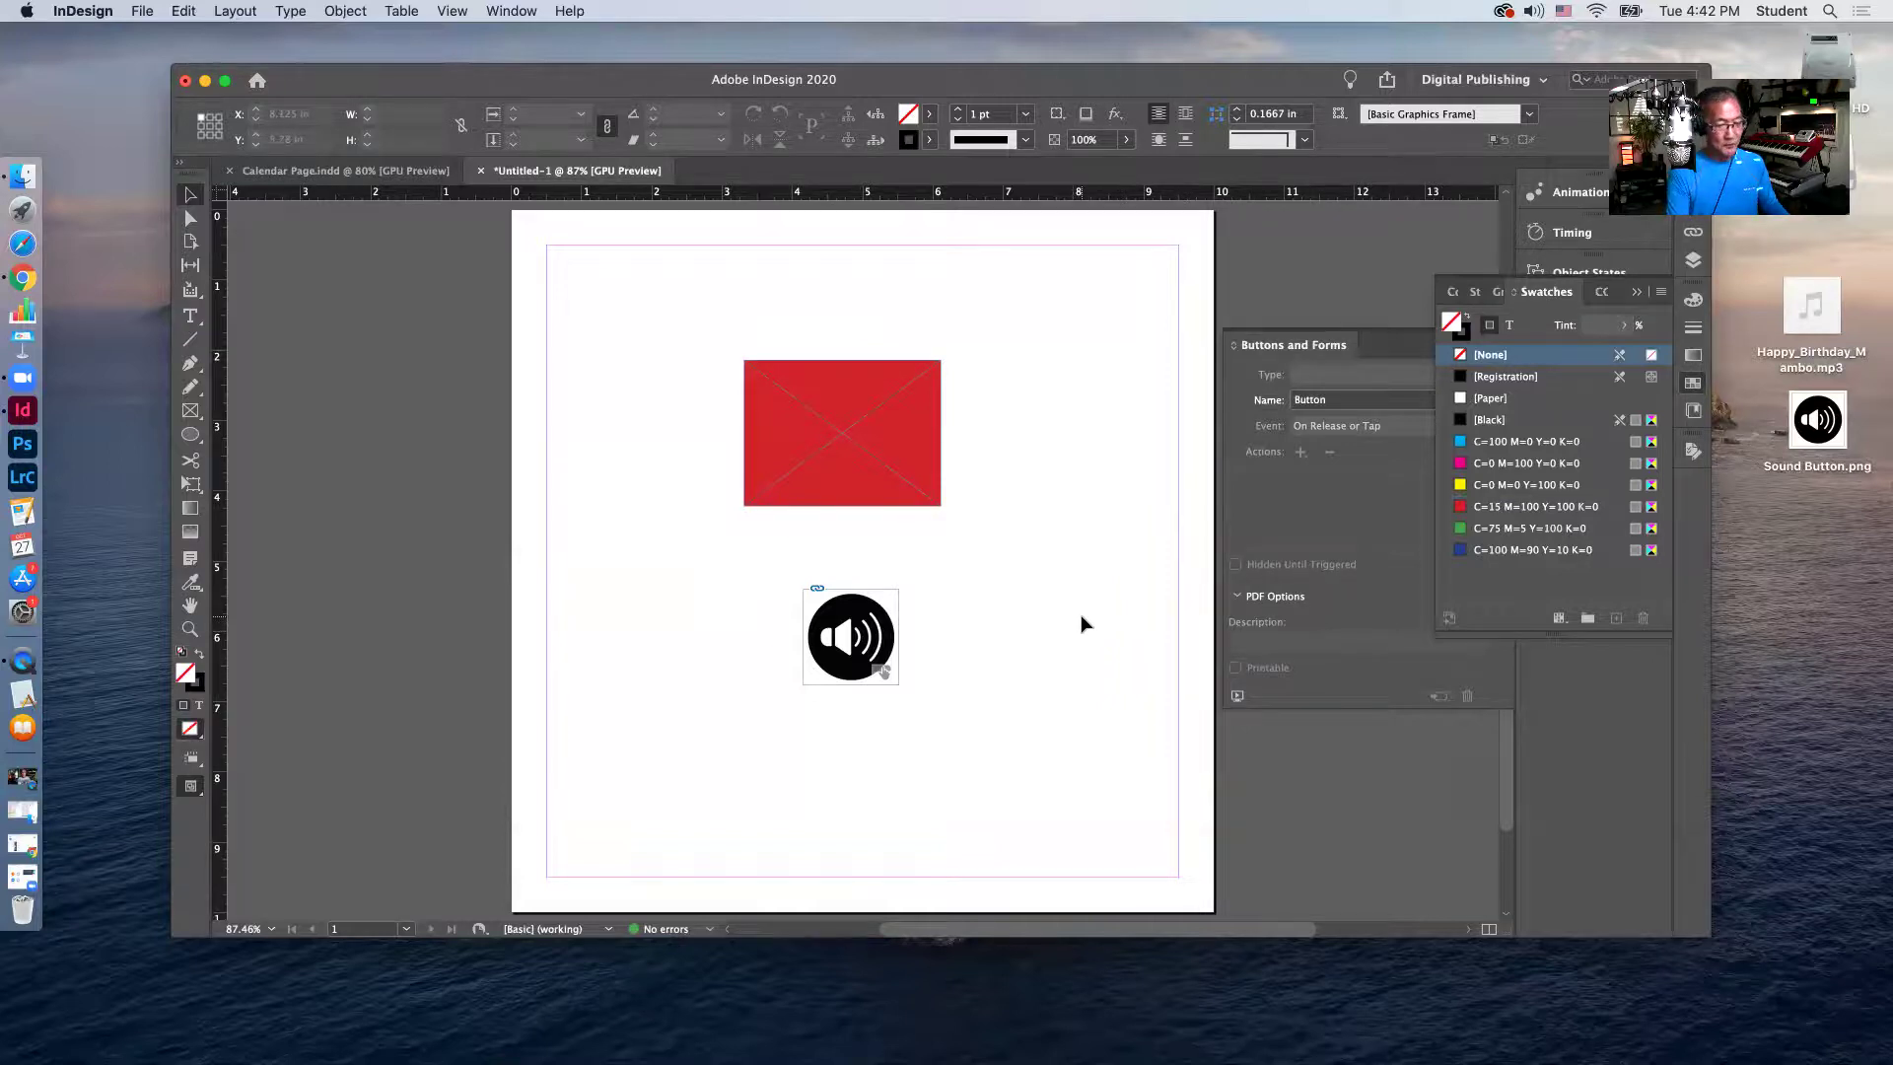
Preview the page's interactivity to check that the red rectangle hides the sound's player controls.
key(super+shift+Return)
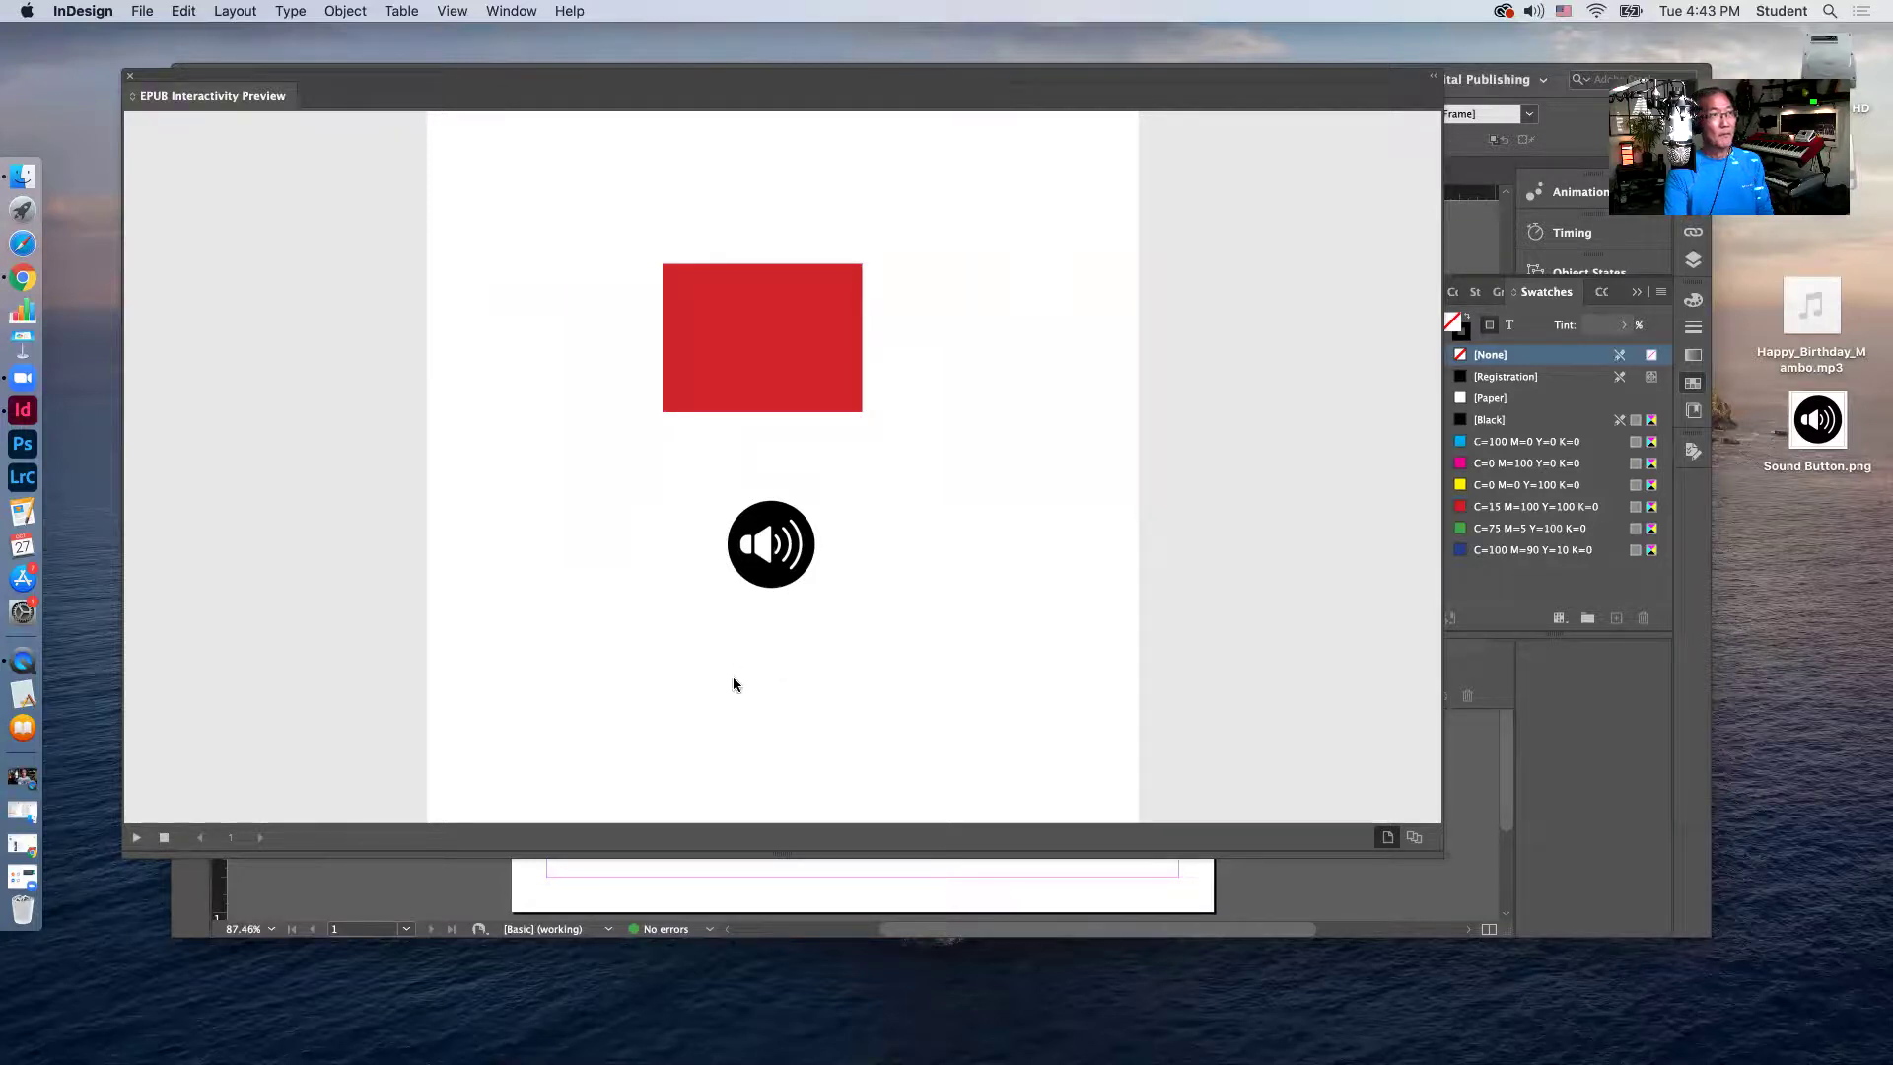
click(129, 78)
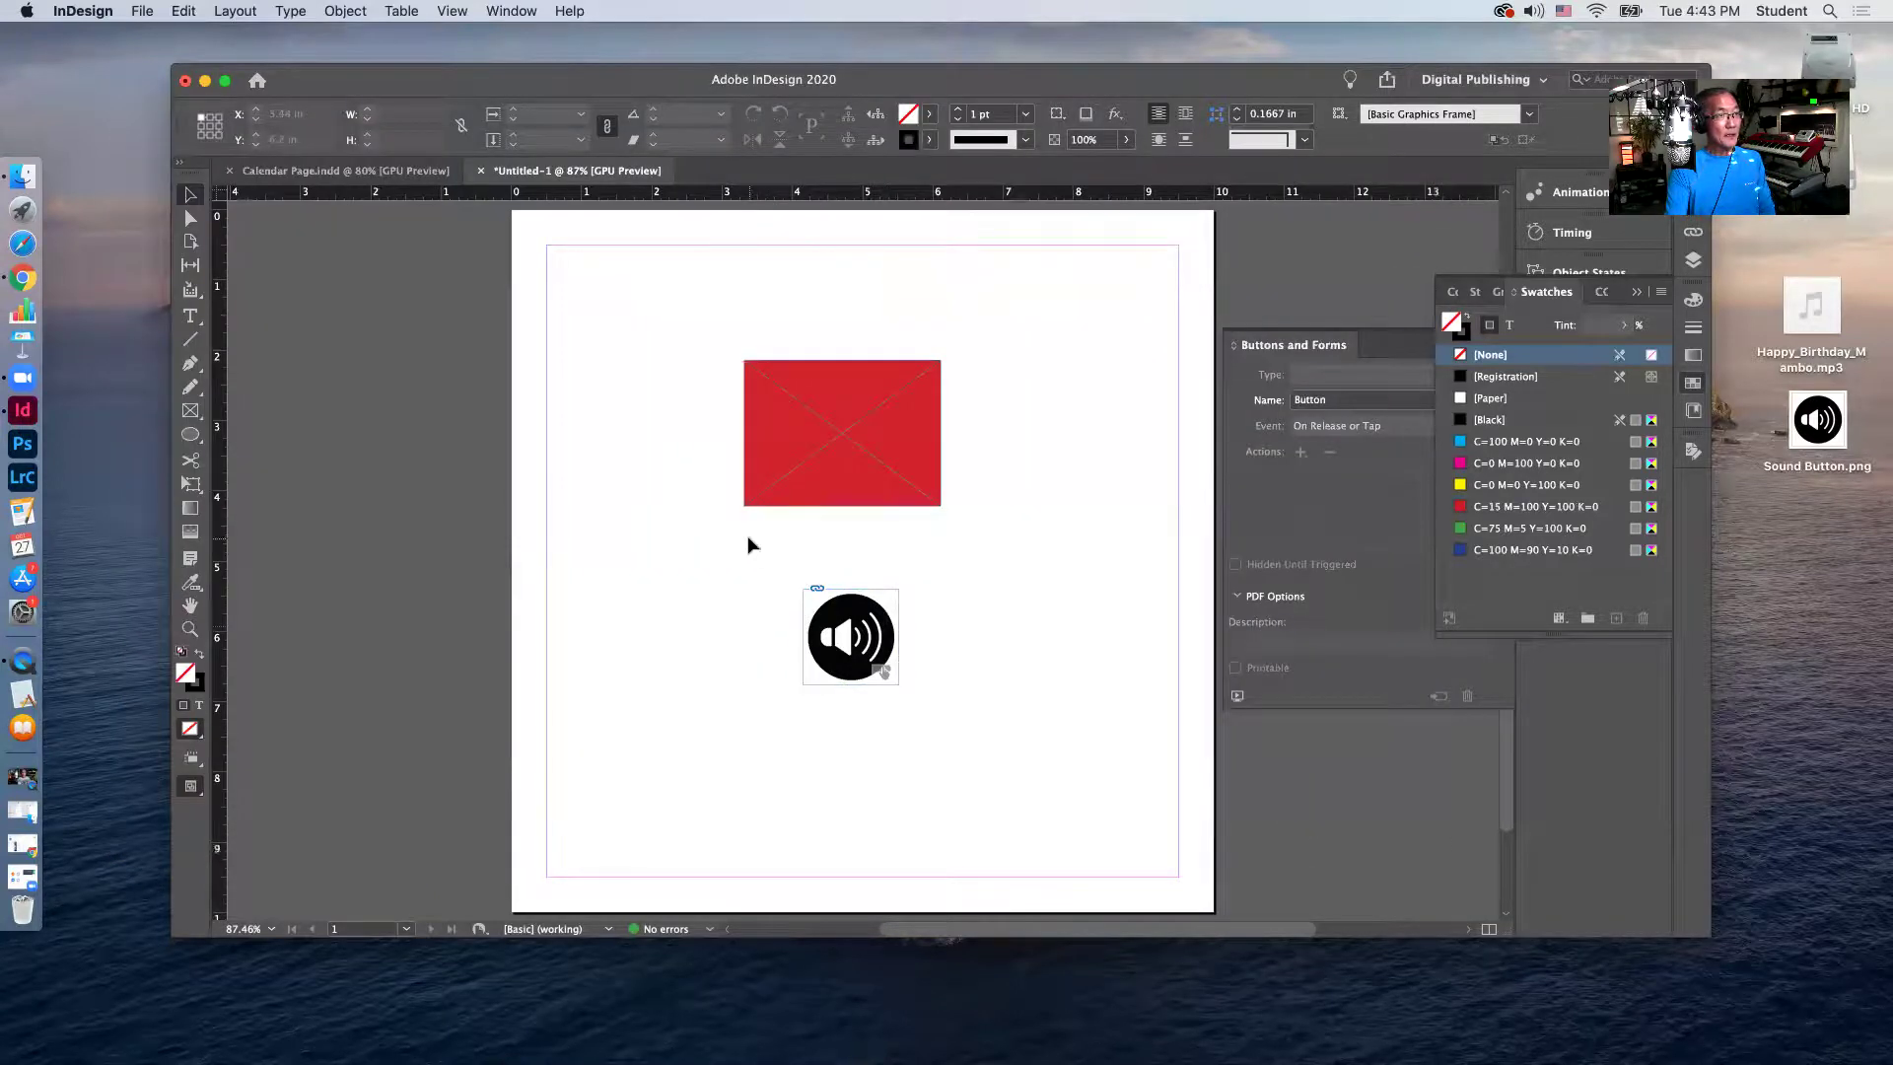
Scale both stacked speaker buttons together to about 0.55 in square and move them beneath the red rectangle's lower-right corner, about X 5.56 in, Y 4.45 in.
drag(772, 570, 968, 761)
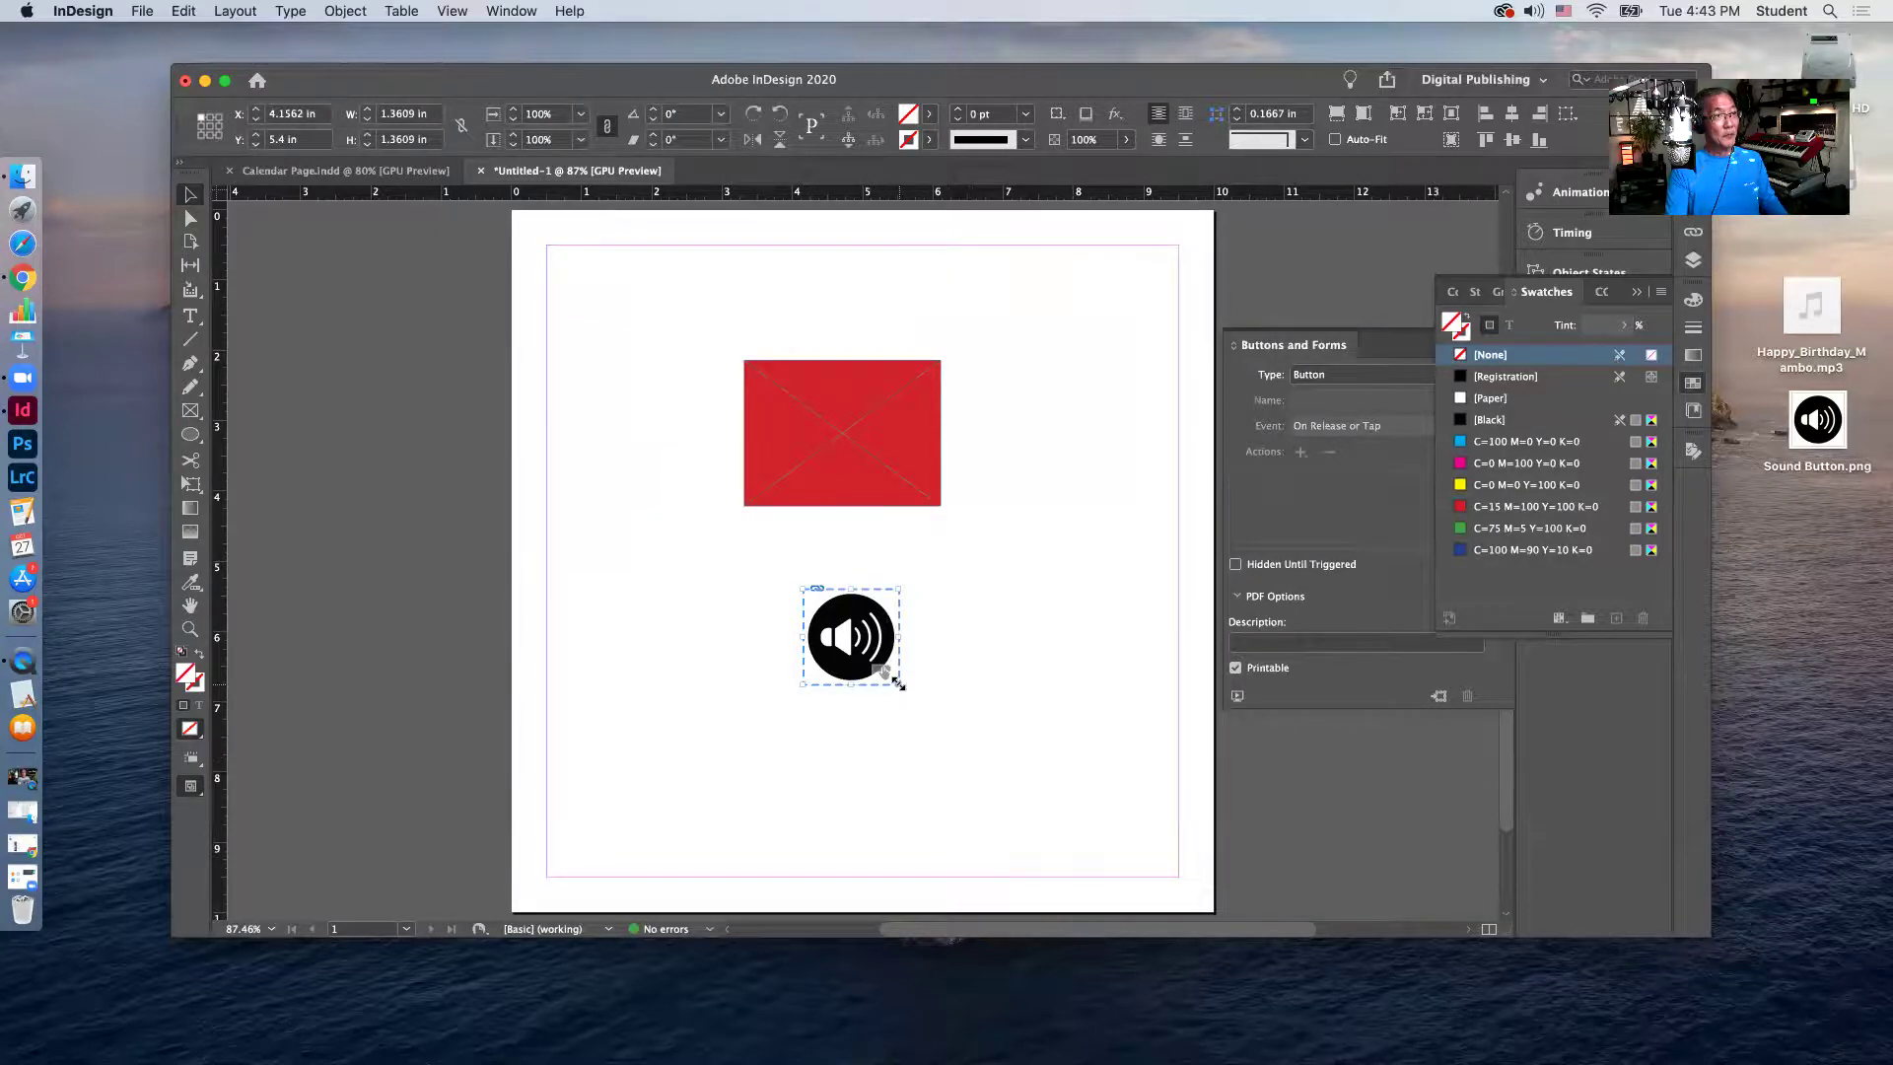
drag(898, 681, 836, 614)
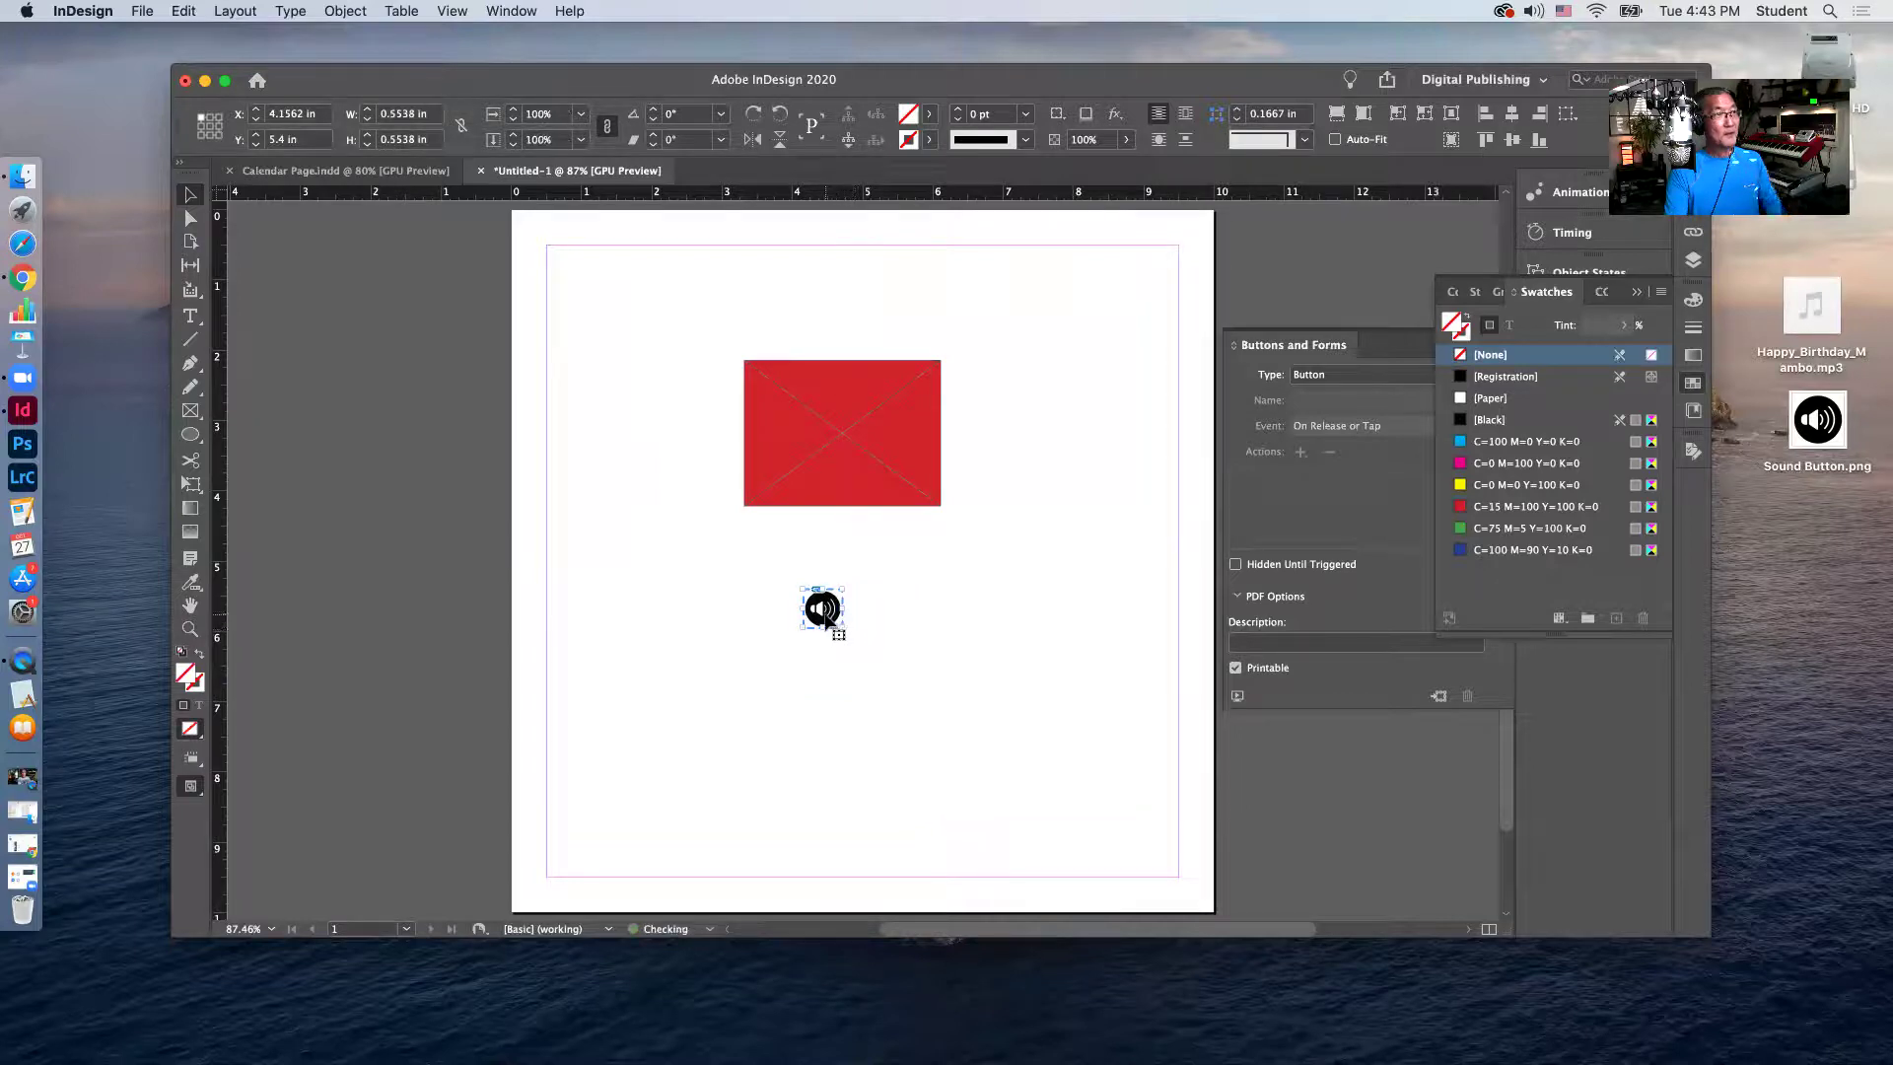
drag(824, 616, 917, 545)
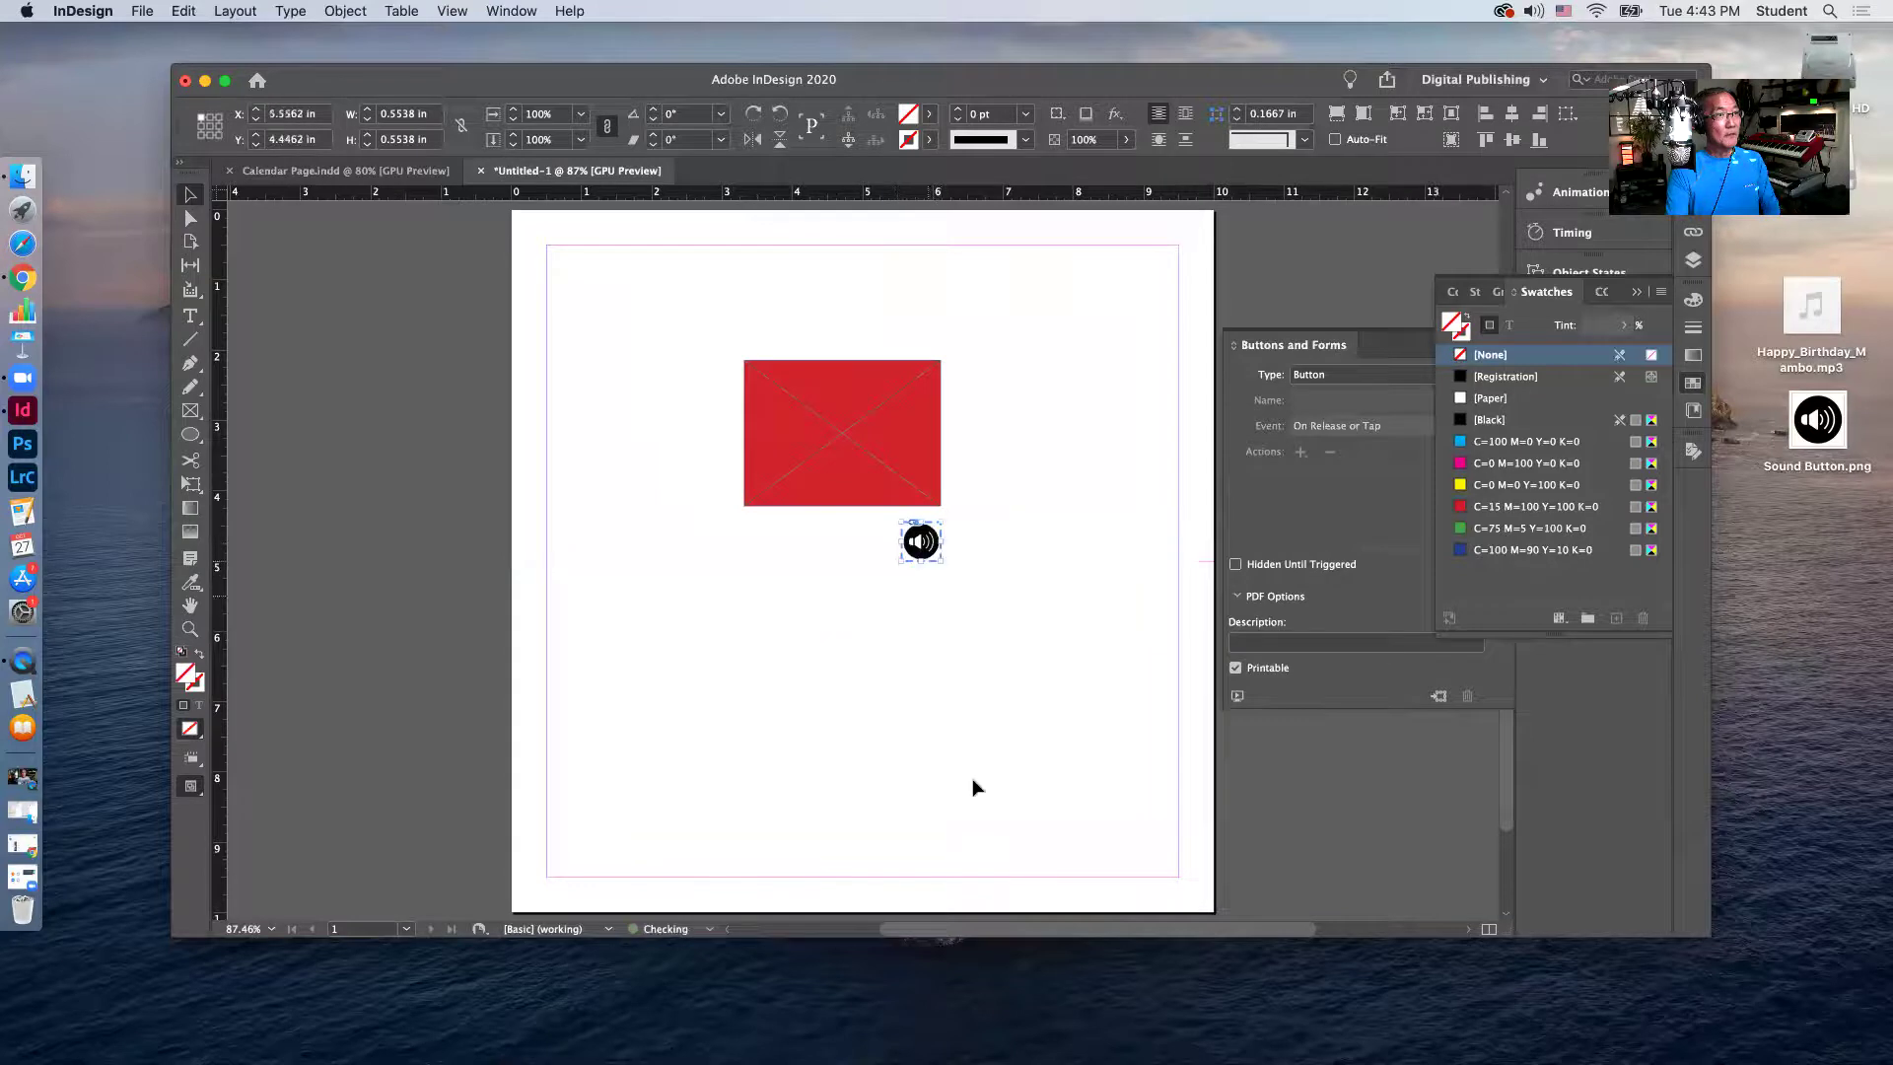
click(948, 729)
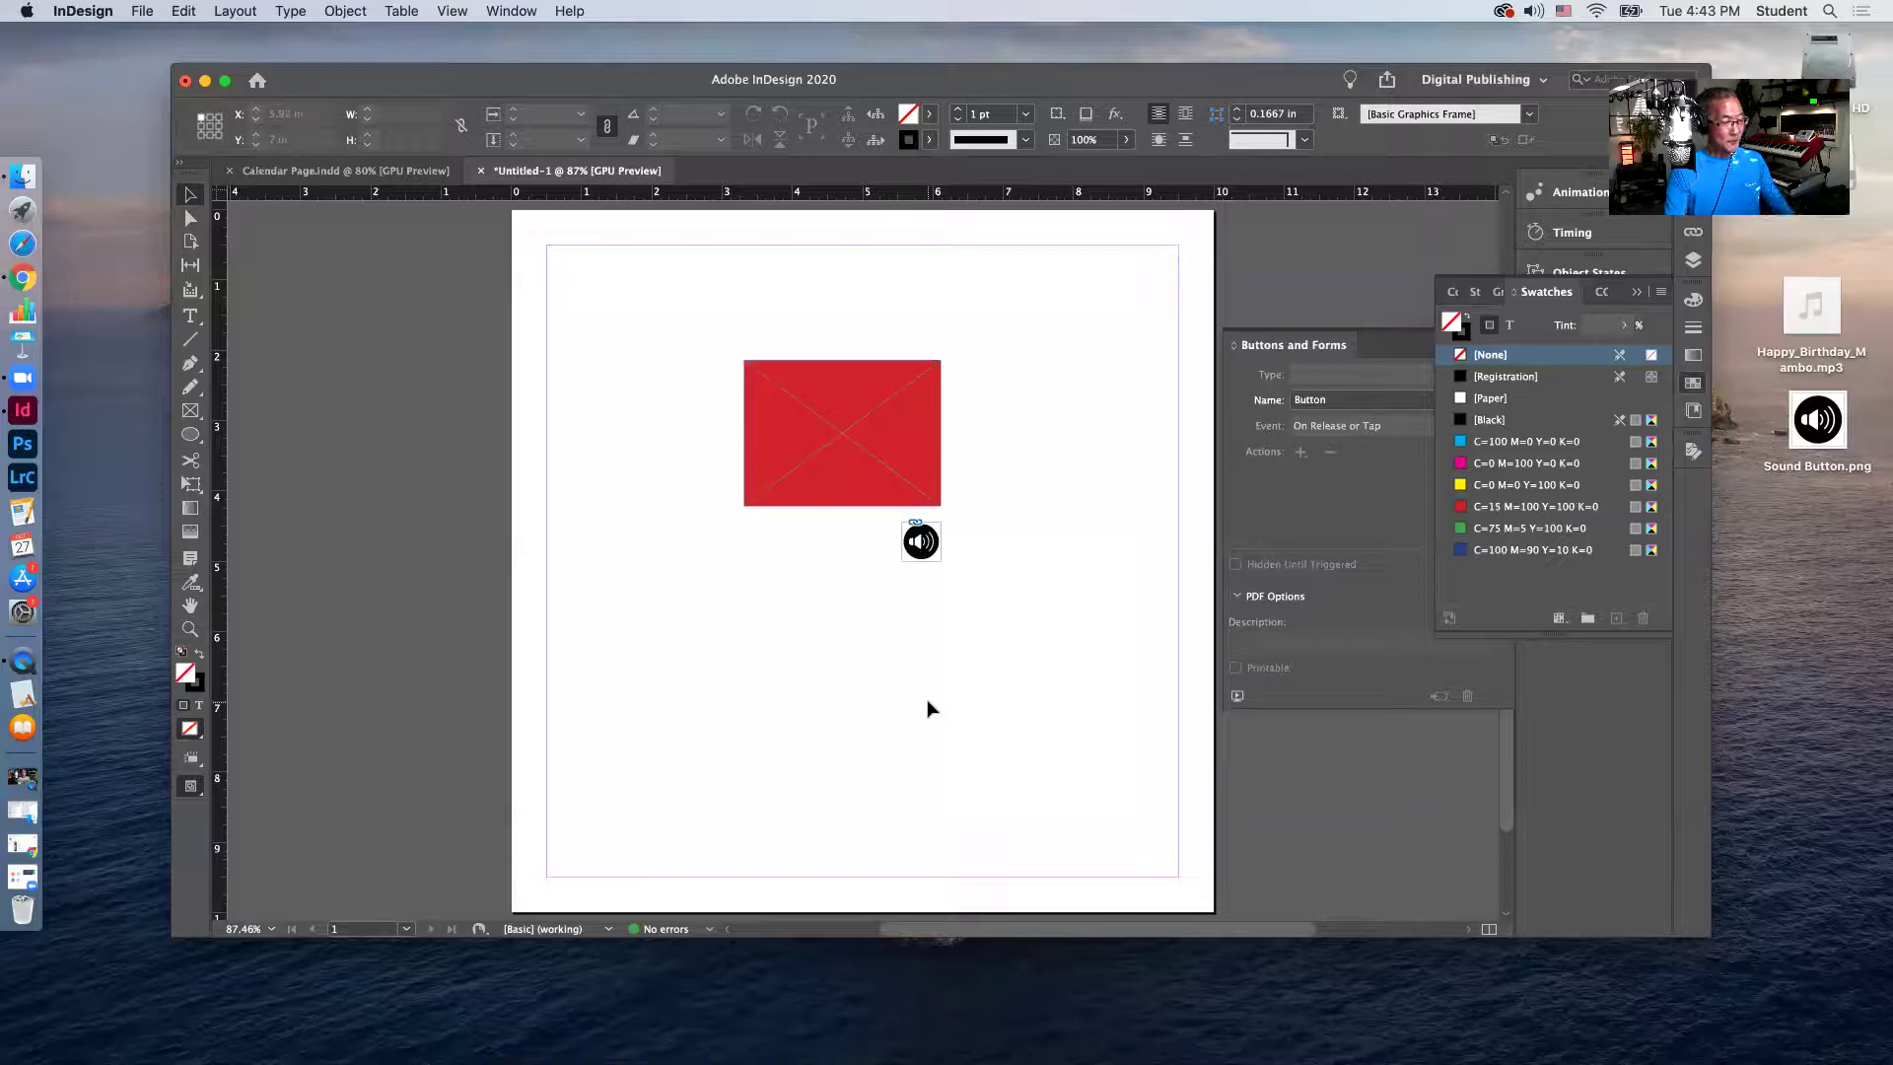
Preview the page's interactivity and test the resized speaker button, closing the preview when done.
key(super+shift+Return)
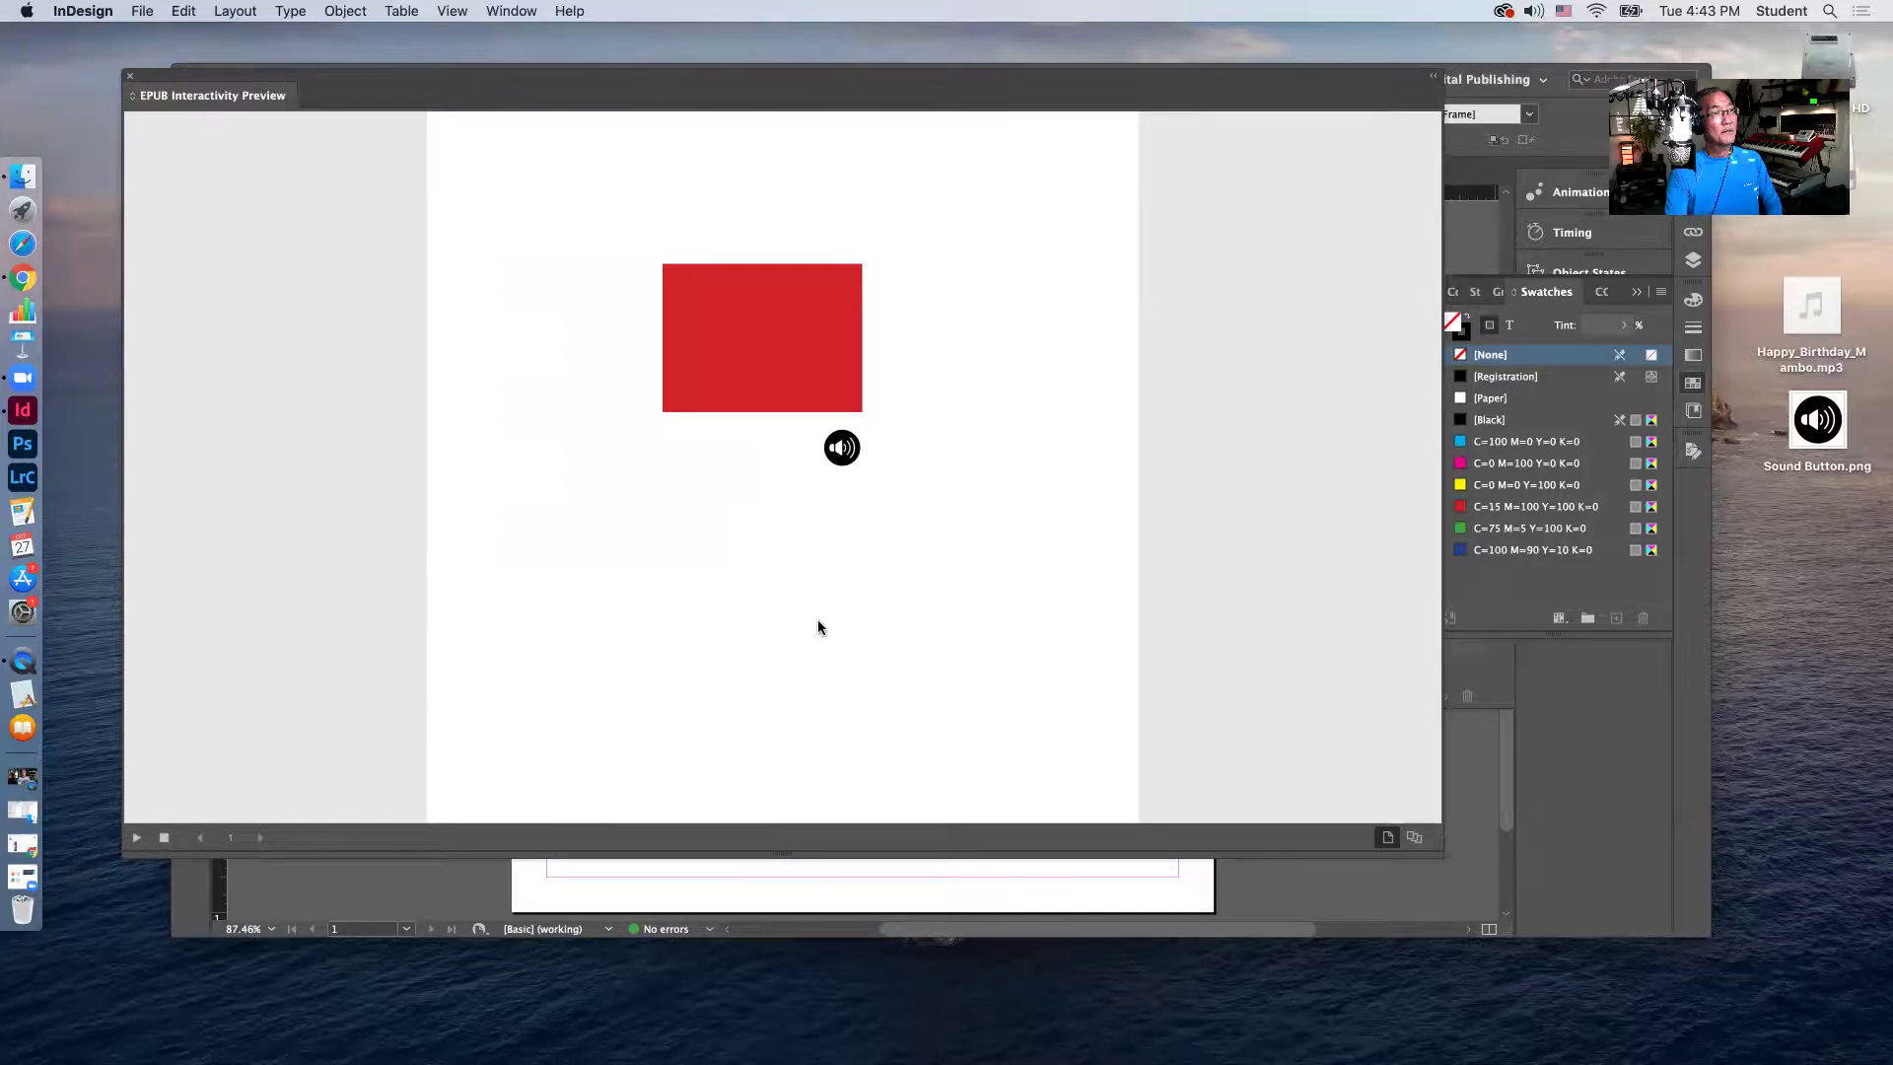
click(840, 459)
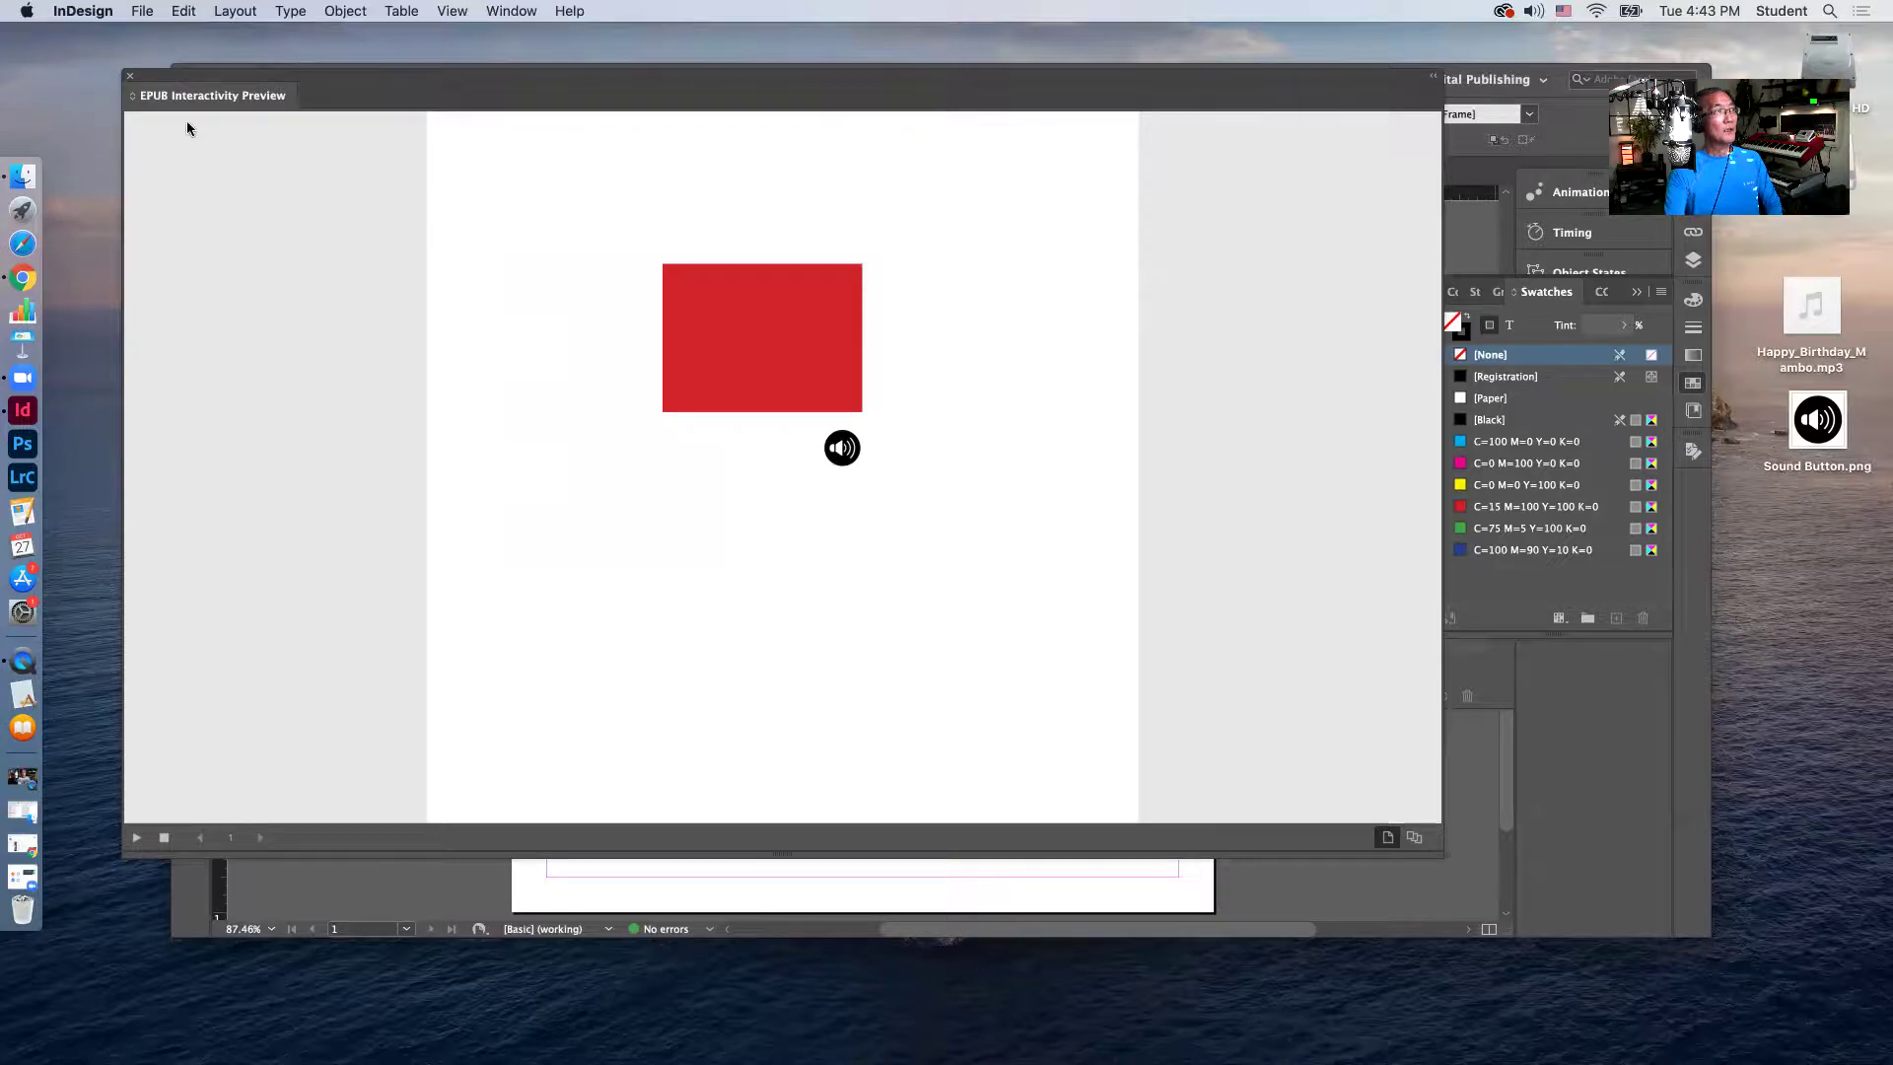
click(130, 78)
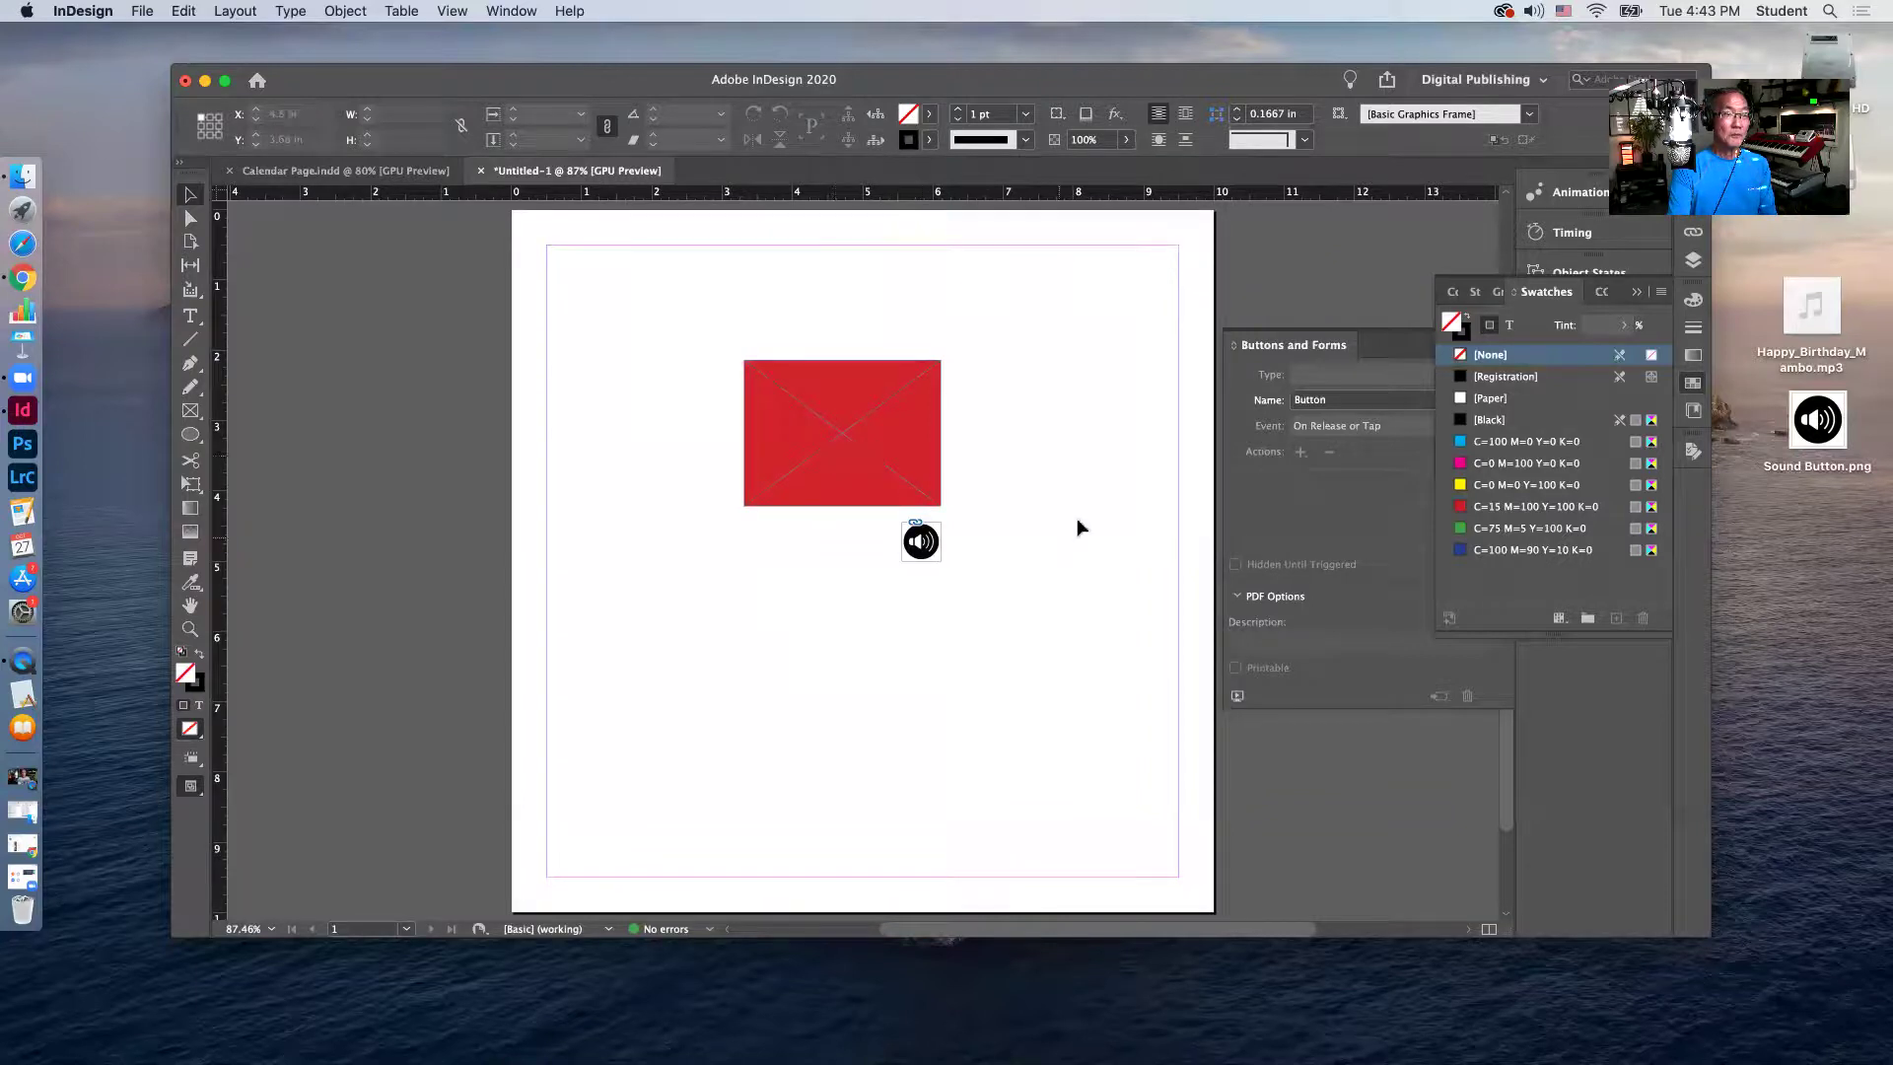
Move the play button aside to X 6.25 in and examine the sound and show/hide actions of the play and stop buttons.
click(915, 555)
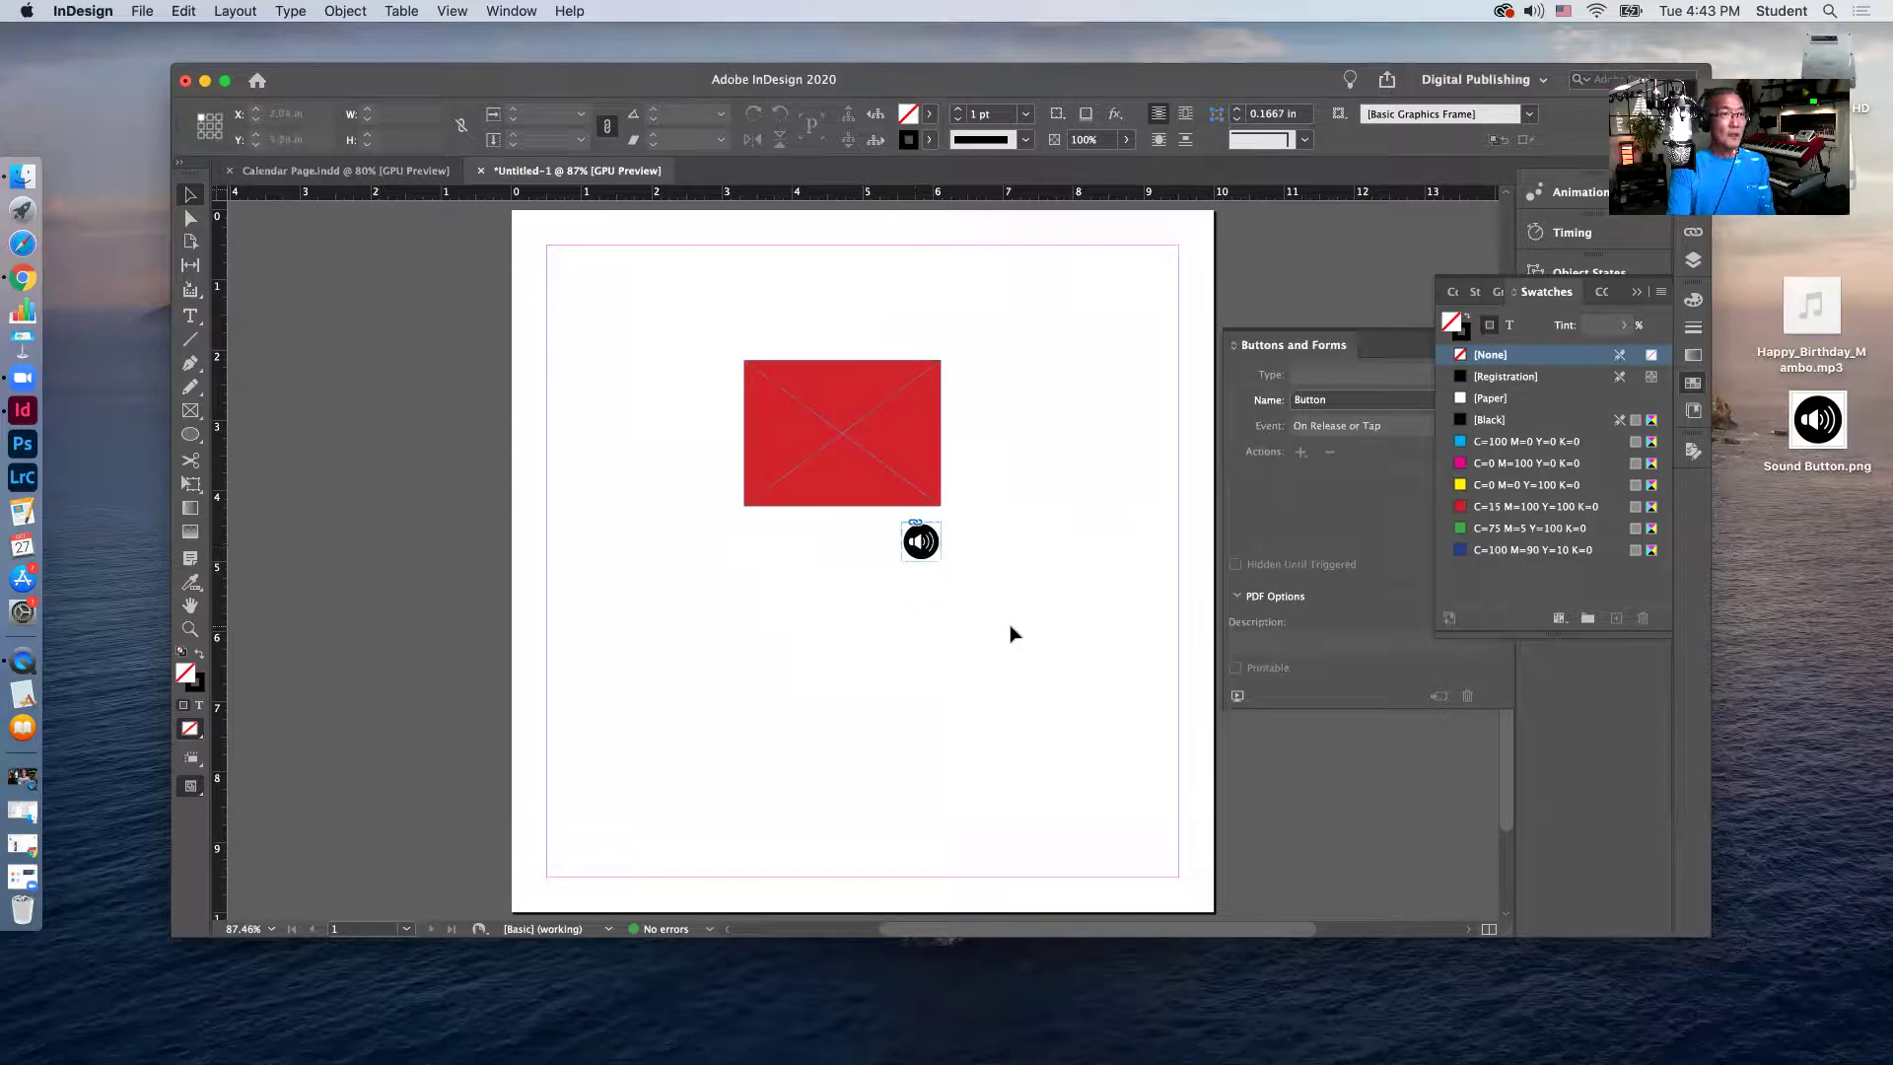
drag(927, 541, 969, 541)
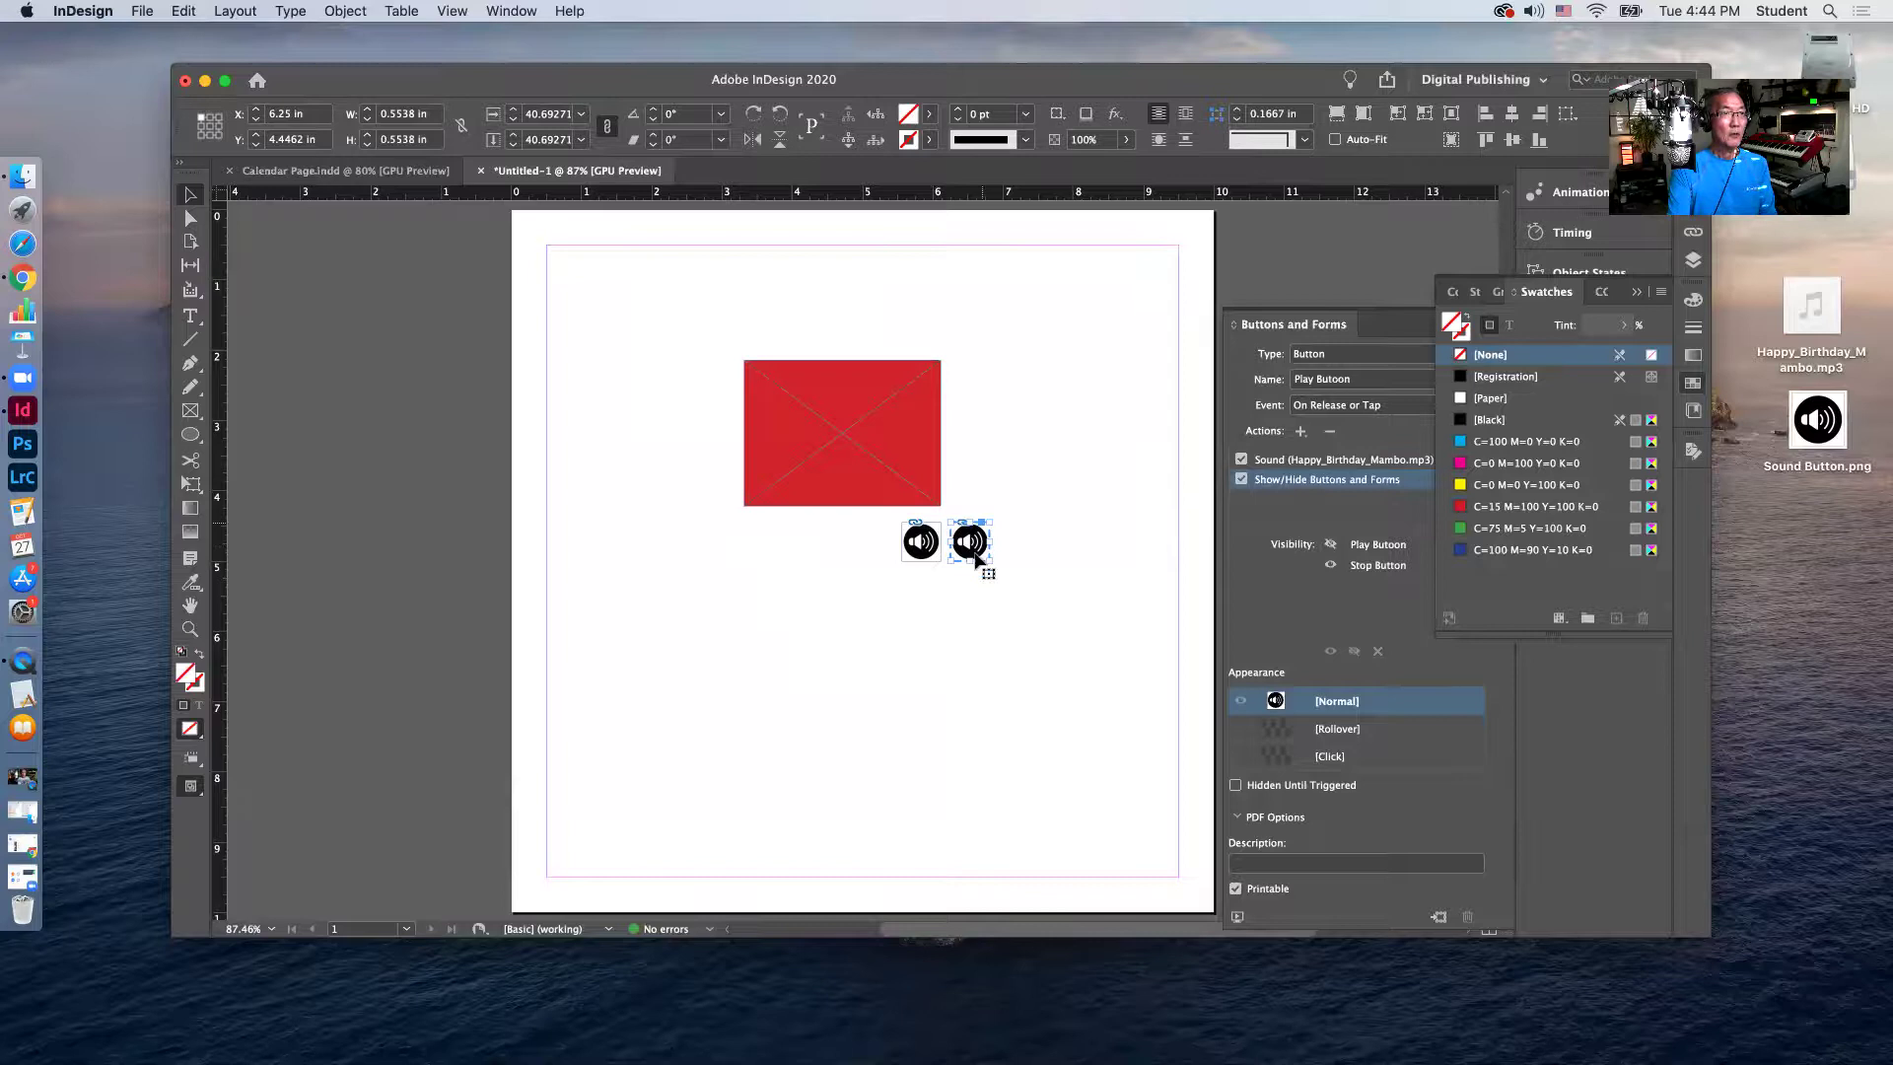
shift+click(920, 541)
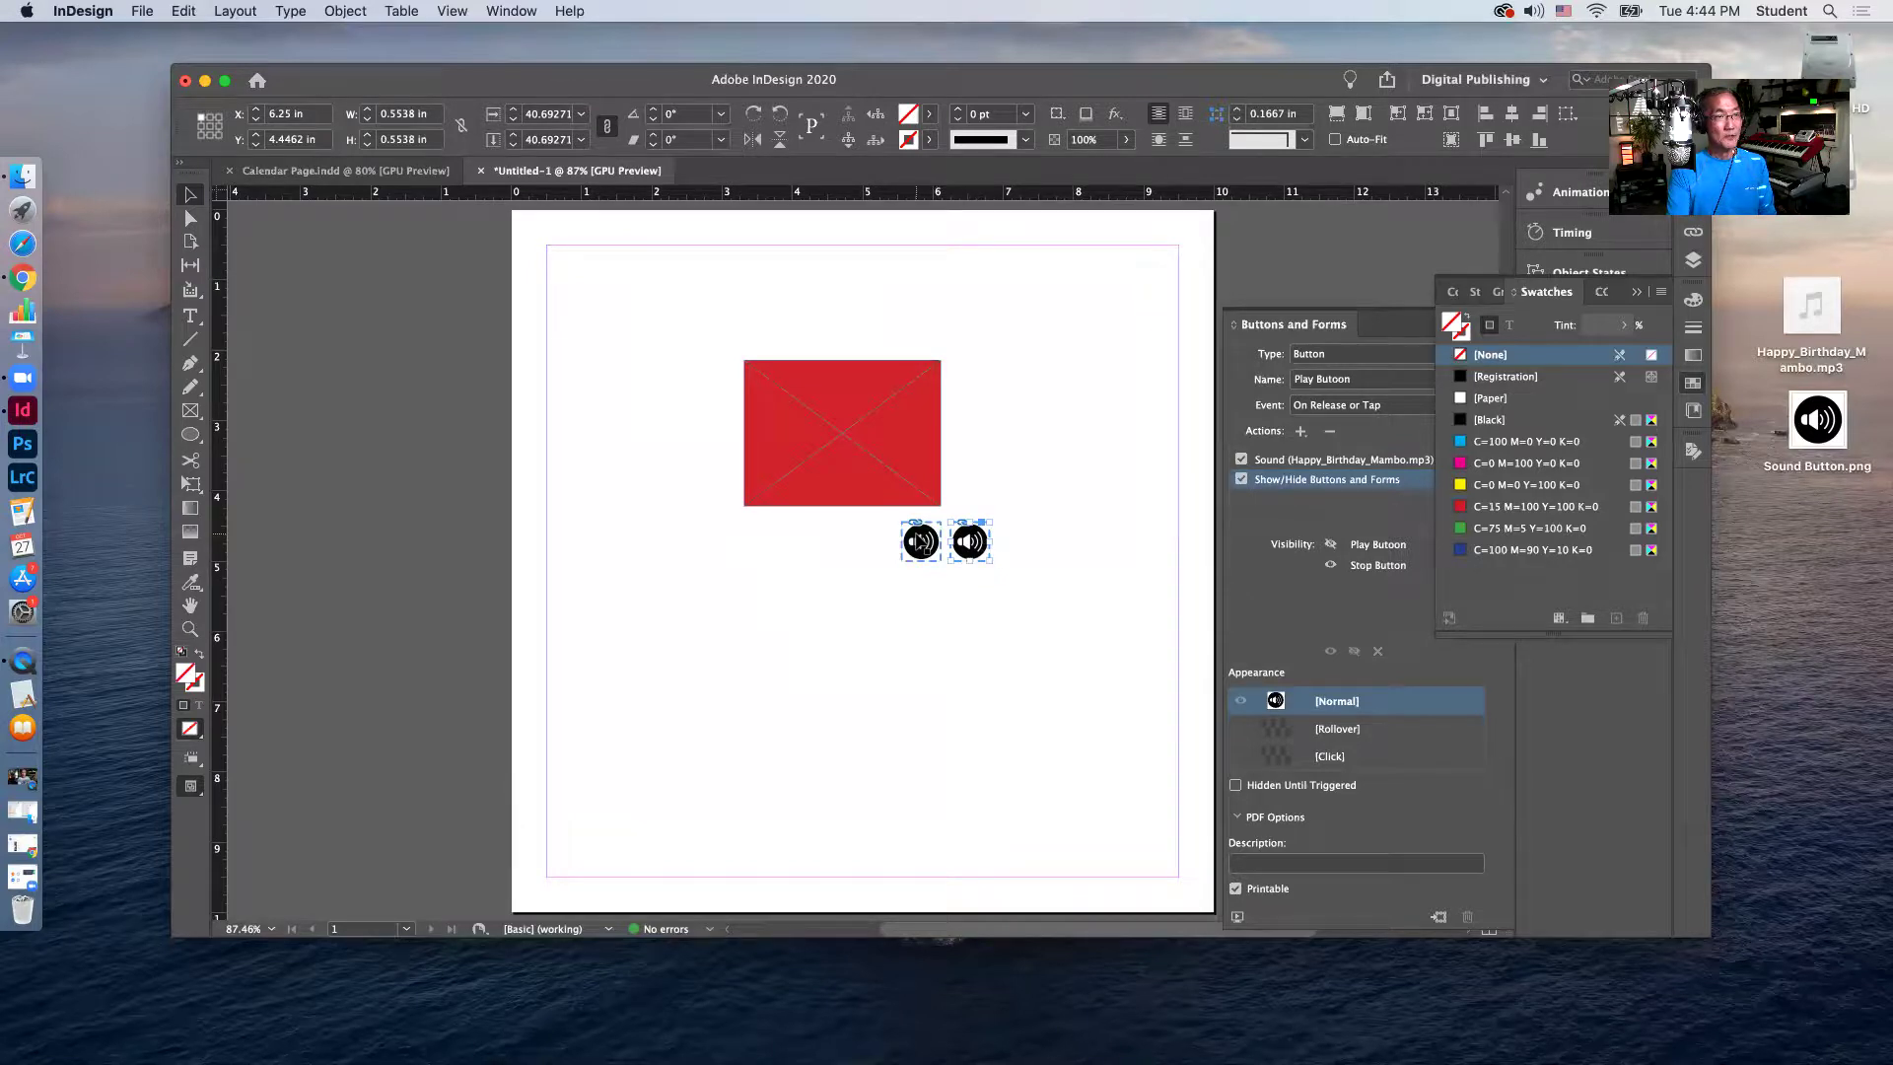
click(920, 541)
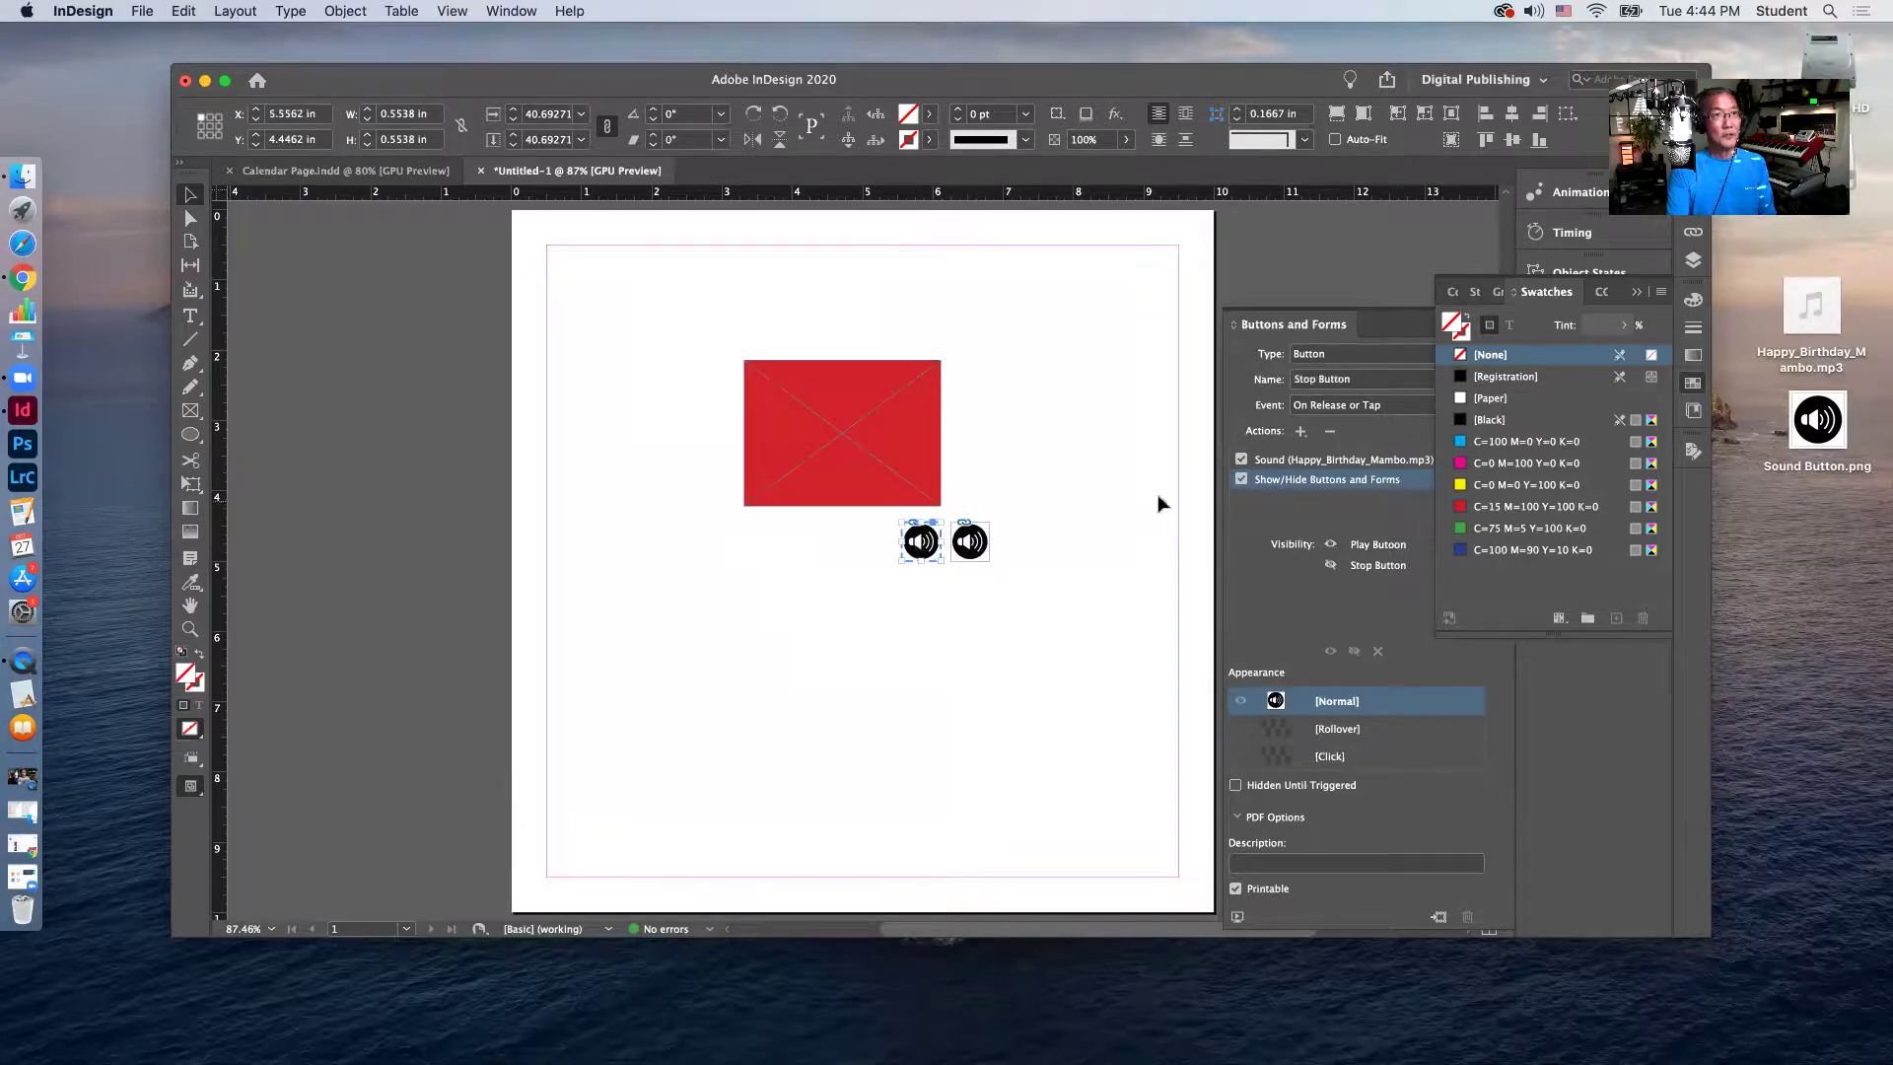
click(1635, 292)
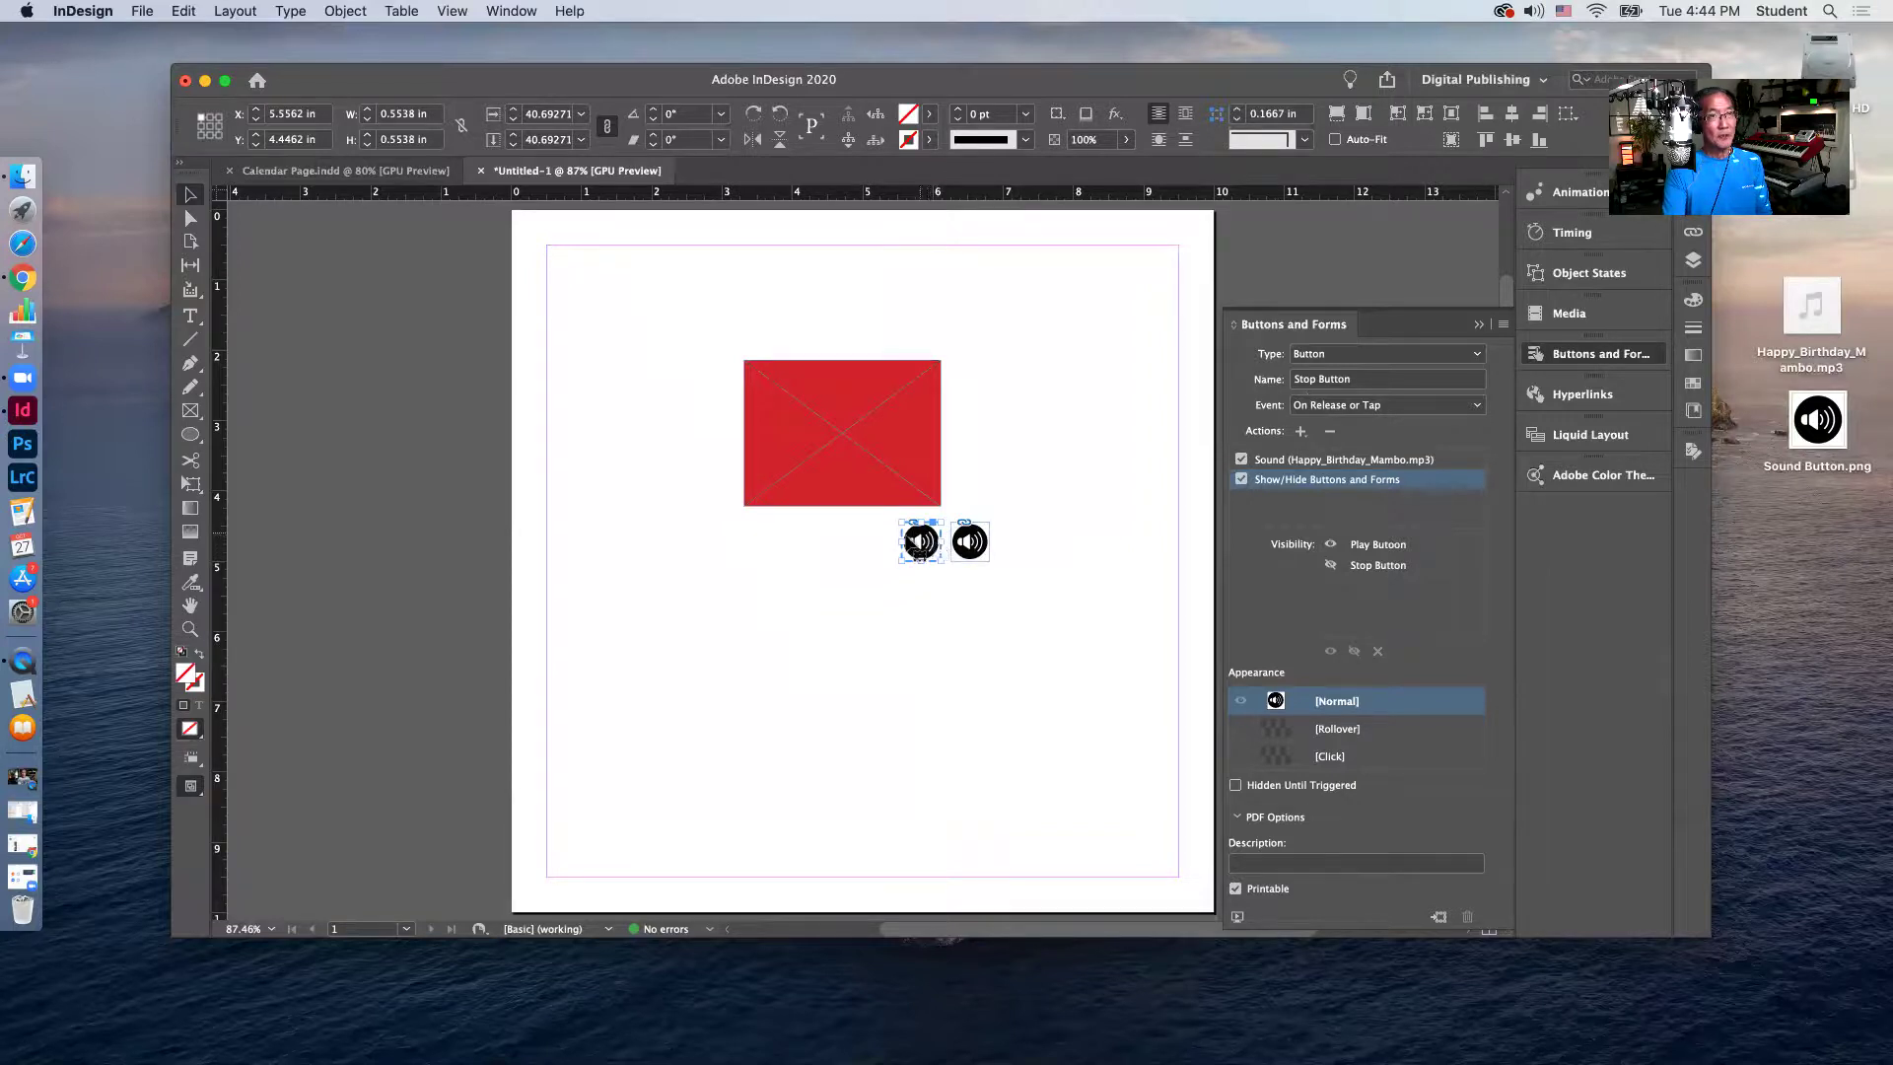
click(932, 626)
click(921, 541)
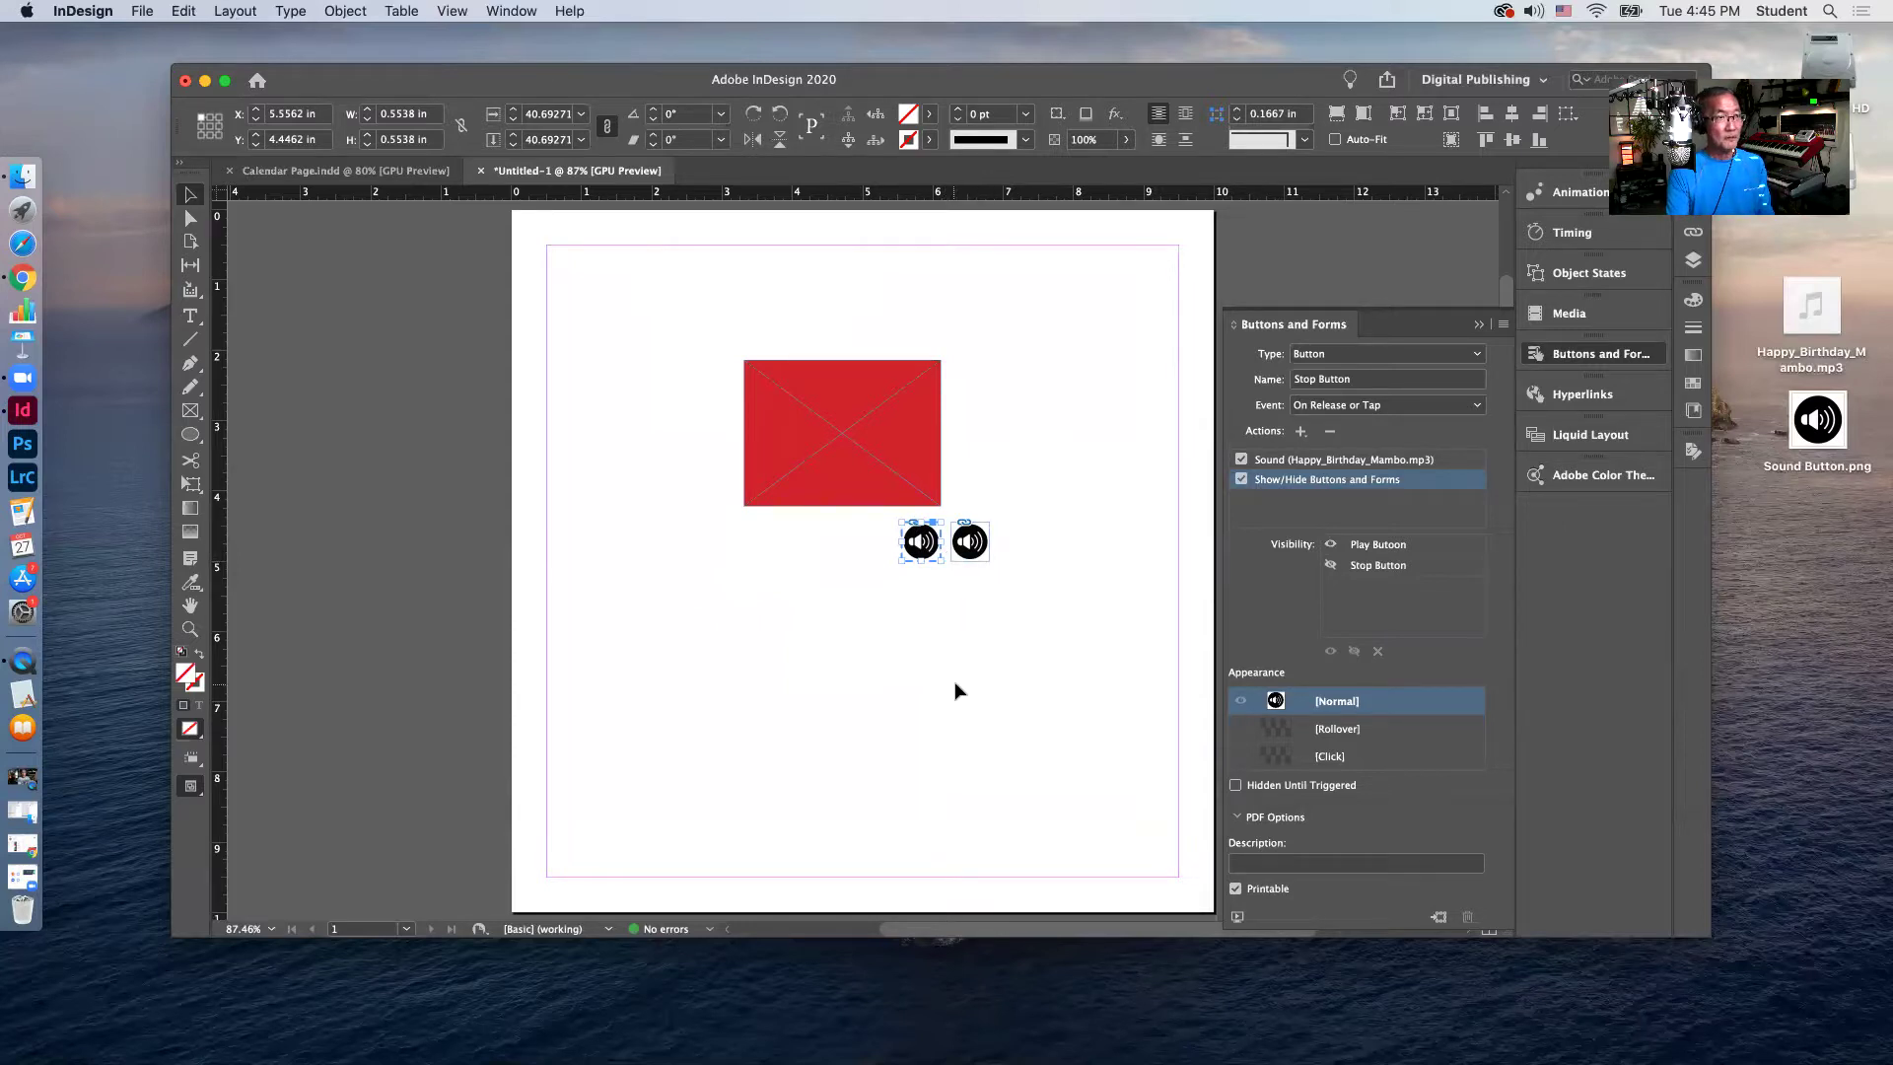
Restack the play button exactly over the stop button at about X 5.56 in, and test the sound button in the interactivity preview.
drag(971, 543, 921, 542)
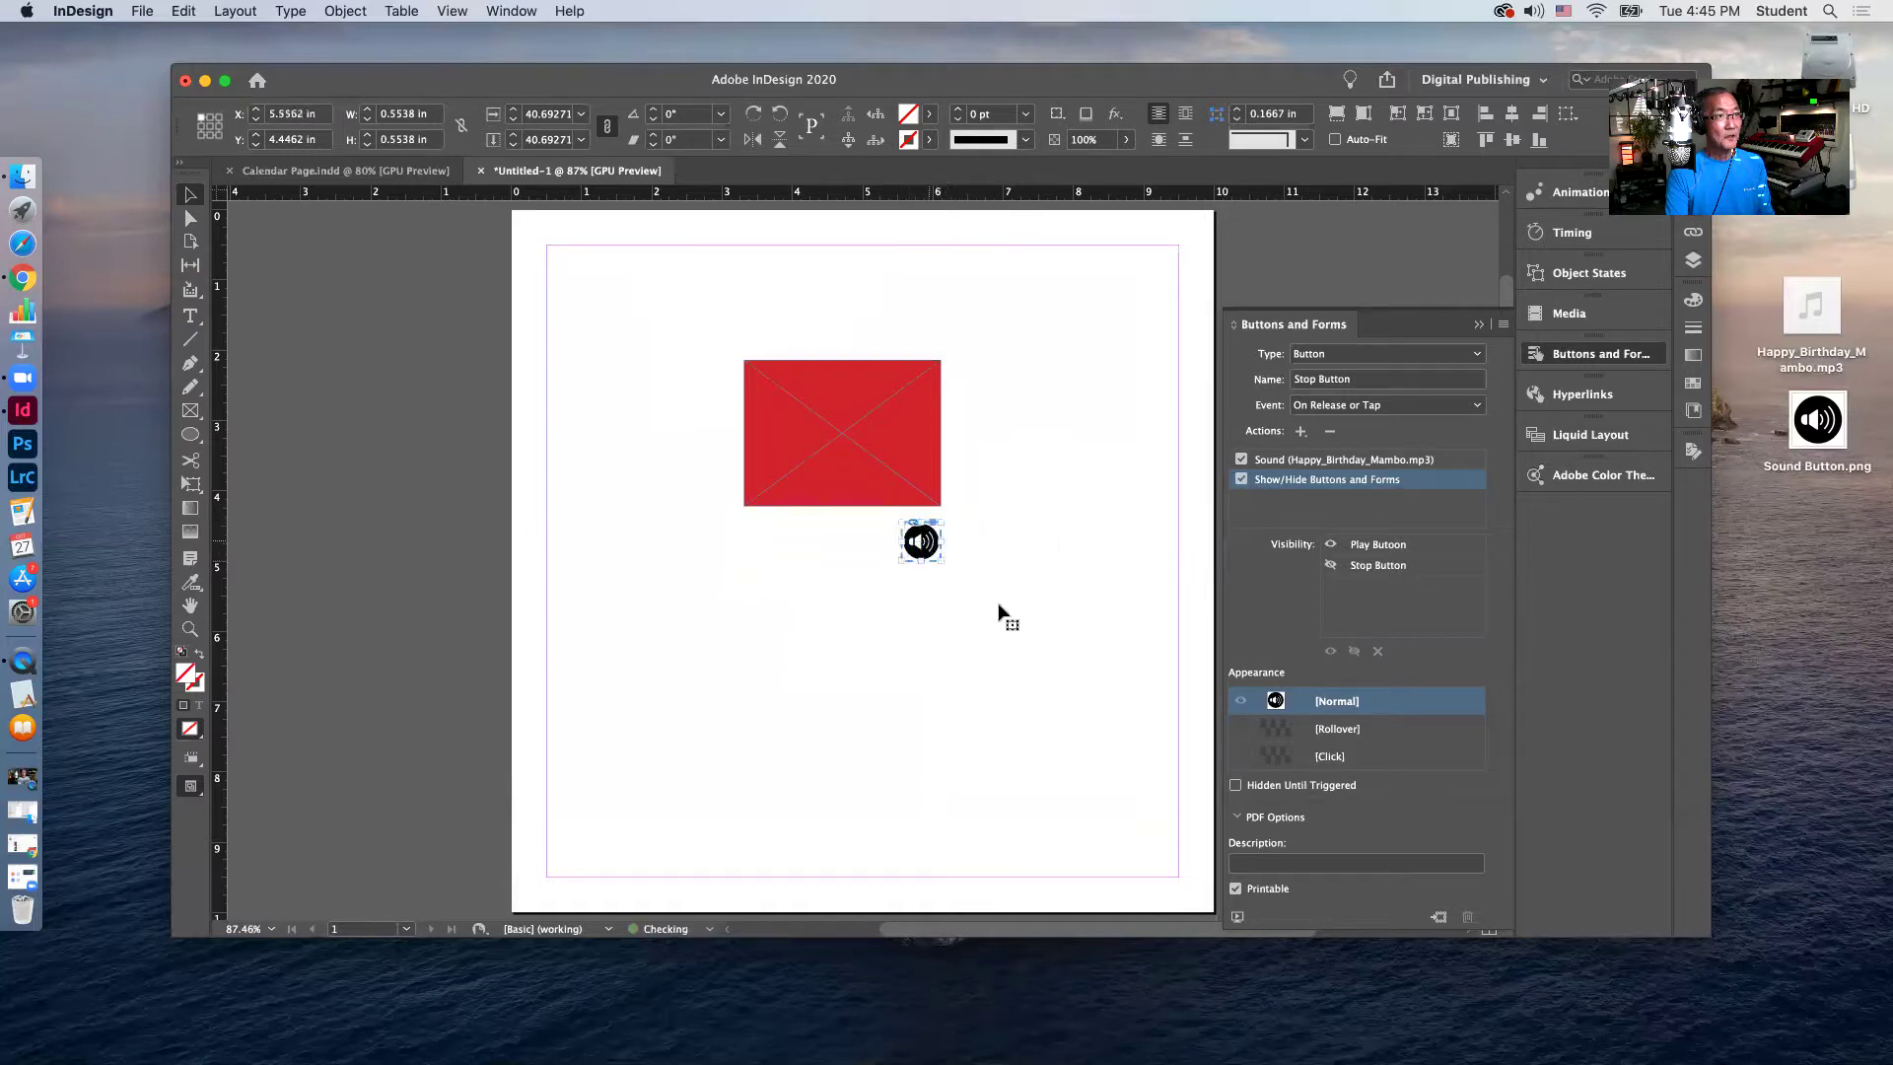
click(958, 720)
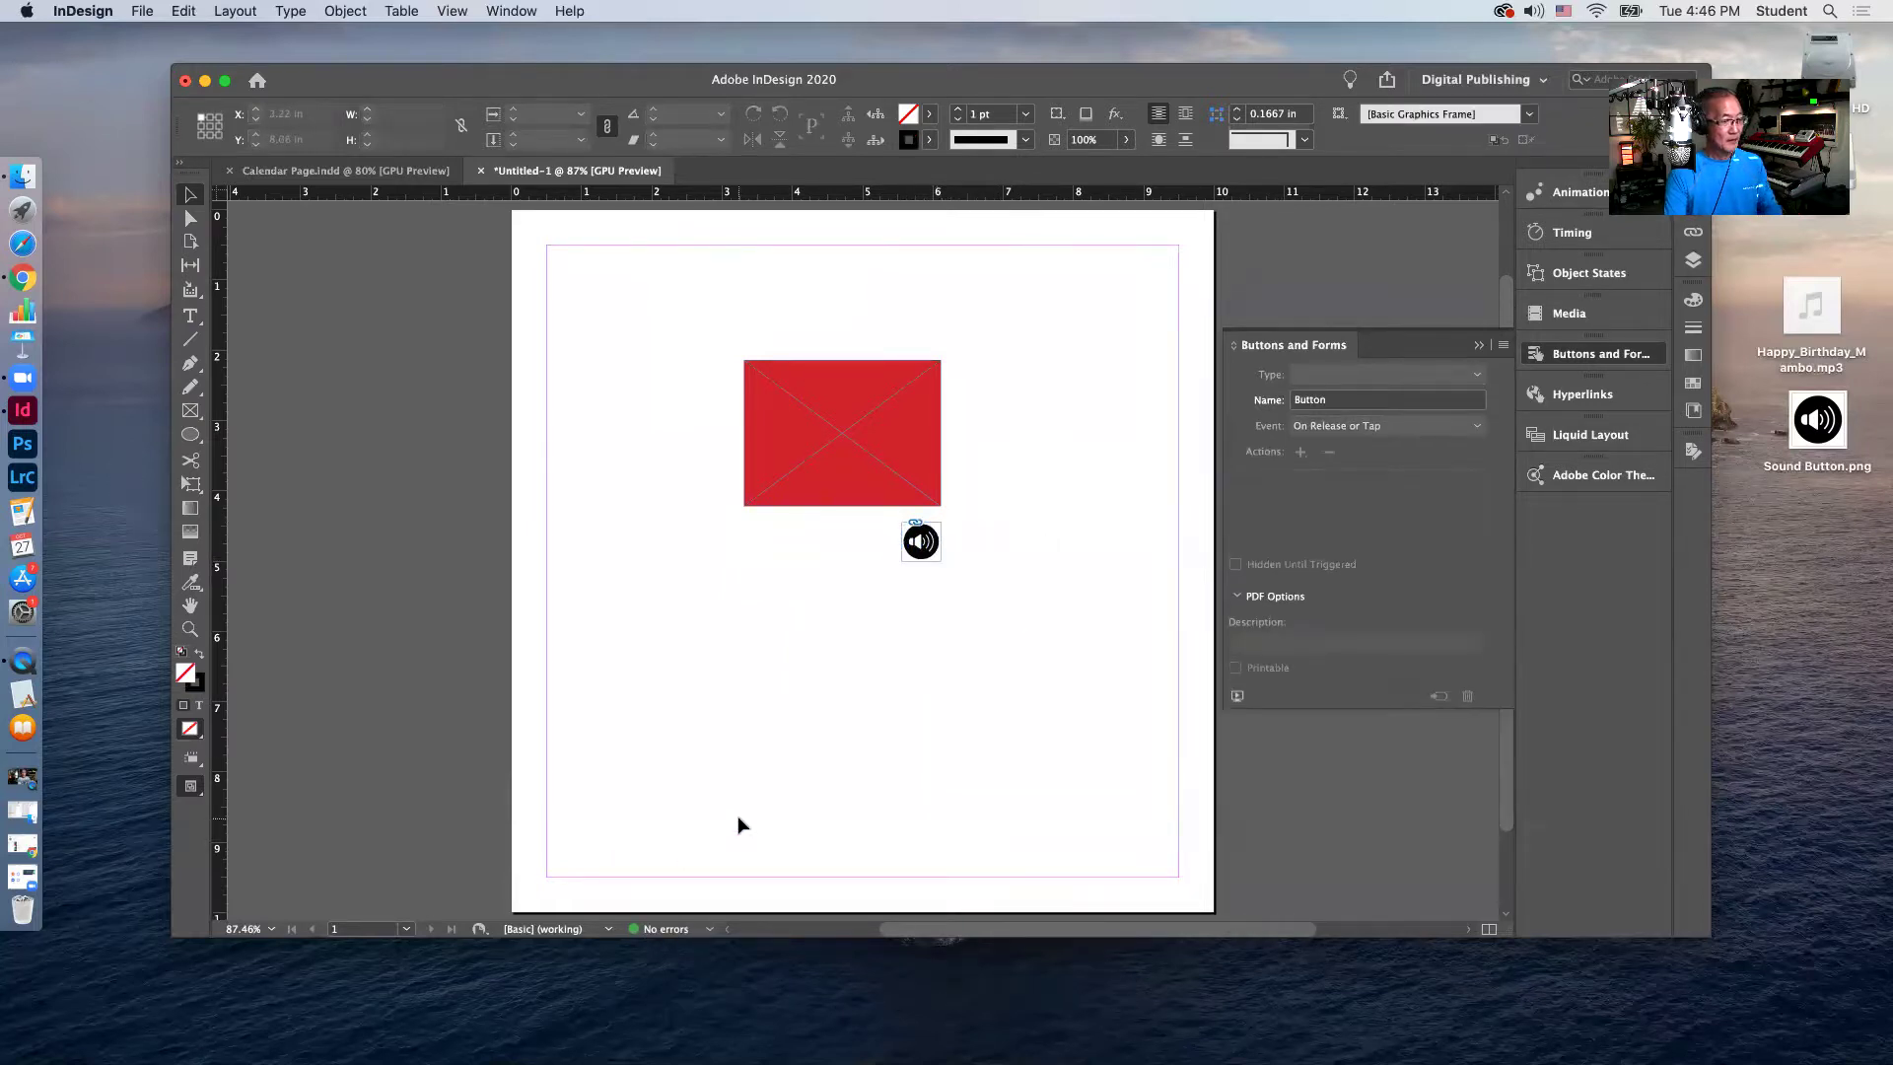
key(super+shift+Return)
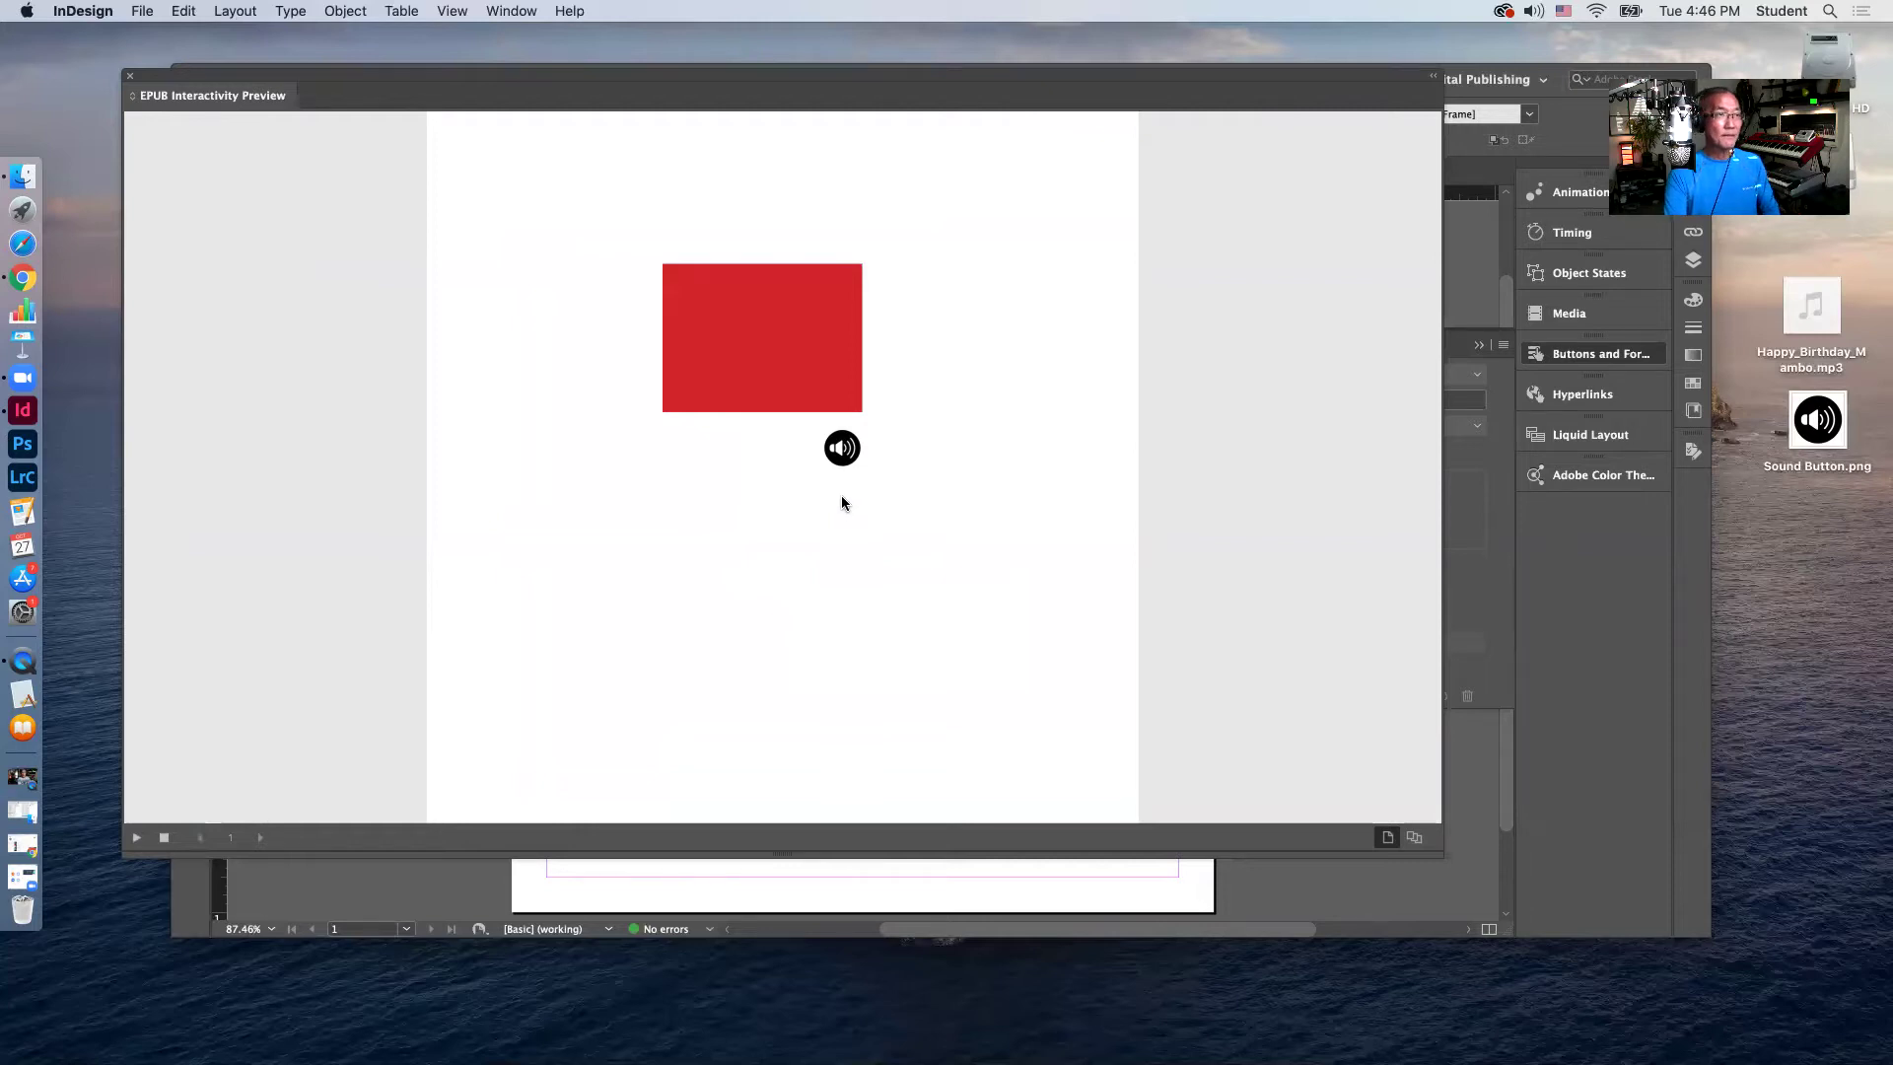
click(839, 451)
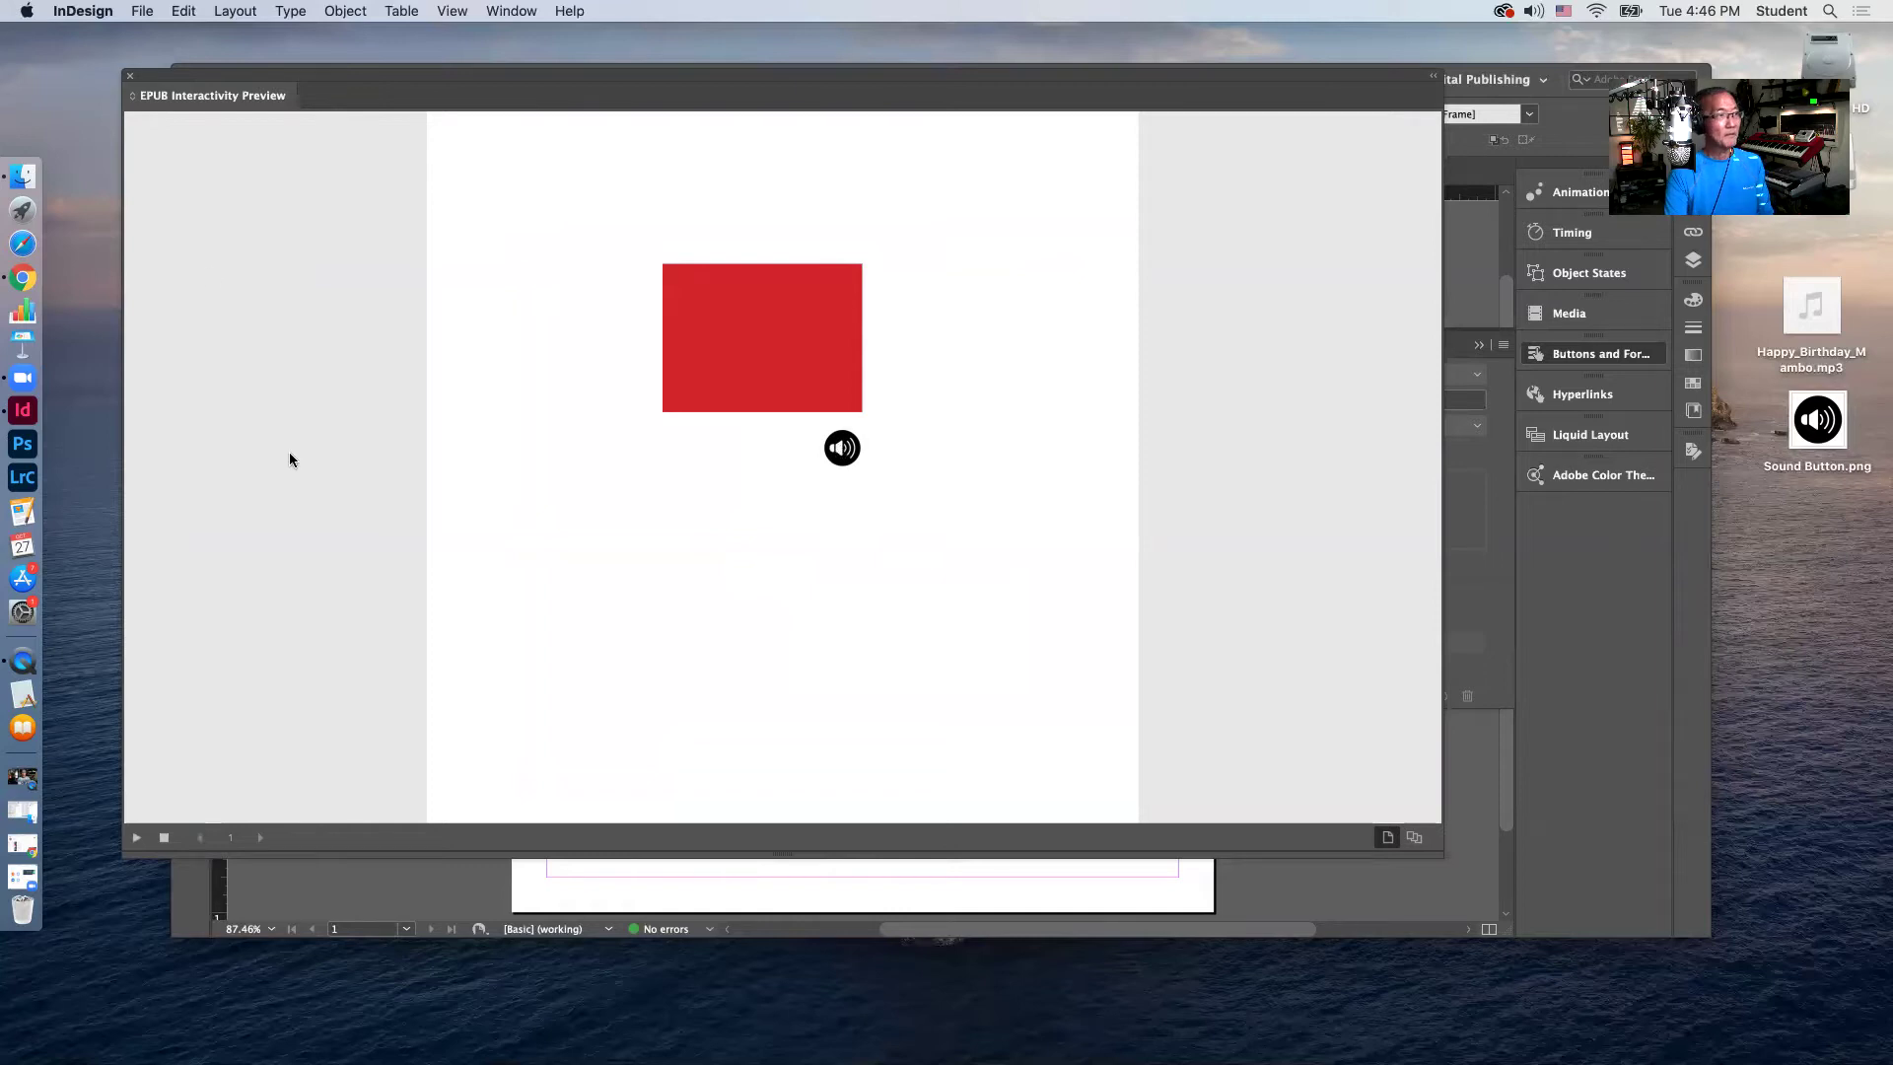
click(131, 81)
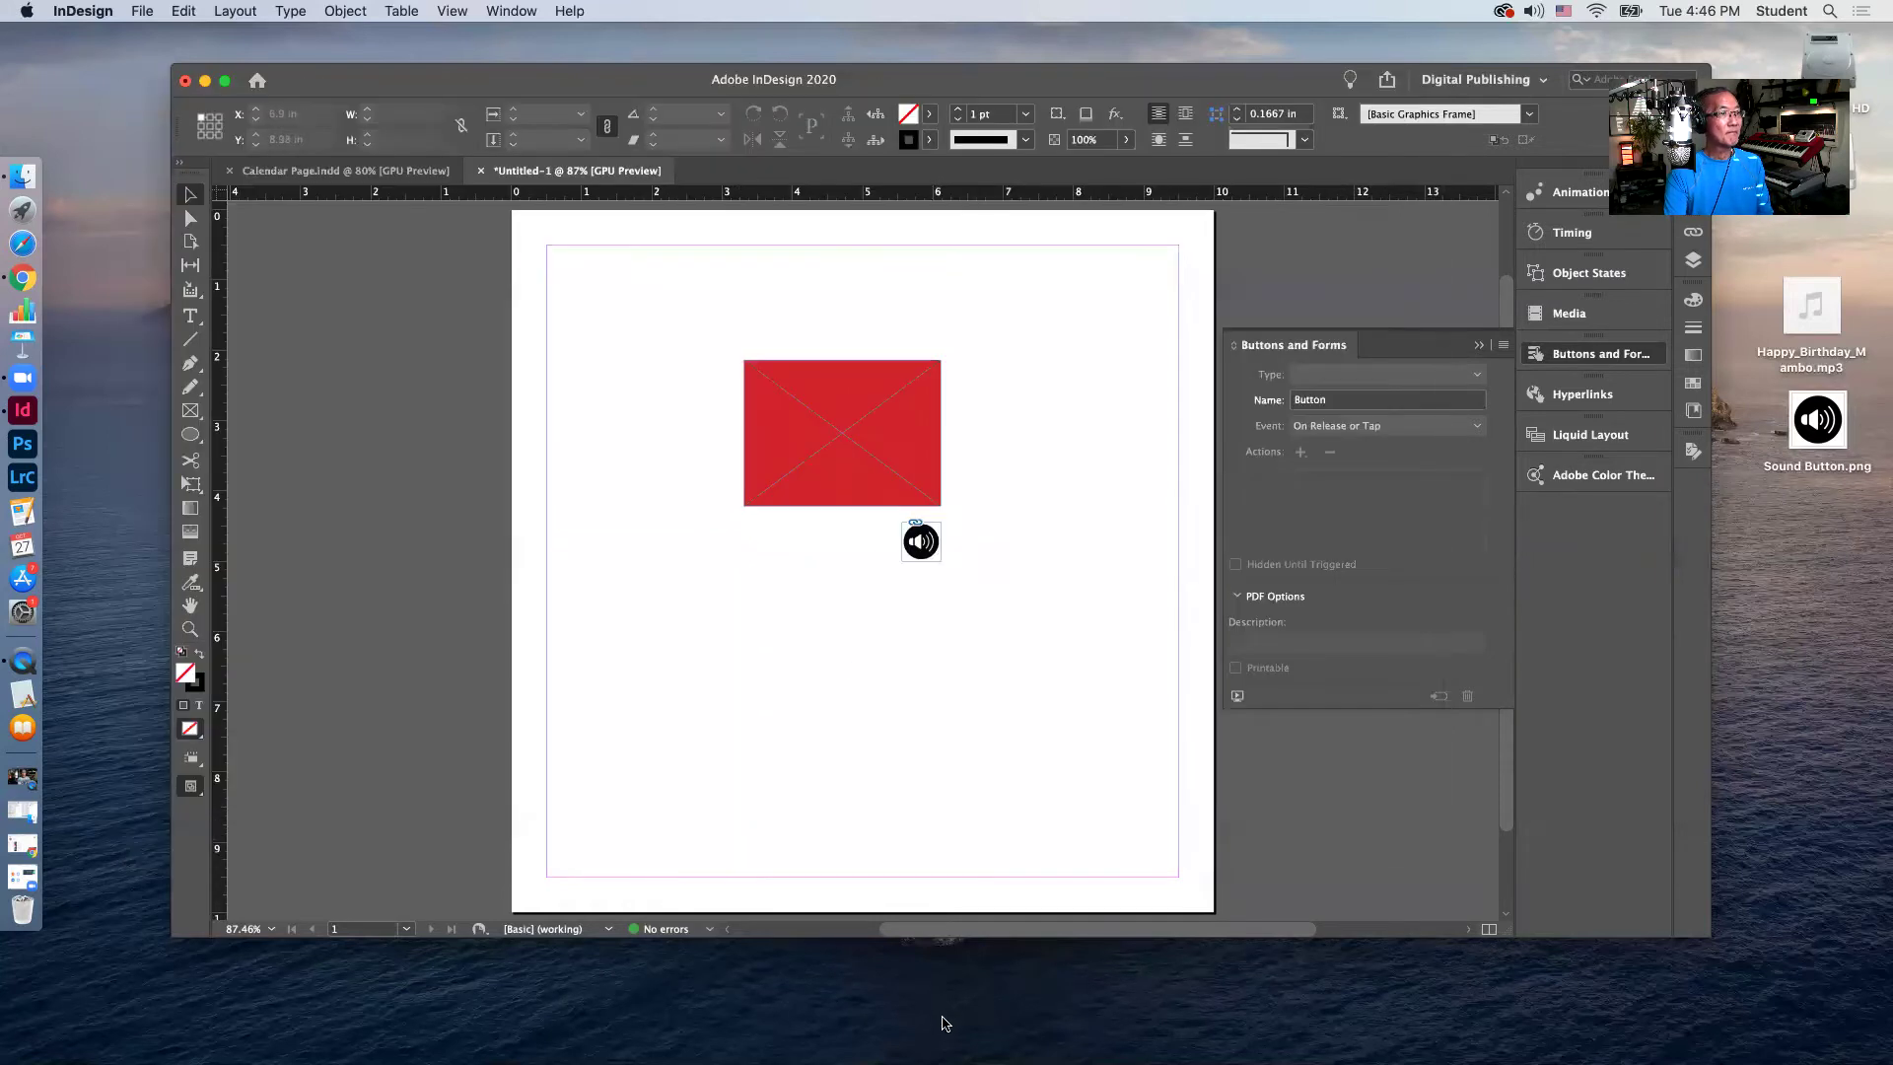